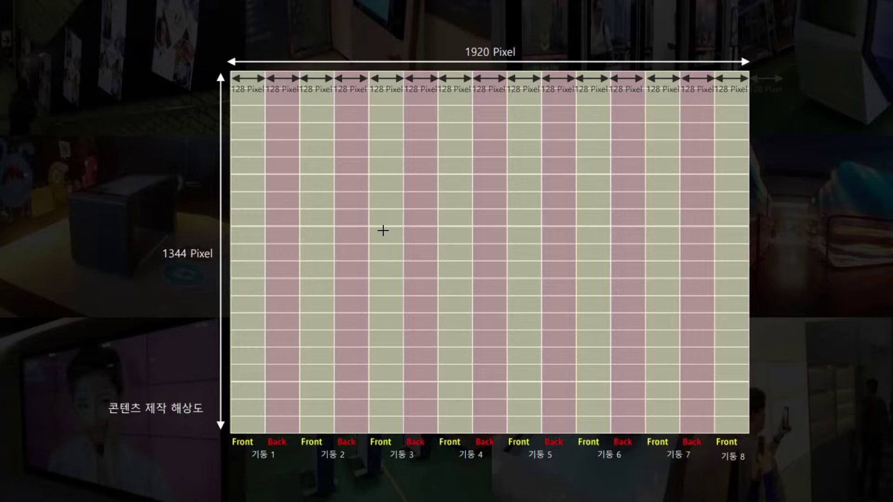
left_click(382, 231)
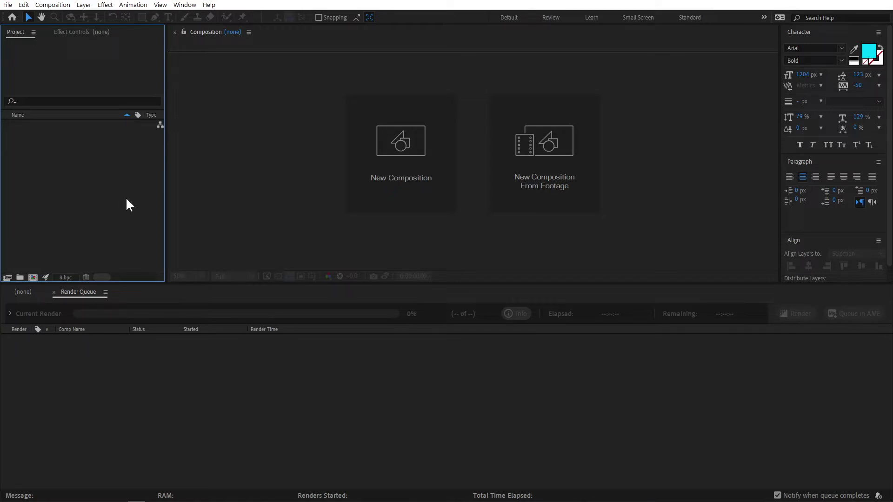
Start a new composition and set its width to 1920 px.
left_click(412, 161)
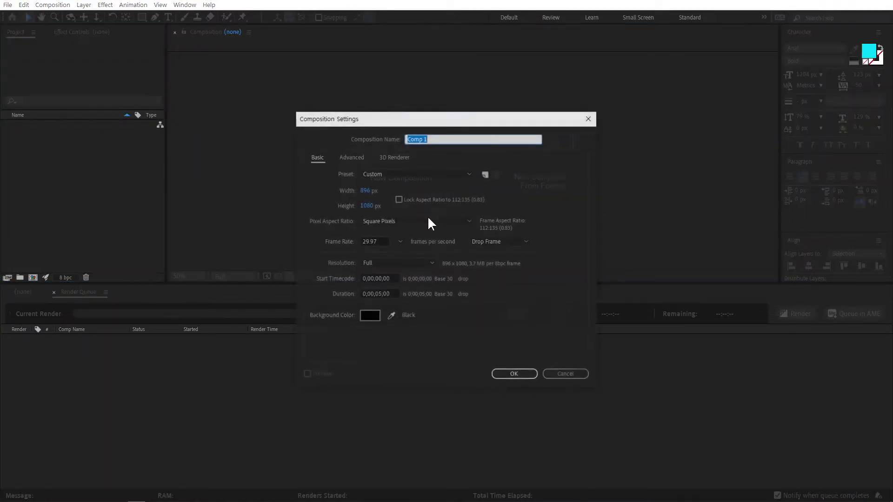
left_click_drag(366, 191, 377, 193)
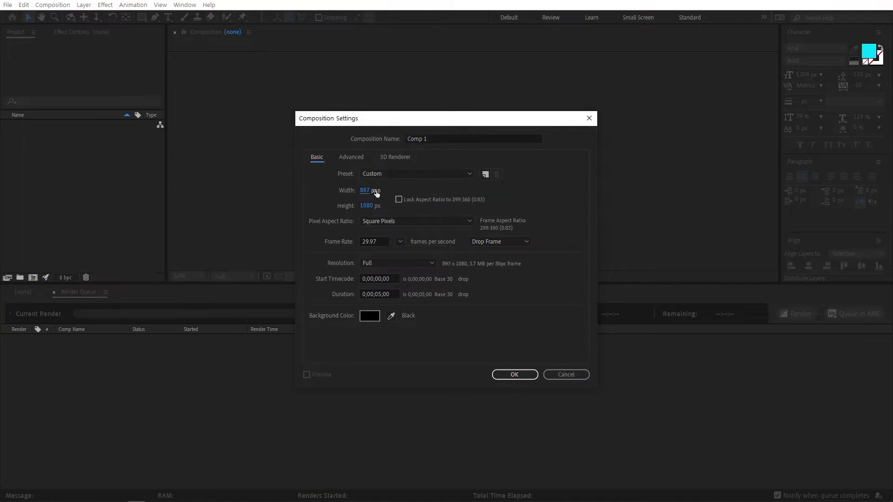
left_click(365, 191)
type("1920")
left_click(436, 347)
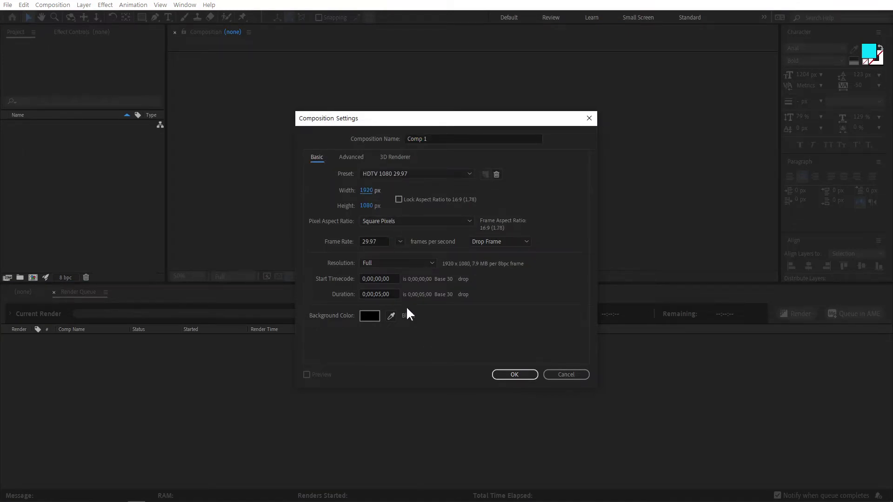
Name the new composition !master and create it.
left_click(390, 293)
left_click(423, 339)
left_click(409, 139)
type("master")
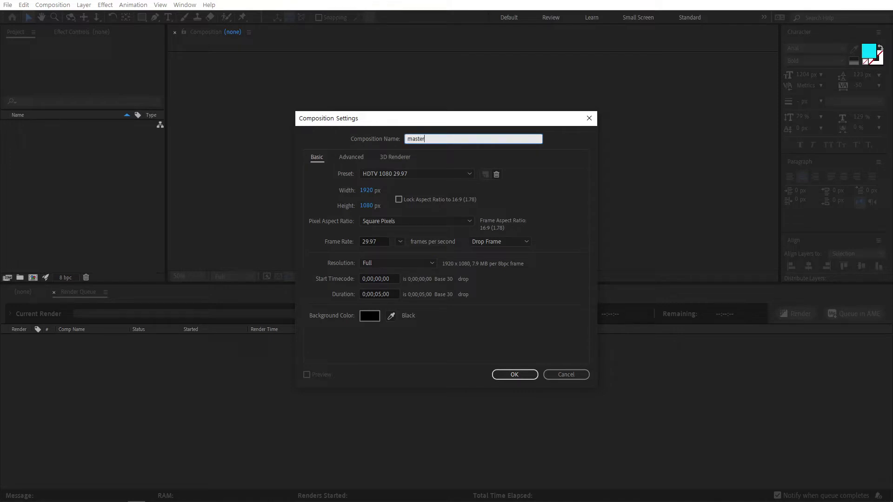
type("!")
left_click(471, 318)
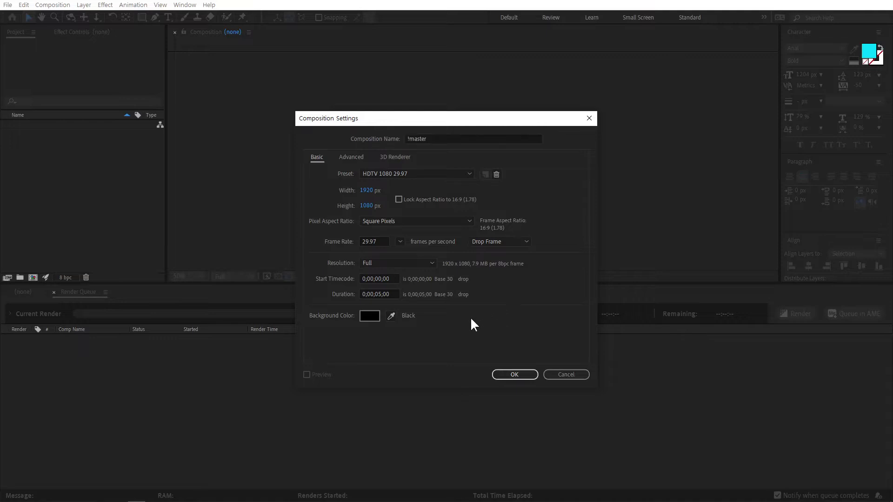
left_click(514, 375)
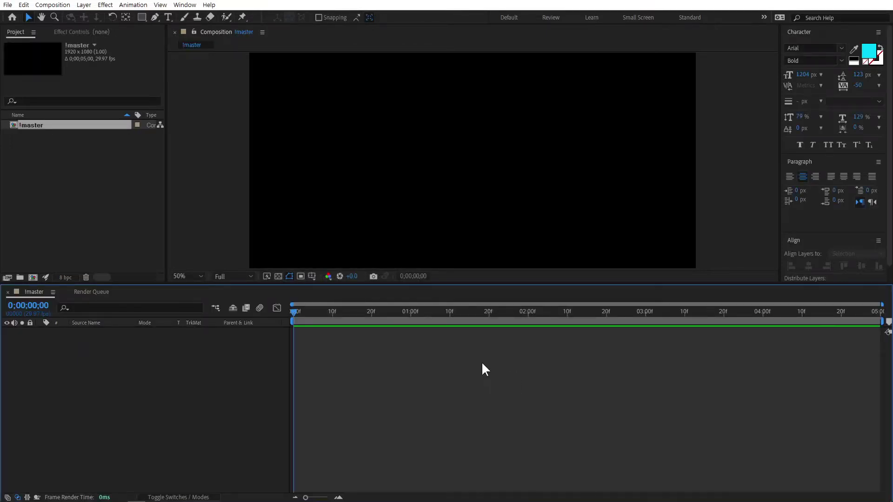
Add a white (FCFCFC) solid layer, 128 px wide and 1080 px high, to the !master composition.
left_click_drag(488, 285, 489, 330)
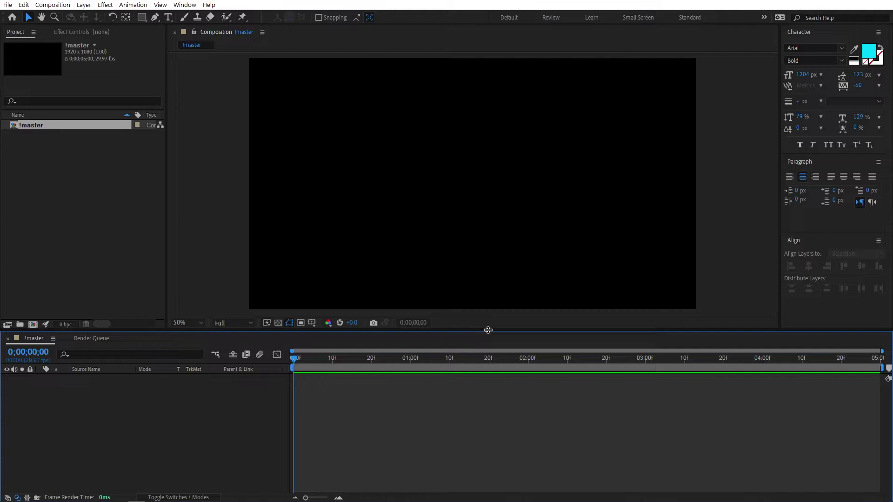
right_click(160, 389)
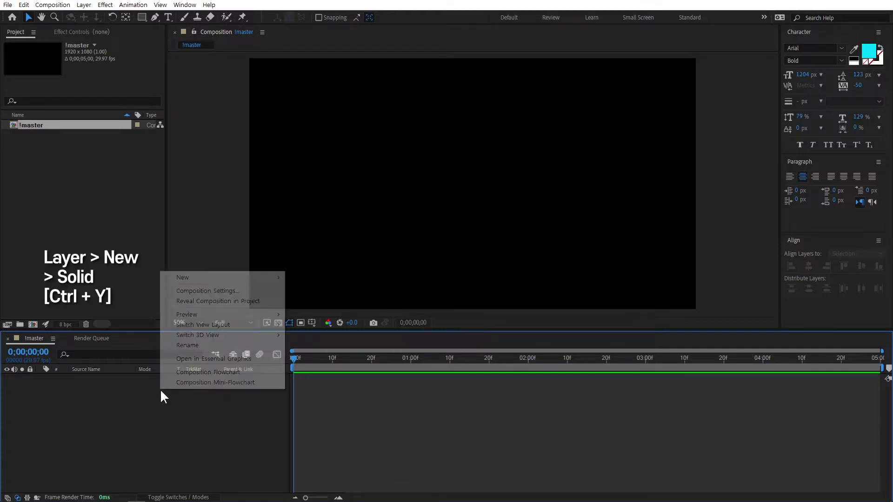
mouse_move(205, 278)
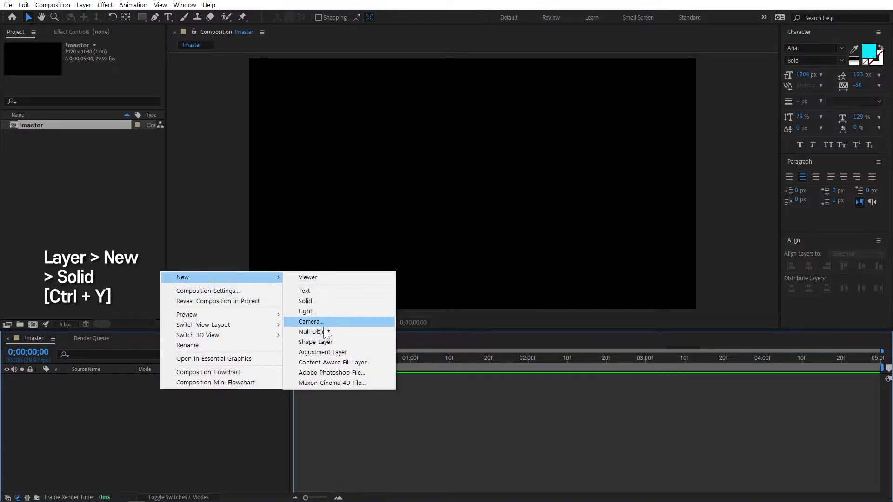
left_click(343, 303)
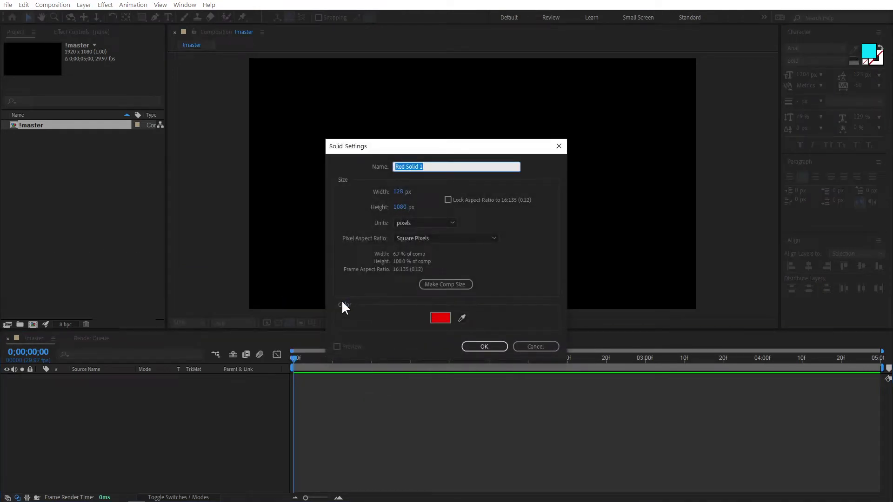
left_click(399, 191)
left_click(371, 202)
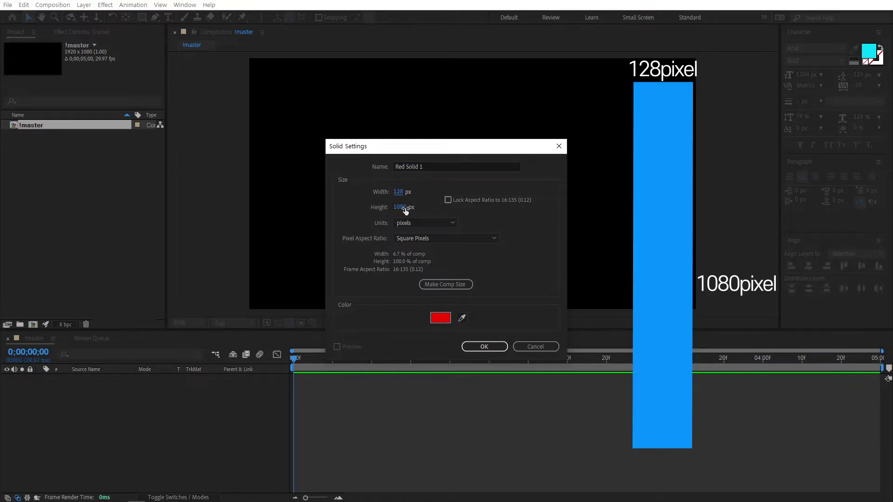
left_click(440, 319)
left_click_drag(73, 199, 18, 198)
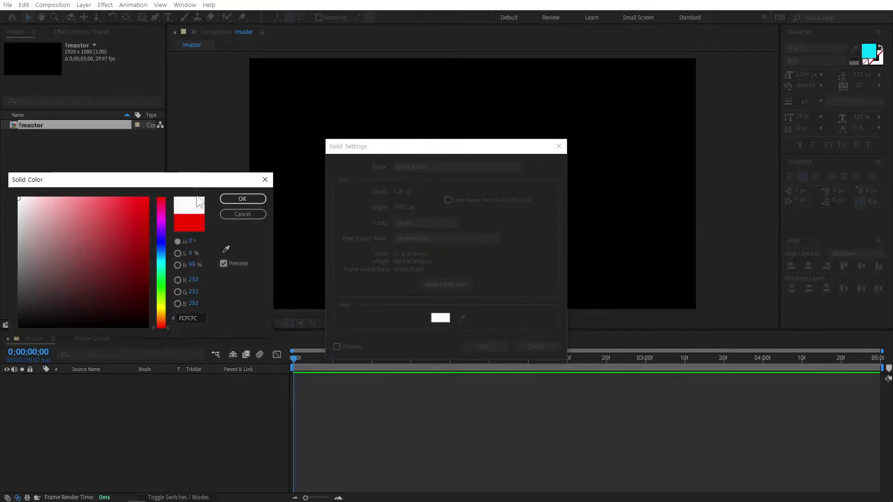
left_click(241, 198)
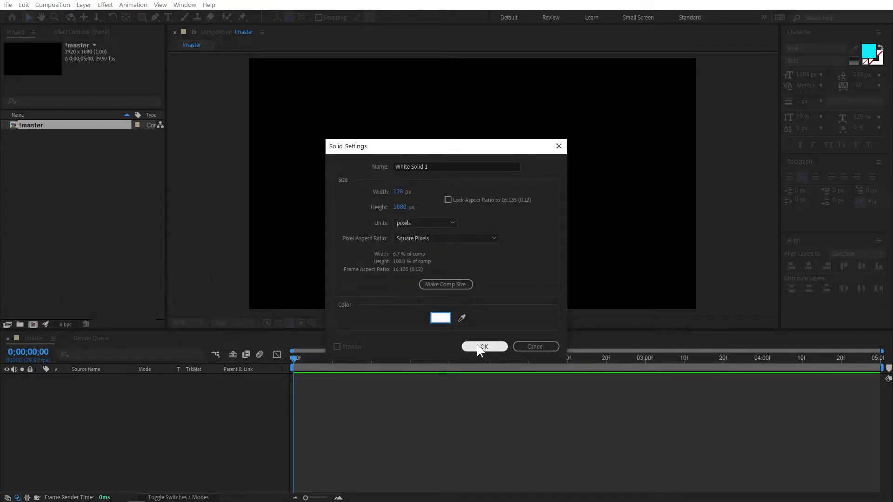
left_click(479, 346)
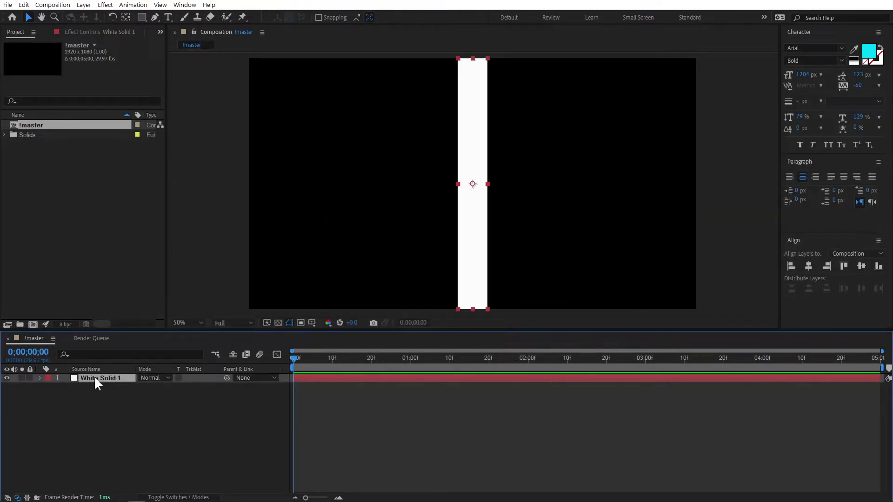
Rename the white solid layer F001.
key("Return")
type("F001")
key("Return")
left_click(114, 396)
Pre-compose the F001 layer into a new composition named FSize, moving all attributes into it.
left_click(99, 377)
key("ctrl+shift+c")
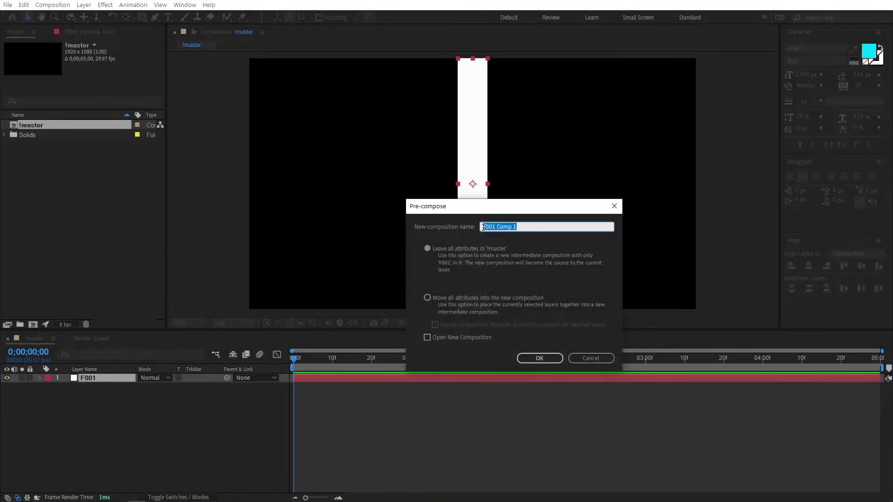
left_click(483, 227)
left_click(427, 299)
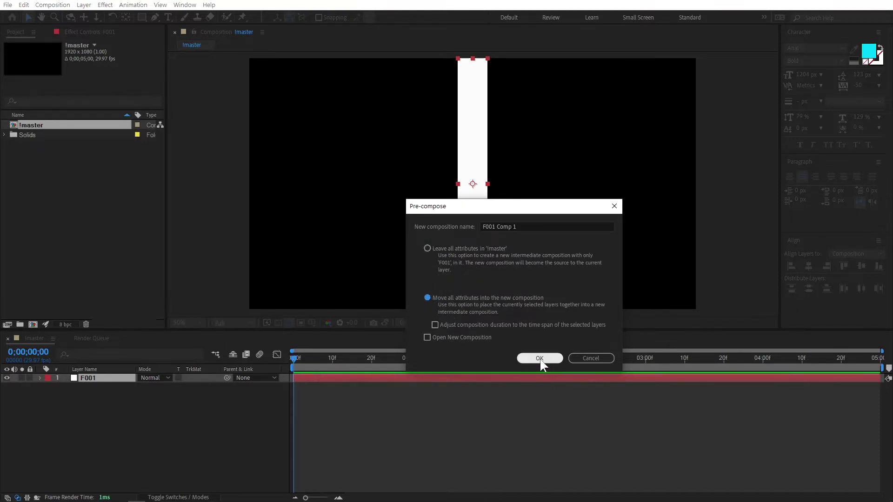
left_click(499, 227)
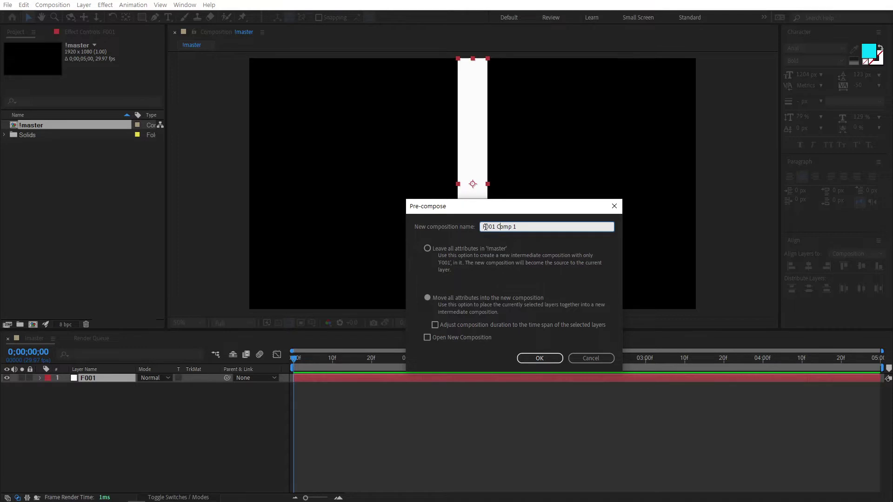
left_click_drag(485, 227, 550, 229)
type("Size")
left_click(539, 359)
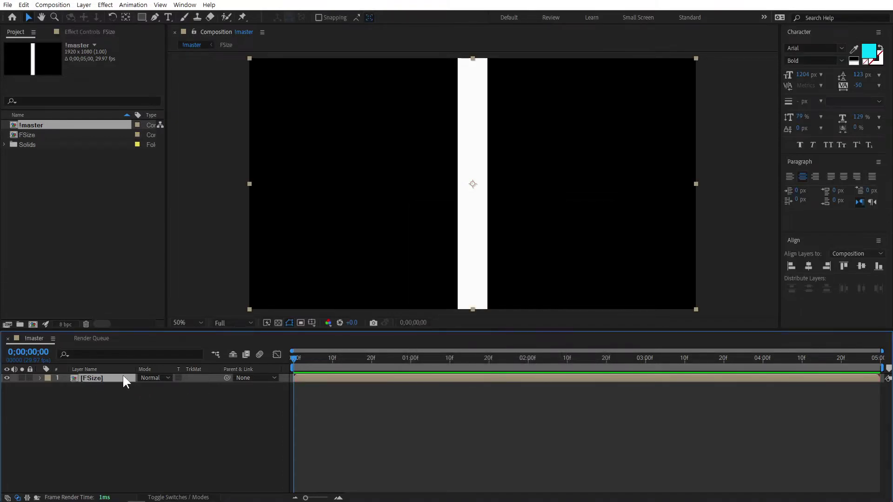
Open the FSize composition and set its width to 1024 px, eight times 128 px.
double_click(99, 379)
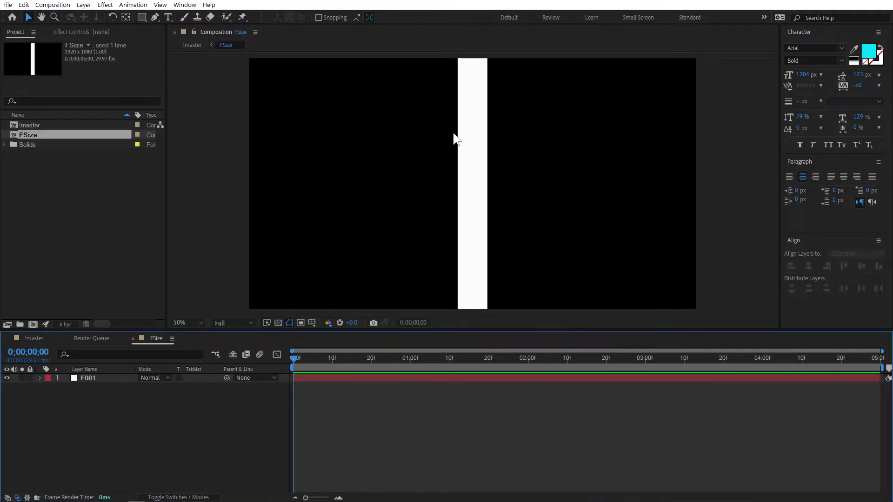
left_click(475, 134)
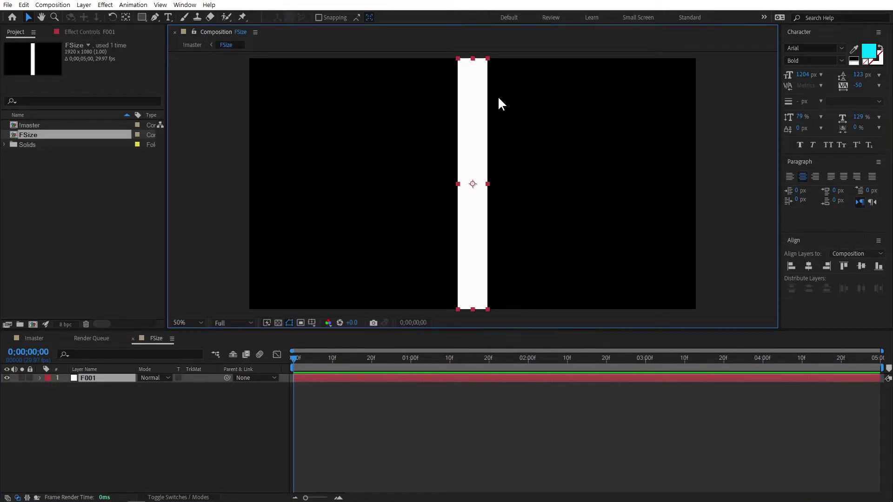
left_click(349, 108)
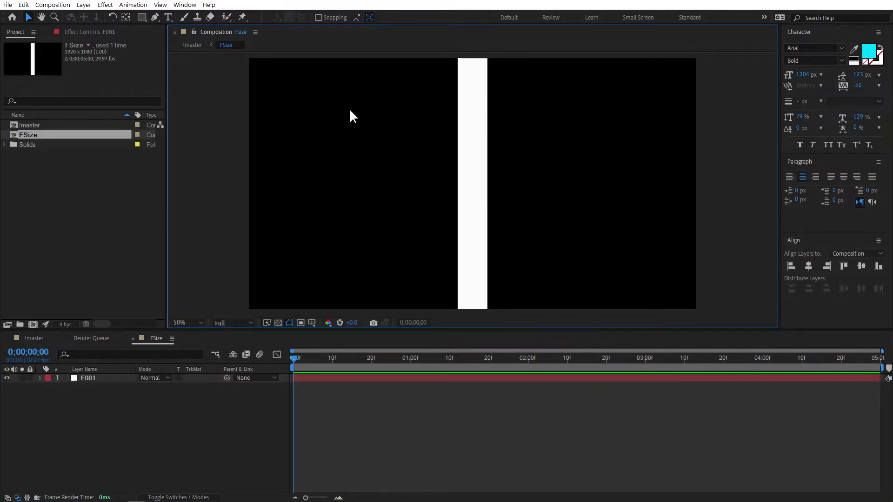
left_click(61, 5)
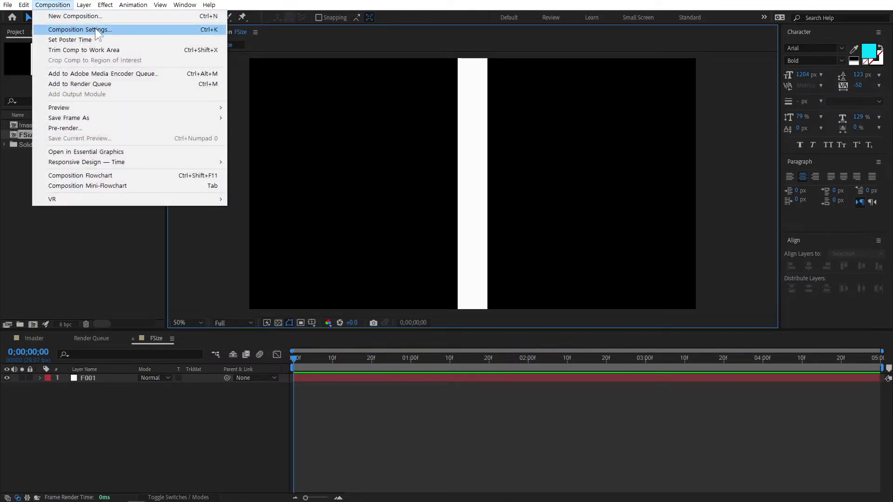
left_click(94, 28)
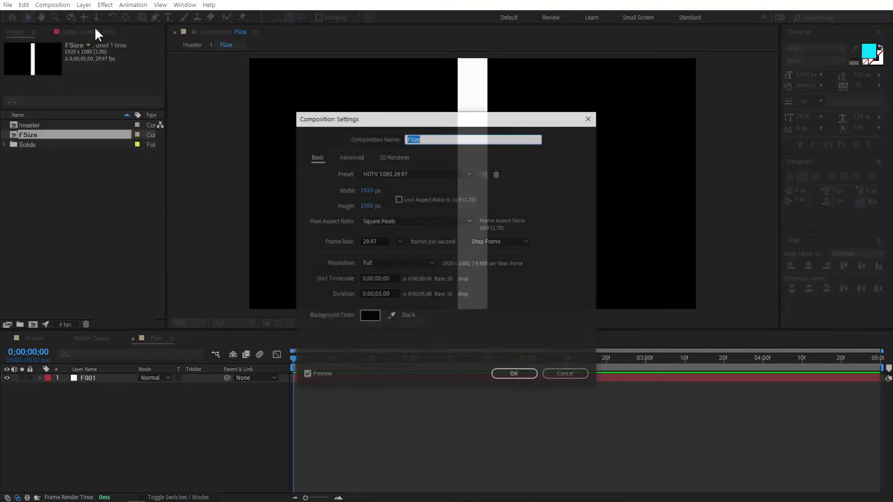
left_click(366, 192)
type("128")
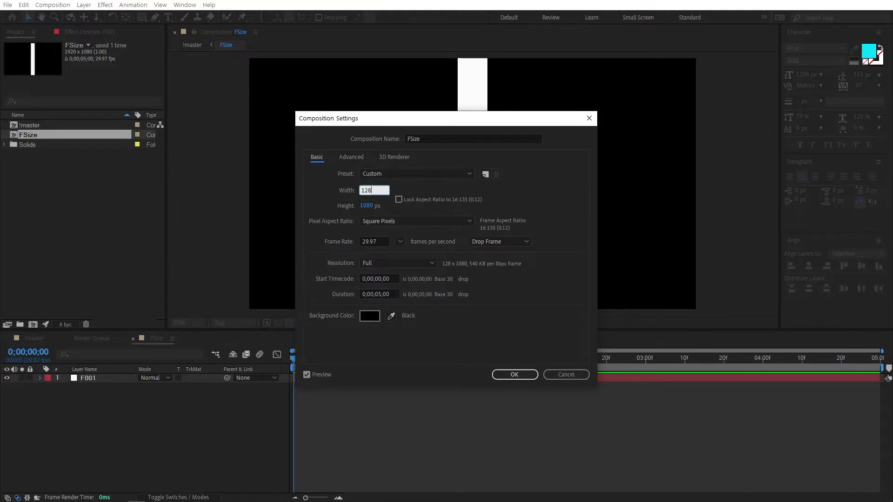
type("8")
key("Return")
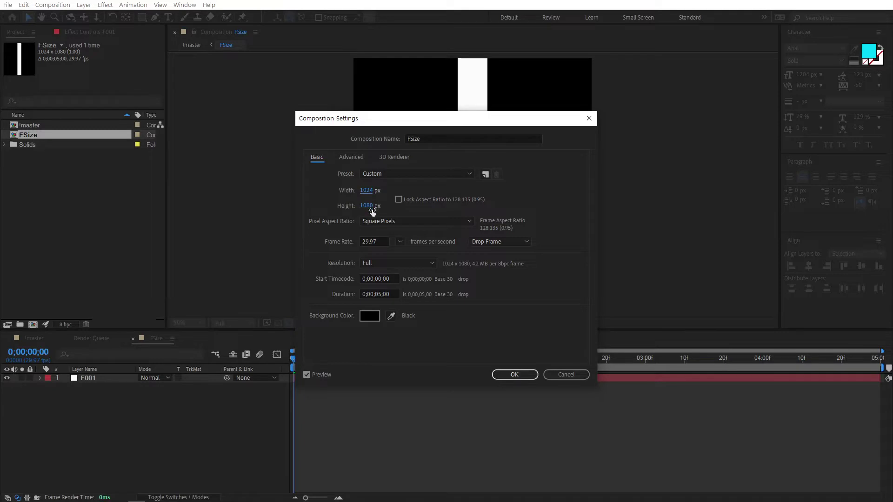
left_click(515, 375)
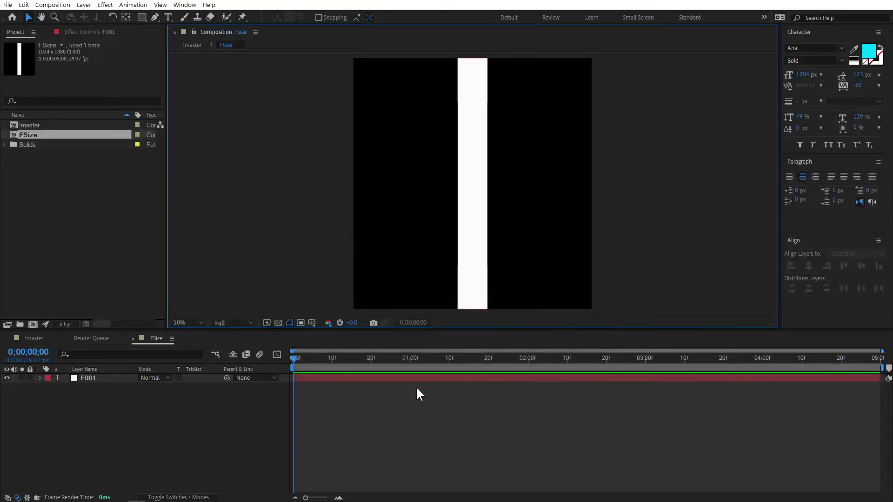
Pre-compose the F001 layer into a composition named F001 Comp, leaving all attributes in FSize.
left_click(112, 377)
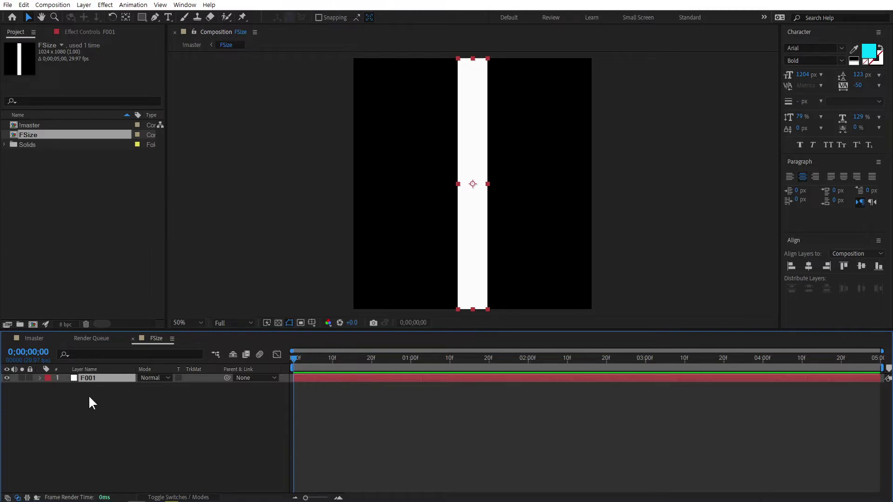
key("ctrl+shift+c")
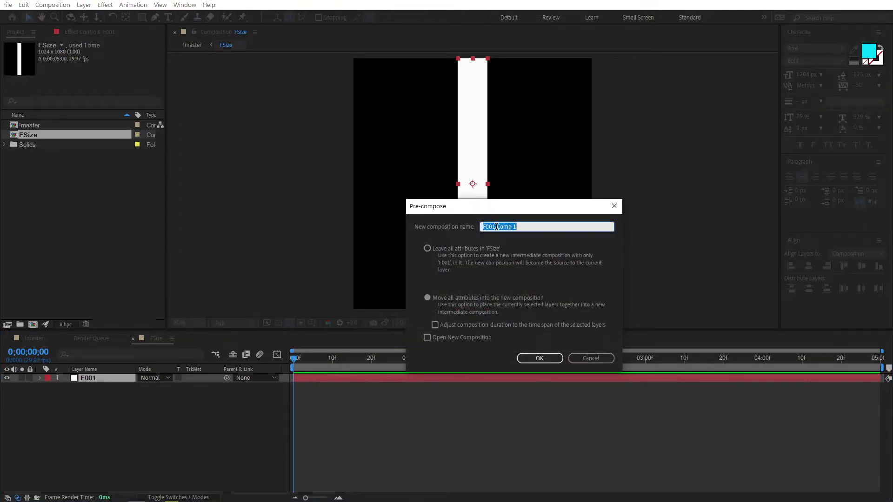
left_click(517, 226)
key("BackSpace")
key("BackSpace")
left_click(428, 248)
left_click_drag(480, 201, 686, 187)
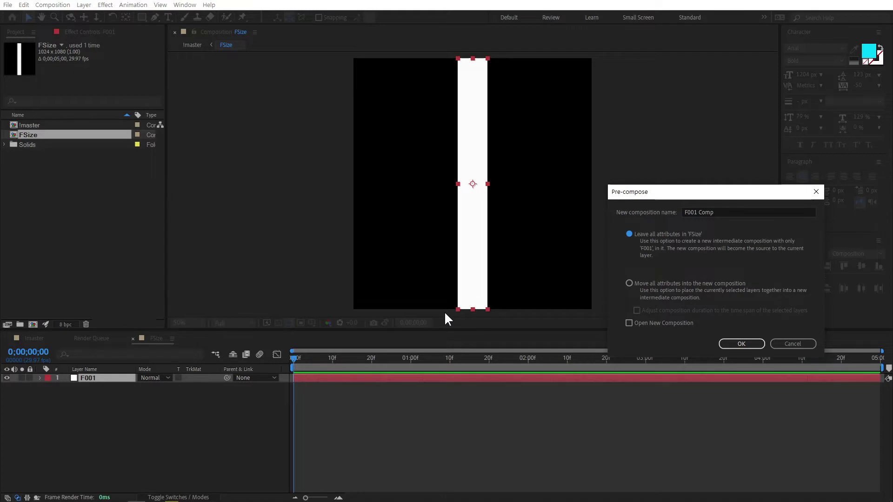
left_click(742, 344)
Check the nested F001 Comp and FSize compositions, ending in !master with the Render Queue closed.
left_click(100, 395)
left_click(82, 379)
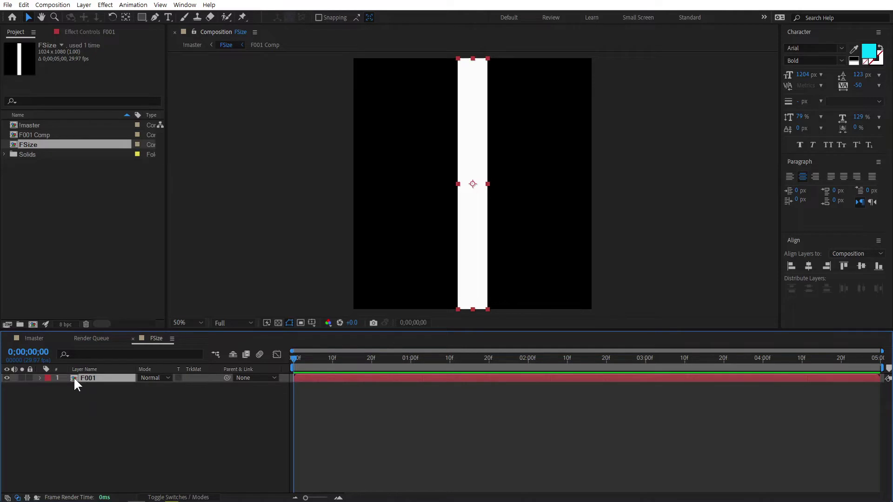
double_click(77, 378)
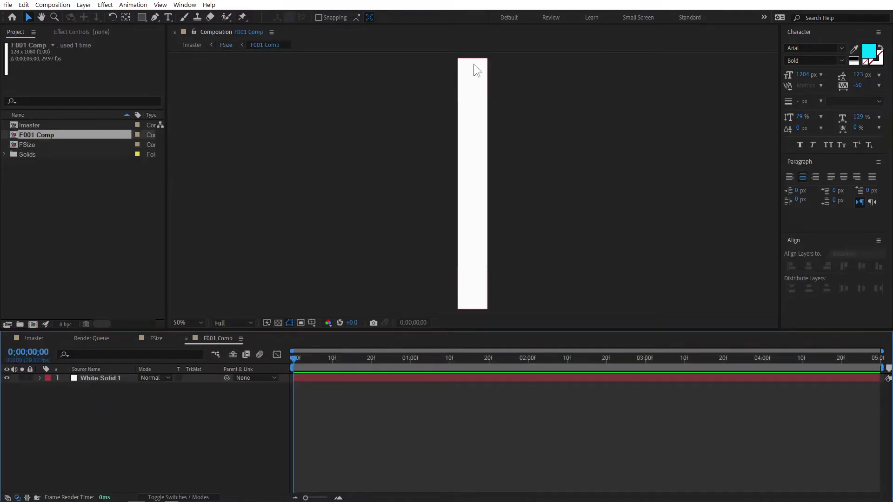
left_click(157, 338)
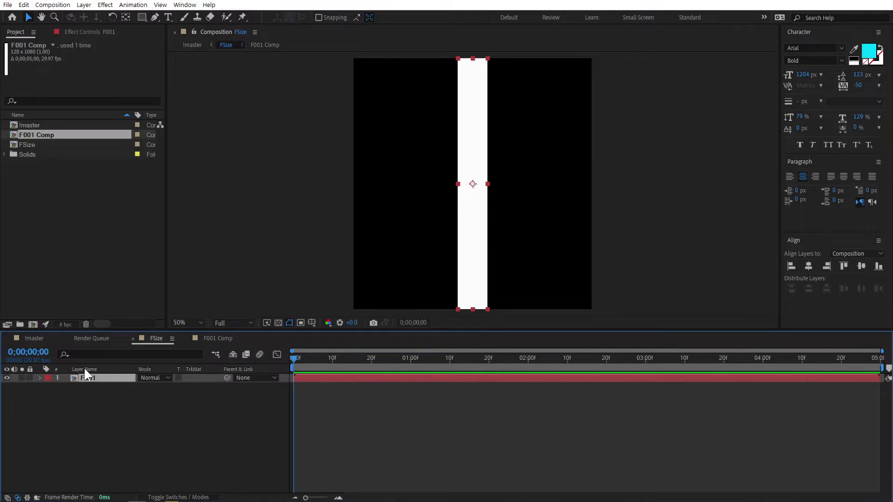
left_click(34, 339)
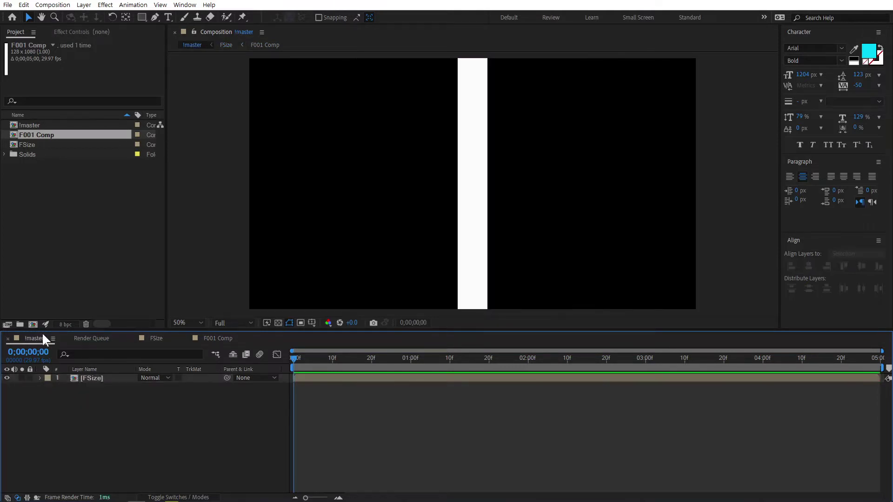
left_click(68, 338)
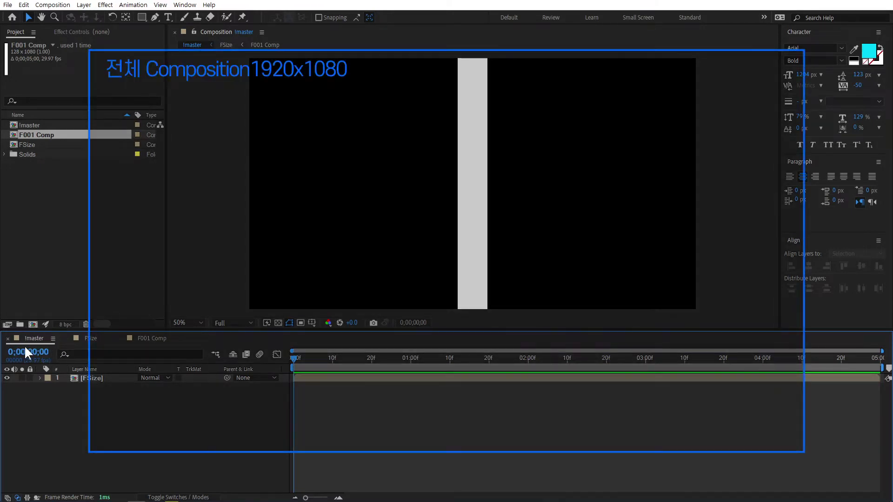
Review the composition hierarchy by viewing !master, FSize and F001 Comp in turn.
left_click(90, 378)
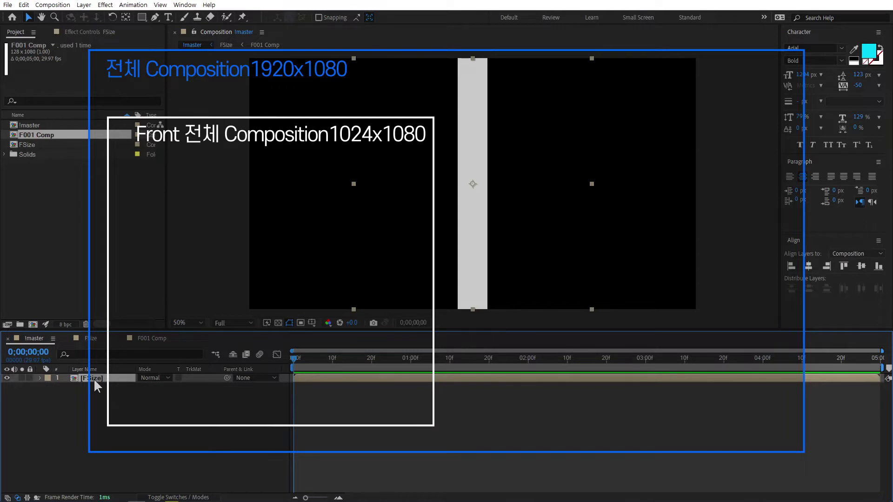
left_click(101, 340)
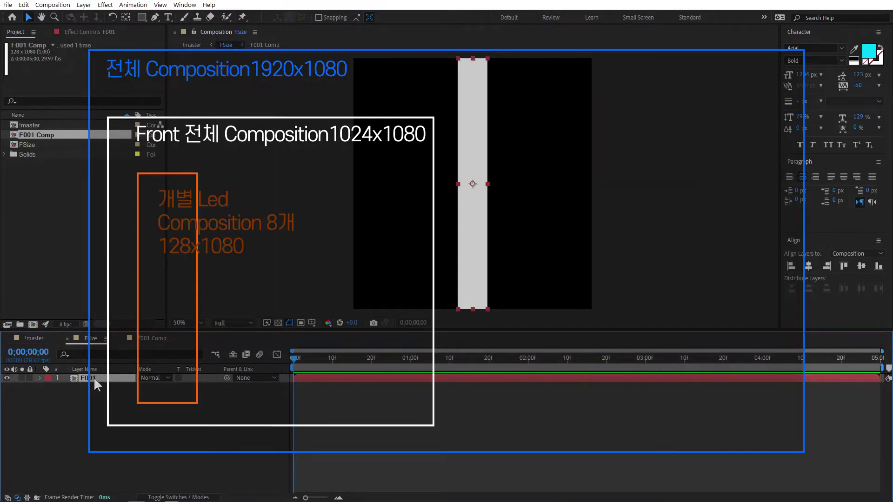
left_click(147, 336)
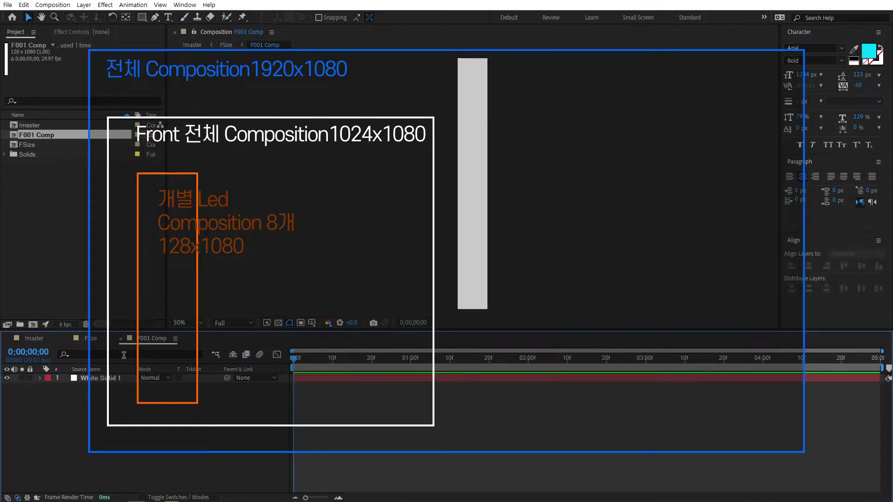
left_click(31, 338)
left_click(86, 378)
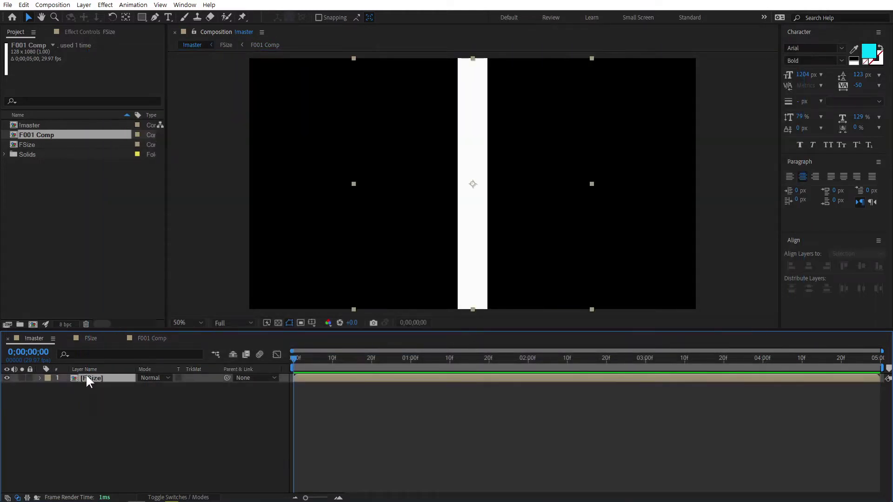
left_click(144, 337)
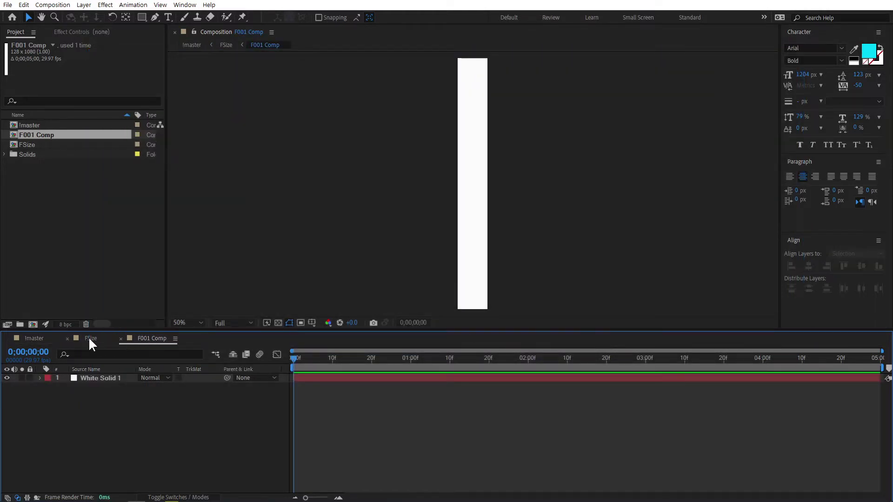
In the FSize composition, duplicate the F001 layer seven times to make layers F002 through F008.
left_click(90, 338)
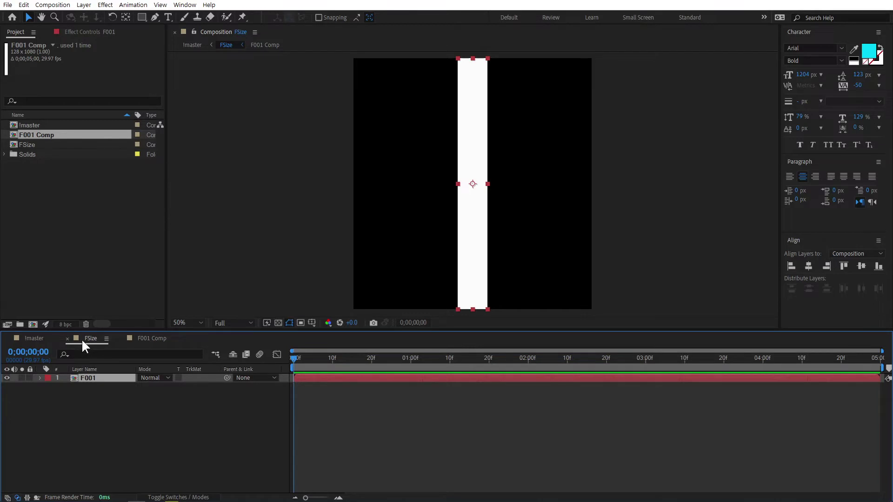
left_click(88, 384)
left_click(95, 378)
key("ctrl+d")
key("ctrl+d")
key("ctrl+d")
key("ctrl+d")
key("ctrl+d")
key("ctrl+d")
key("ctrl+d")
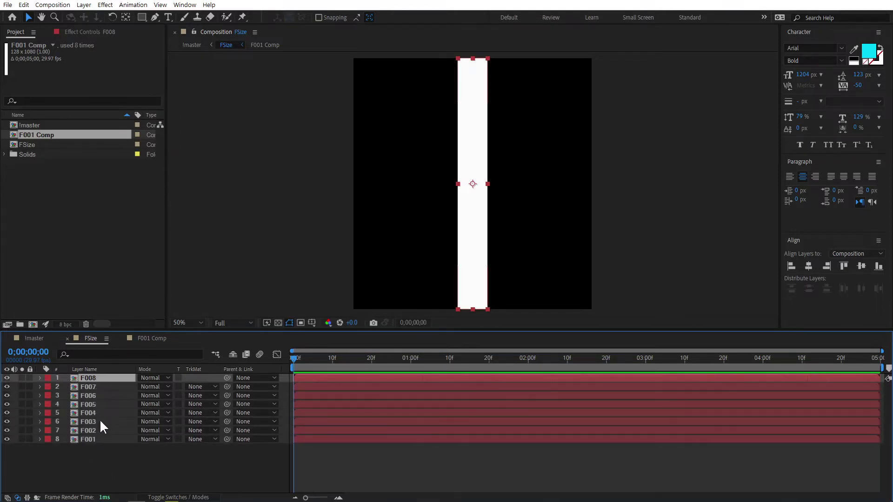
Align layer F001 to the right edge of the FSize composition and layer F008 to its left edge.
left_click(92, 440)
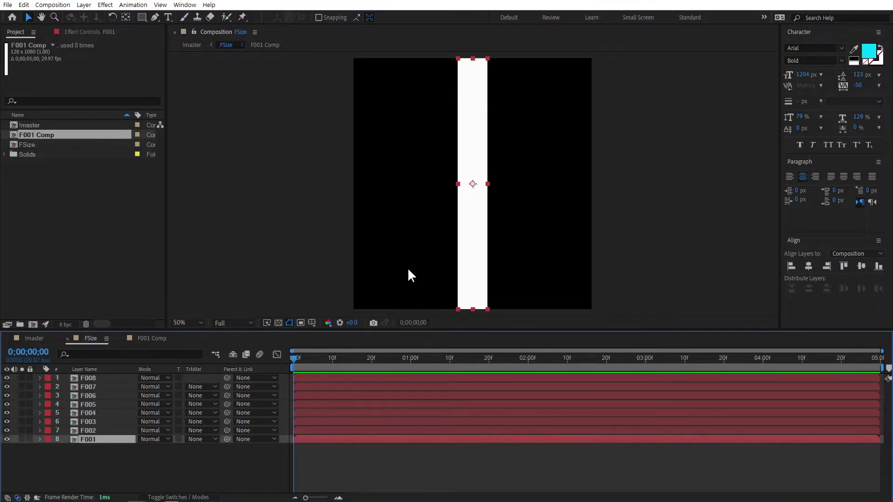
left_click(829, 264)
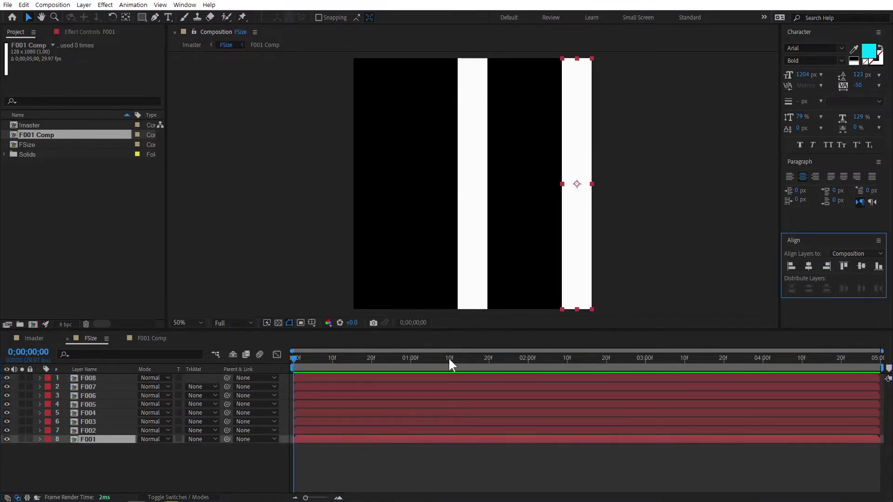
left_click(88, 377)
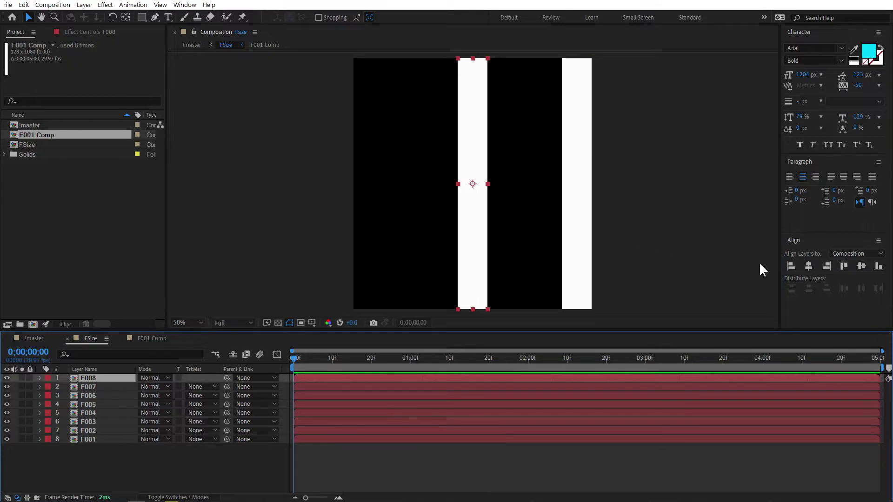
left_click(791, 266)
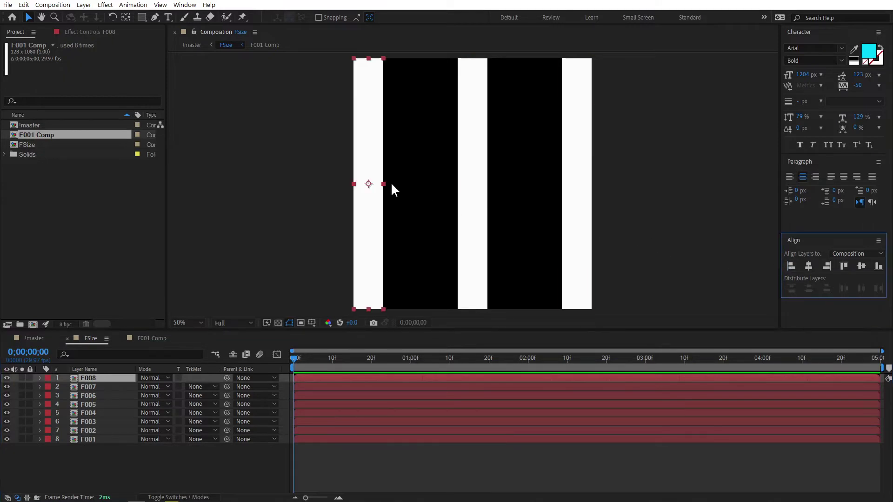
Distribute all eight layers F001 to F008 evenly across the composition by their horizontal centers, then deselect them.
left_click(98, 439)
left_click(105, 377, "shift")
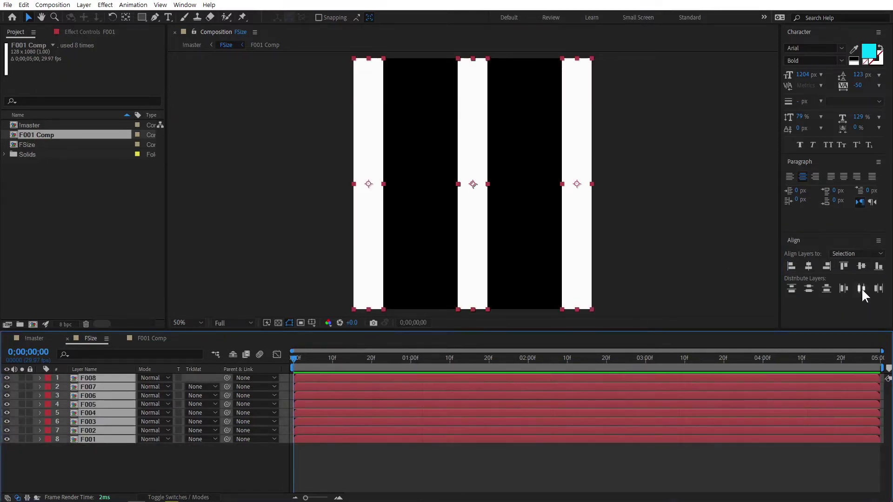
left_click(863, 288)
left_click(619, 205)
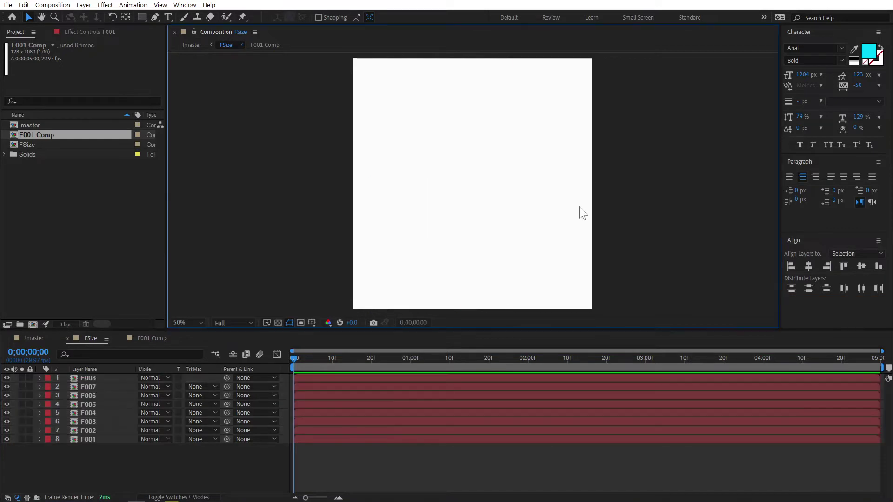
Check the distributed columns by selecting individual ones and toggling the visibility of layer F006.
left_click(383, 207)
left_click(396, 208)
left_click(418, 210)
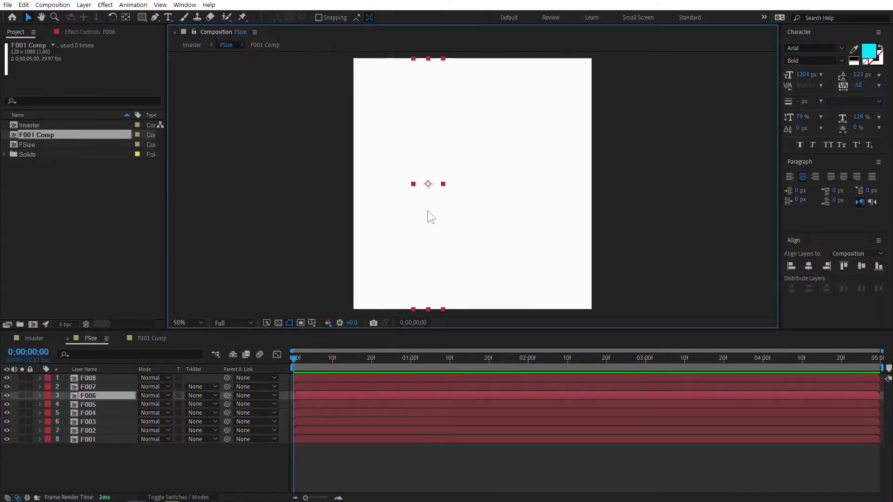
left_click(5, 395)
left_click(6, 395)
left_click(6, 395)
left_click(5, 395)
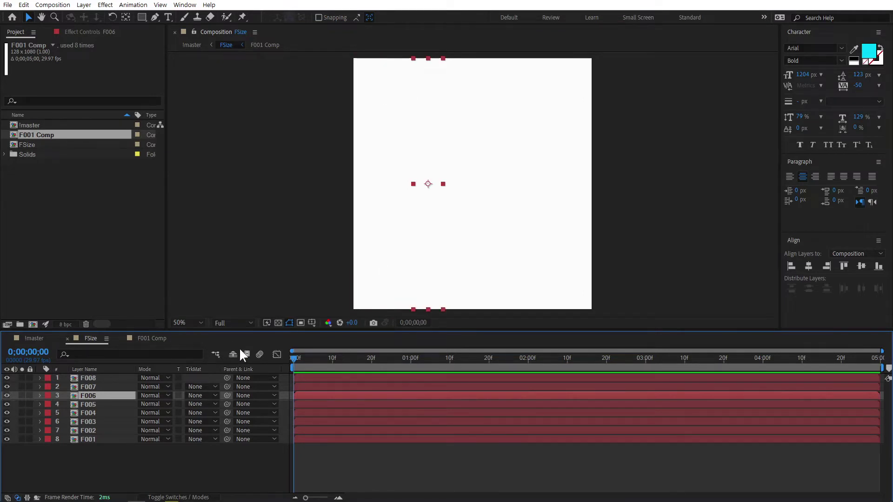
left_click(108, 458)
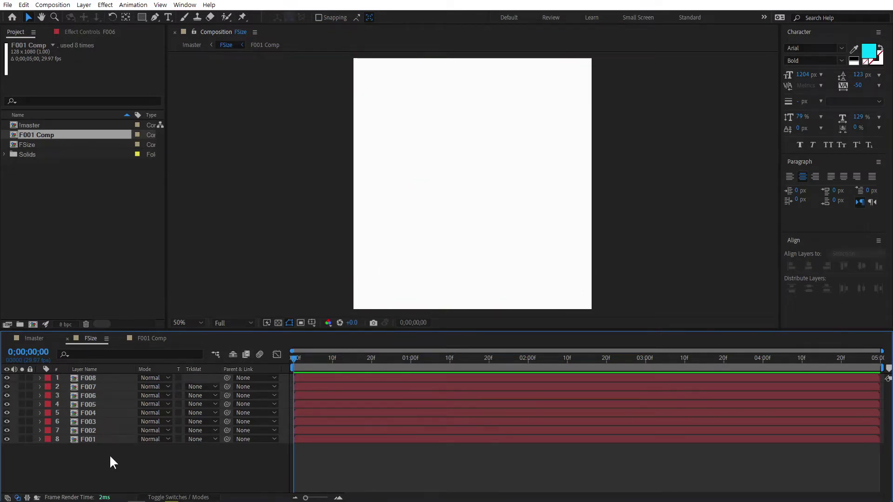
In the !master composition, create a deep red 128 x 1080 px solid named B001.
left_click(37, 340)
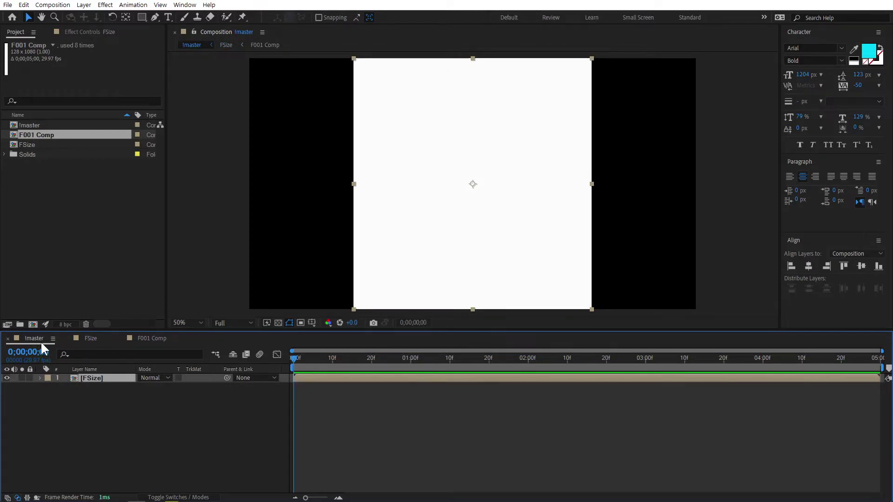
left_click(88, 400)
right_click(87, 399)
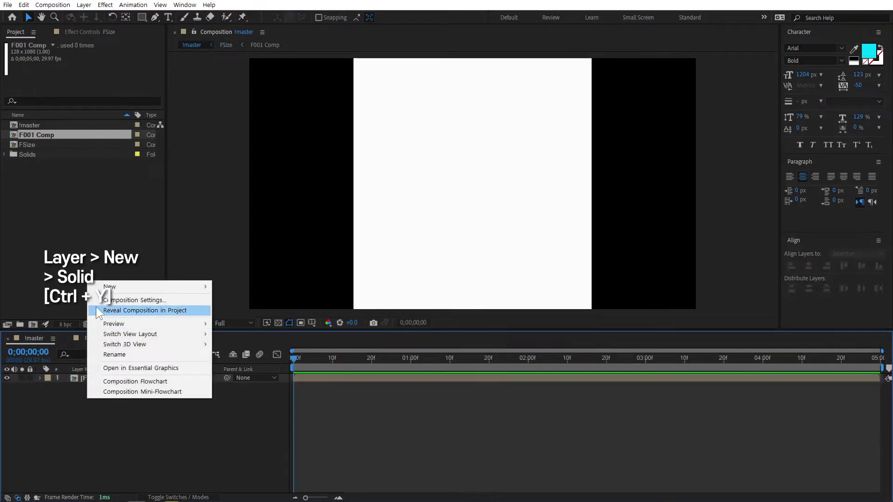
mouse_move(123, 290)
left_click(262, 309)
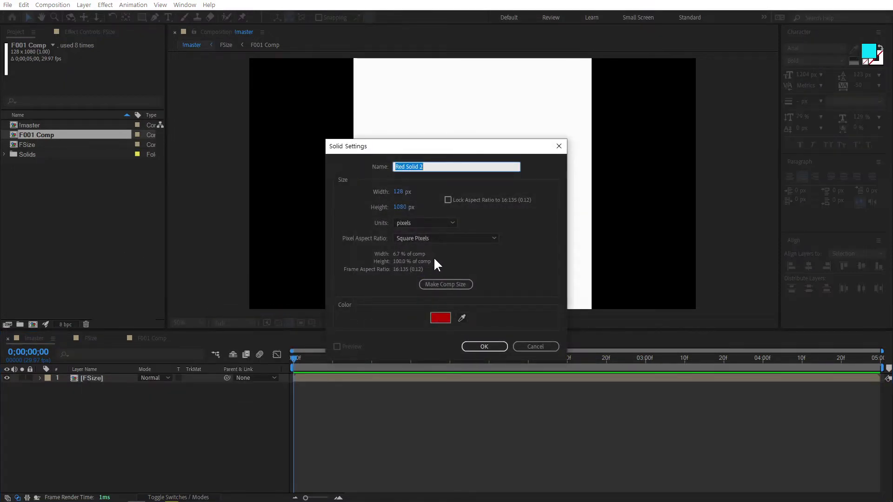
left_click(440, 318)
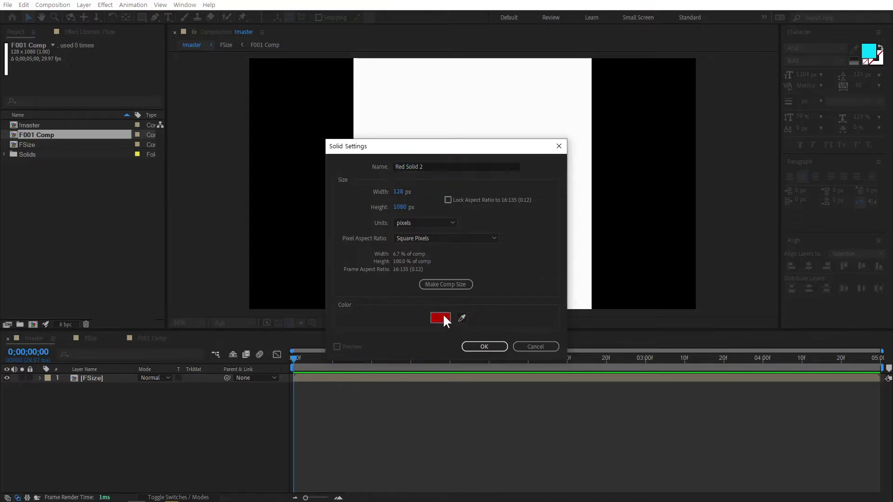
left_click_drag(147, 229, 158, 237)
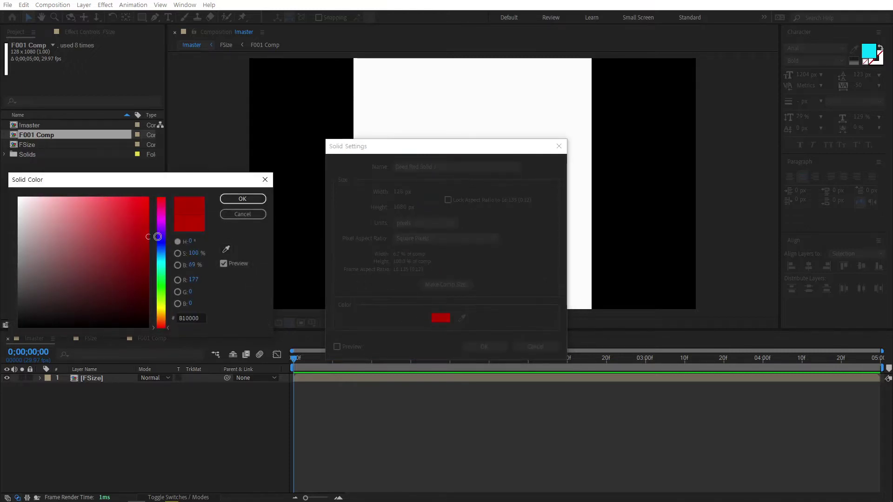
left_click(233, 200)
key("Tab")
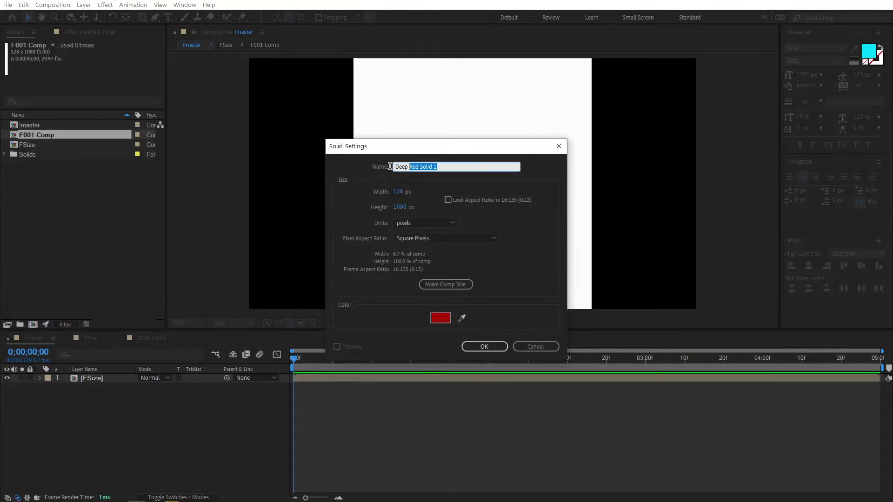
type("B001")
left_click(484, 347)
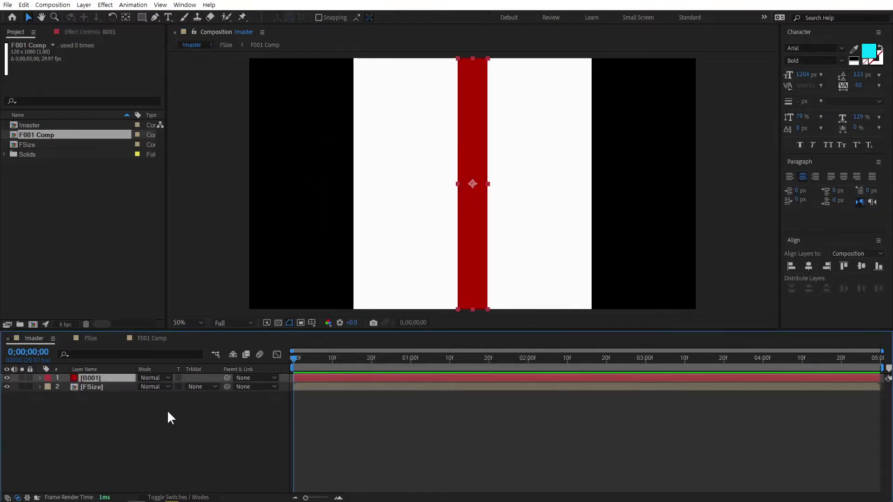
Pre-compose the B001 layer into a new composition named BSize, moving all attributes into it.
left_click(90, 377)
key("ctrl+shift+c")
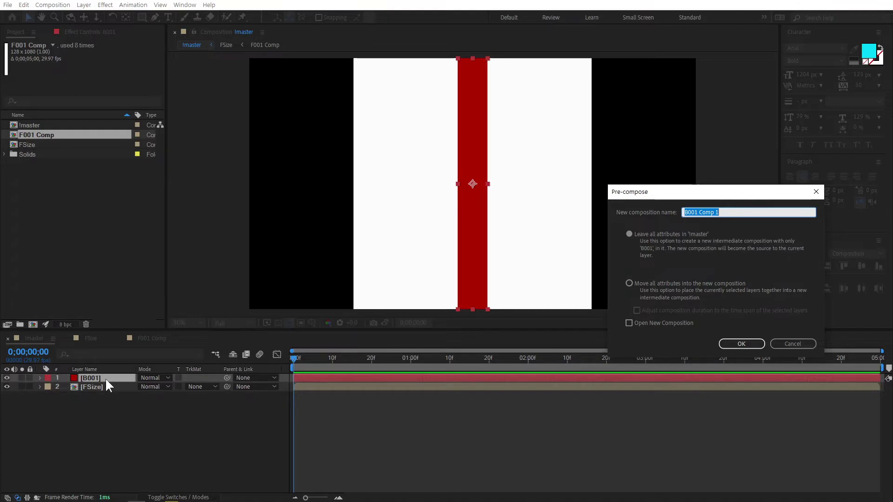
left_click(629, 283)
left_click(687, 213)
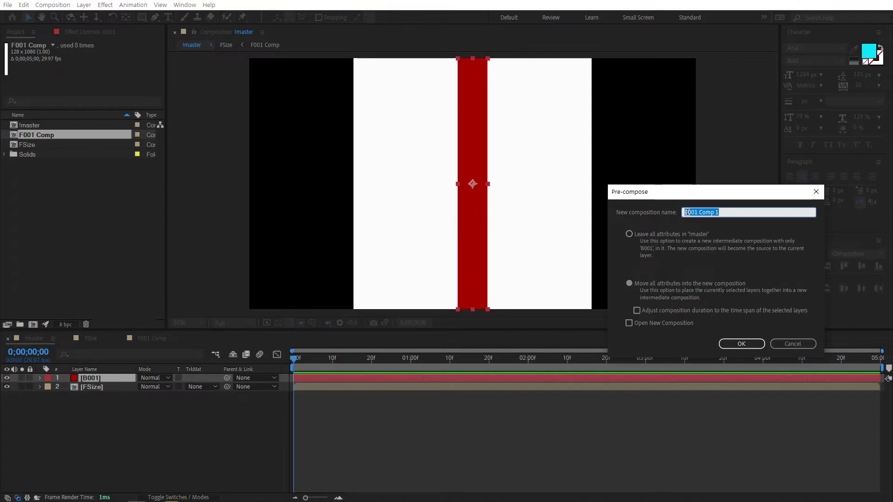
left_click_drag(687, 212, 750, 223)
type("Size")
left_click(742, 344)
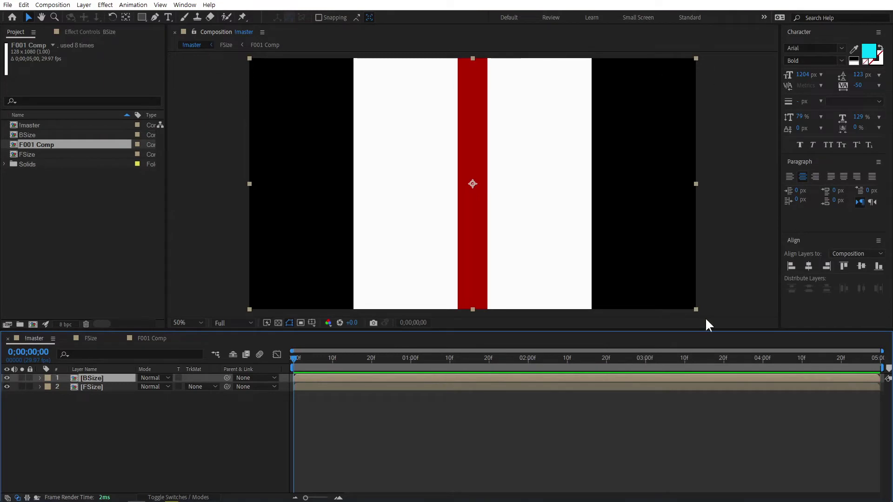
Open the BSize composition and set its width to 128*7 px (896 px).
double_click(98, 377)
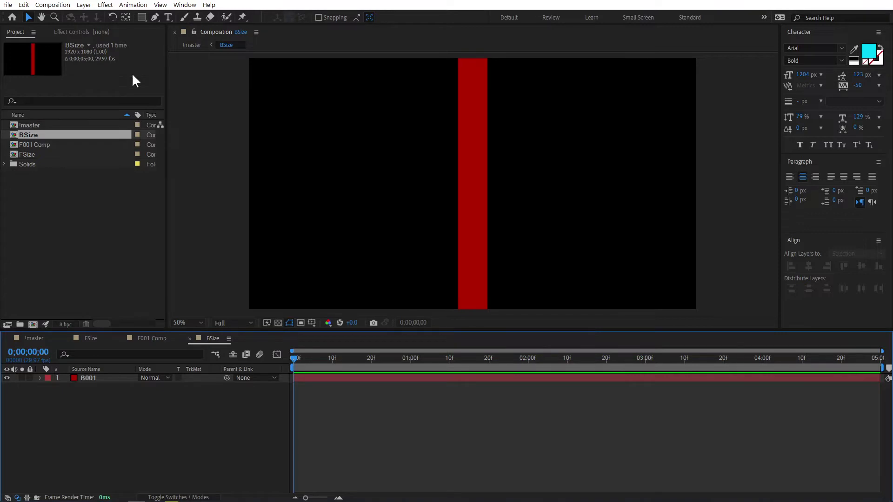
left_click(59, 10)
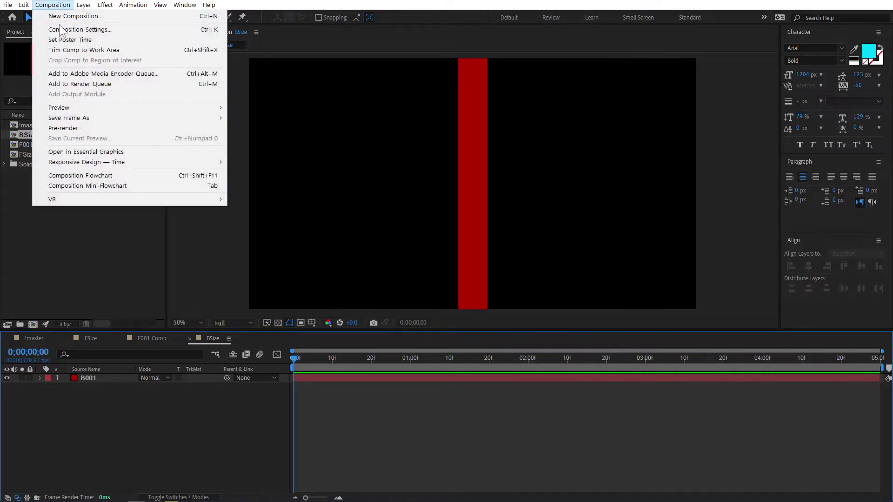
left_click(106, 30)
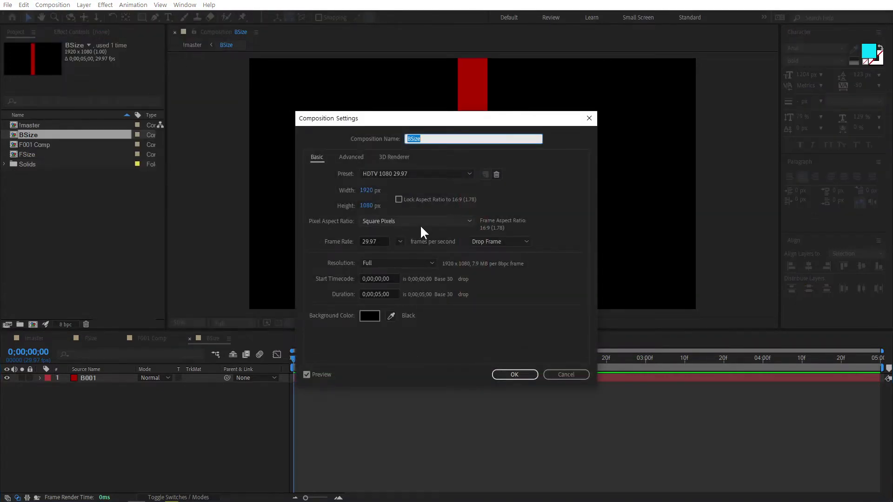
left_click_drag(473, 122, 701, 97)
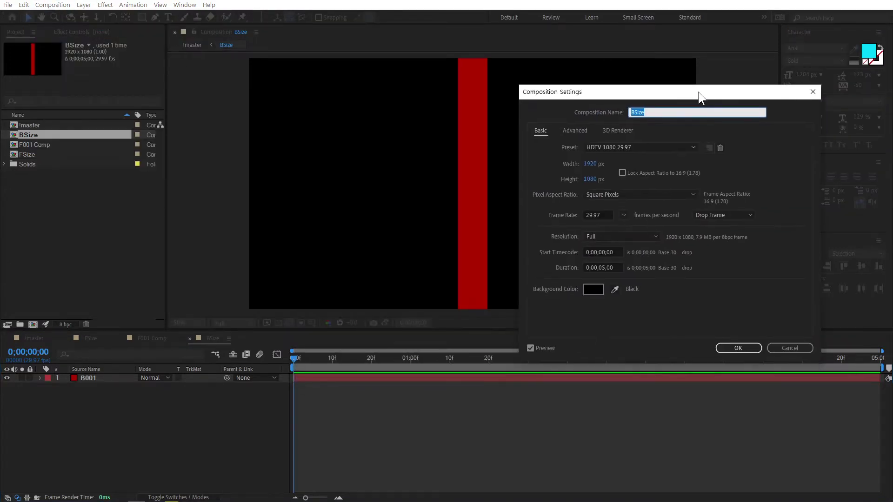
left_click(591, 164)
type("128*7")
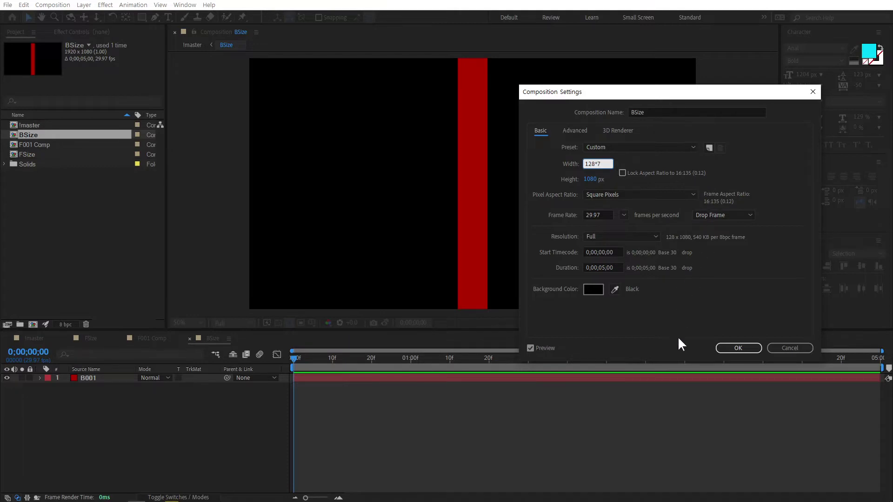
left_click(738, 349)
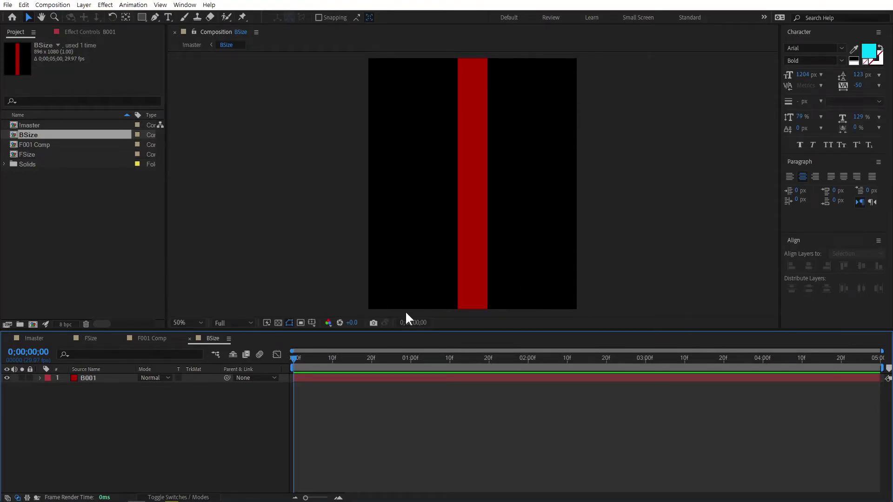
Pre-compose the B001 layer as B001 Comp, leaving all attributes in BSize.
left_click(90, 377)
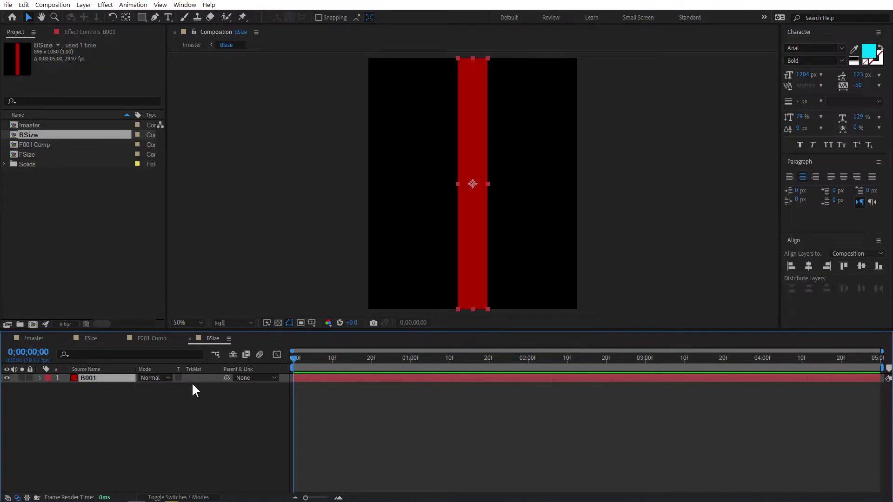
key("ctrl+shift+c")
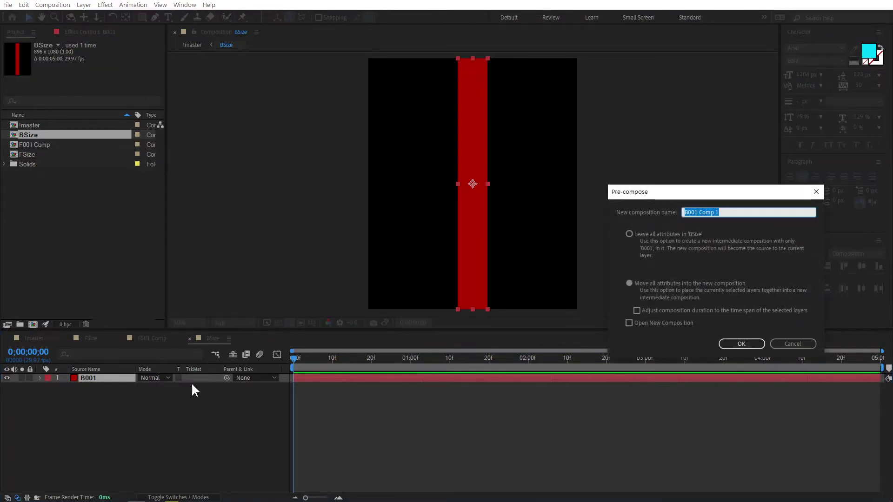
left_click(727, 214)
key("BackSpace")
left_click(634, 238)
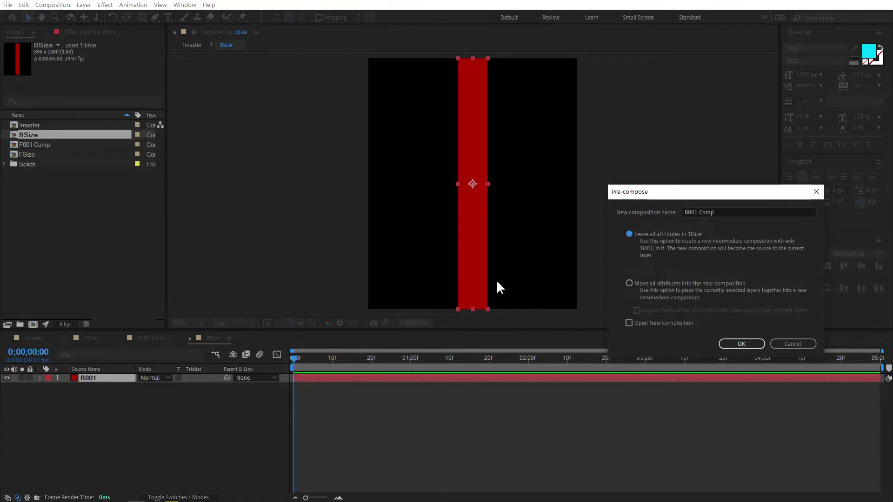
left_click(753, 344)
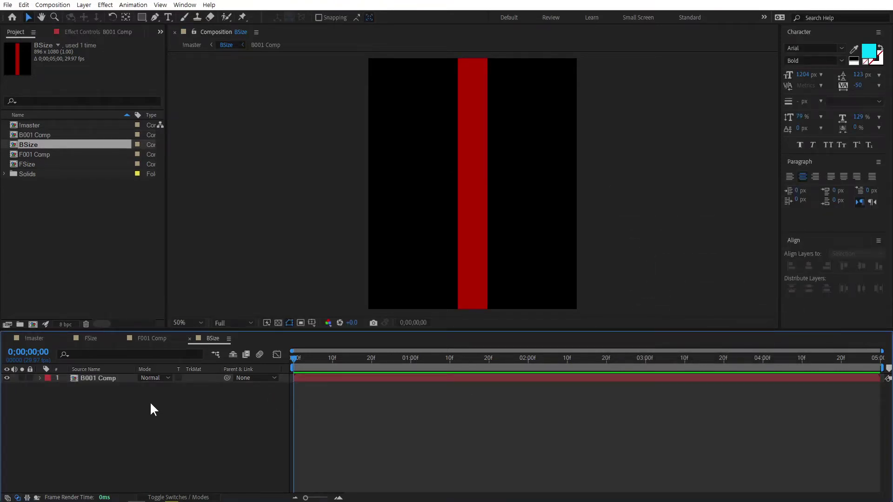
Review the nesting from !master through BSize to B001 Comp, and check the FSize layer in !master.
left_click(37, 340)
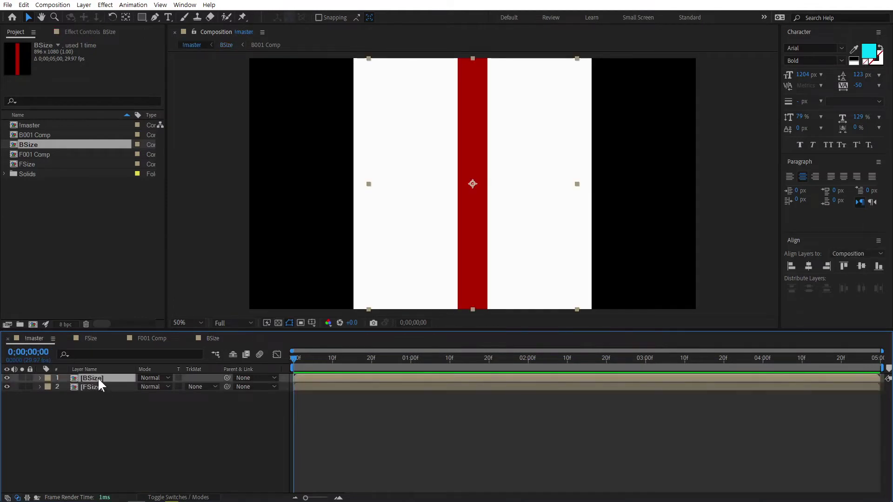
double_click(98, 378)
left_click(80, 377)
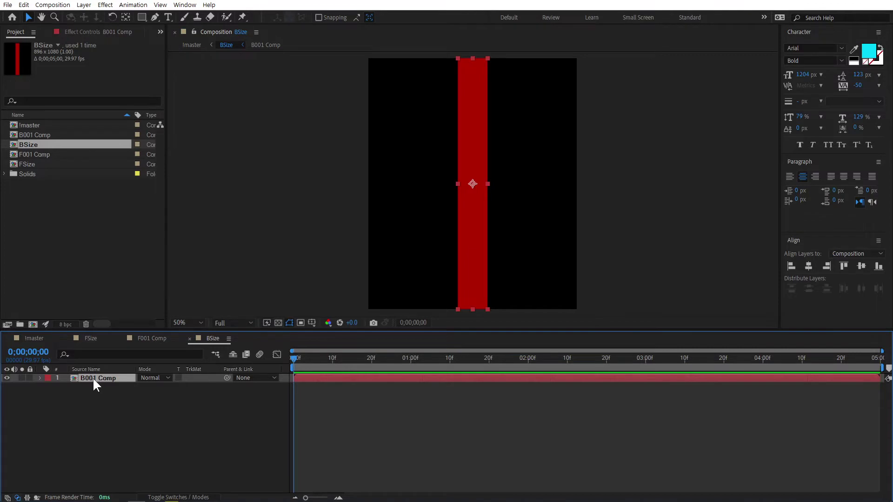
double_click(93, 378)
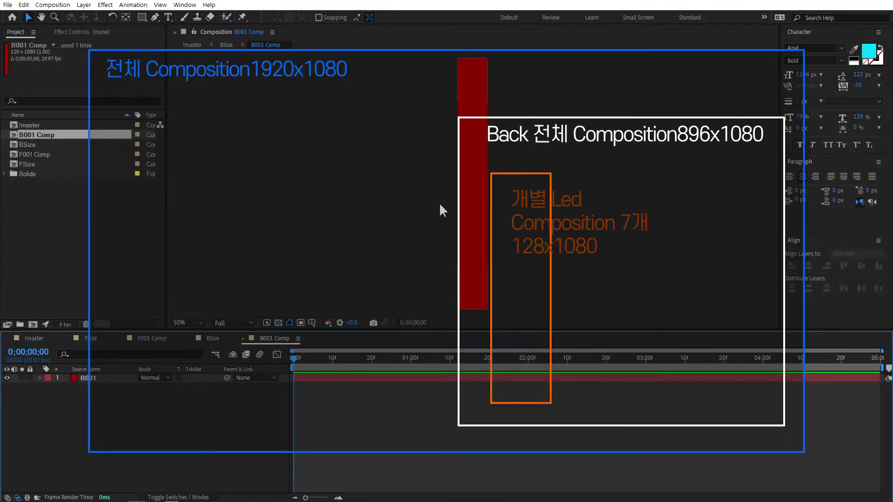
left_click(50, 343)
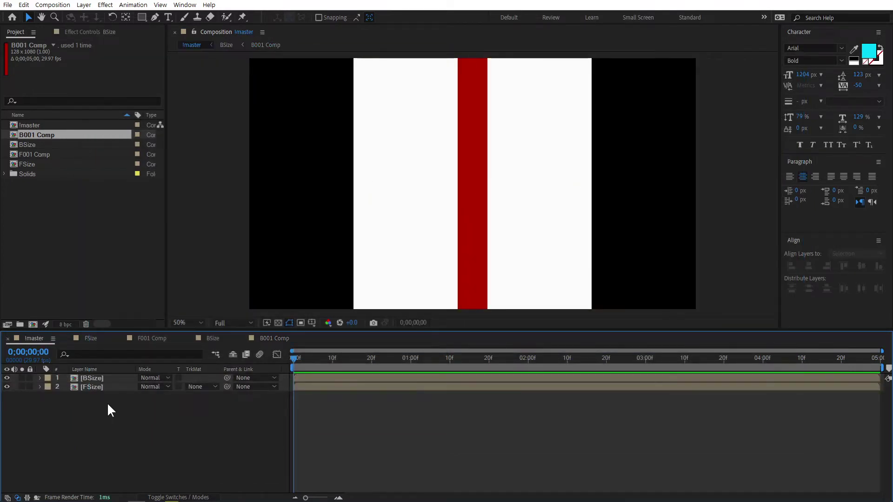
left_click(82, 387)
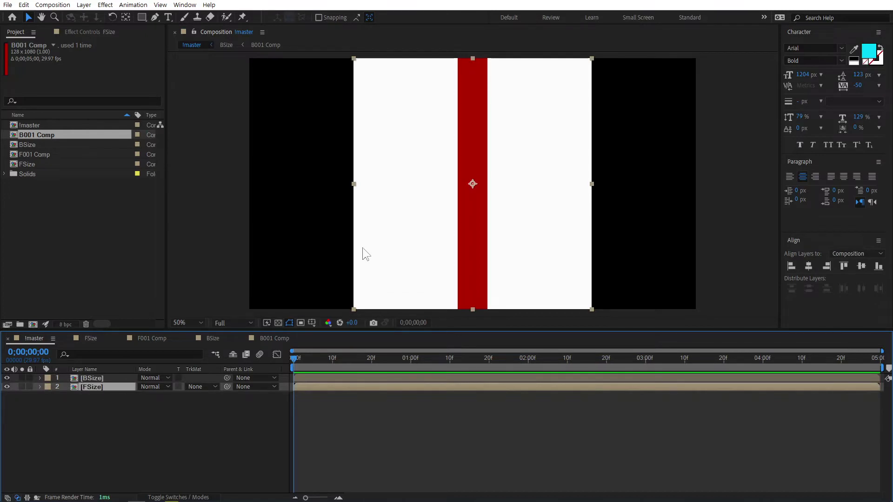
Duplicate the B001 Comp layer in the BSize composition until there are seven copies.
left_click(214, 338)
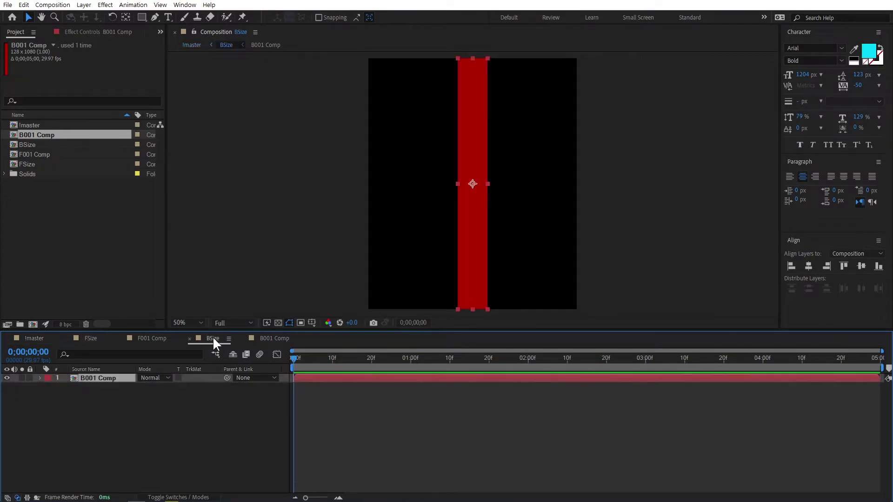
left_click(80, 406)
left_click(93, 379)
key("ctrl+d")
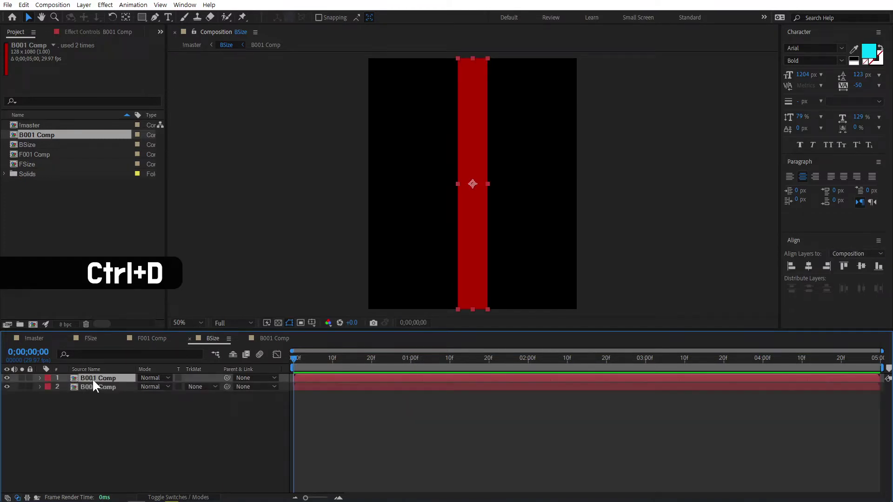
key("ctrl+d")
key("ctrl+d")
key("ctrl+d")
key("ctrl+d")
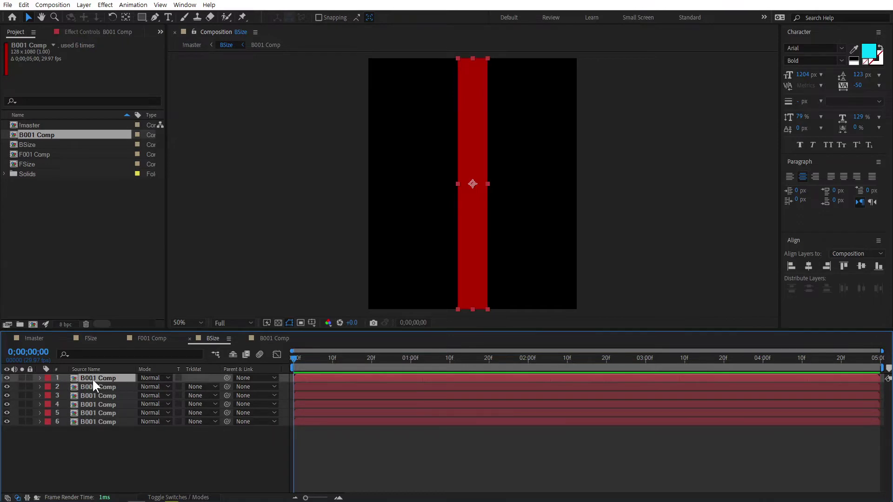
key("ctrl+d")
key("ctrl+shift+a")
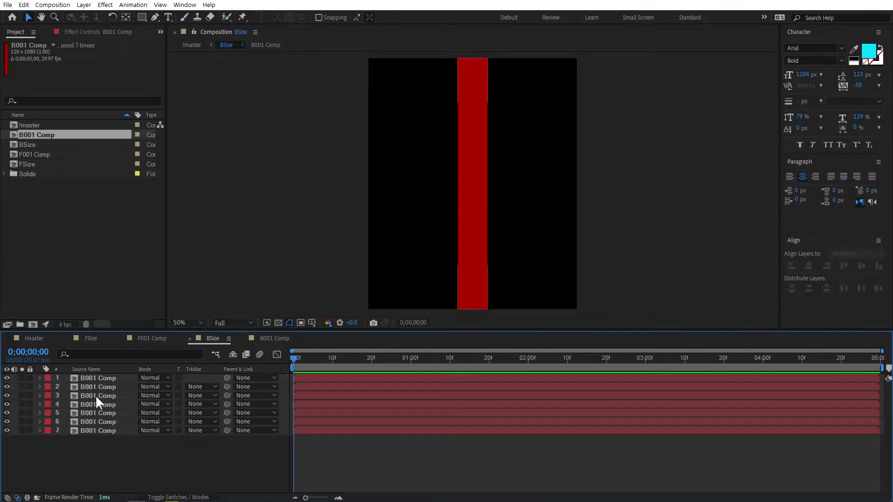
Align layer 7 to the right edge of the BSize composition and layer 1 to its left edge.
left_click(89, 430)
left_click(827, 266)
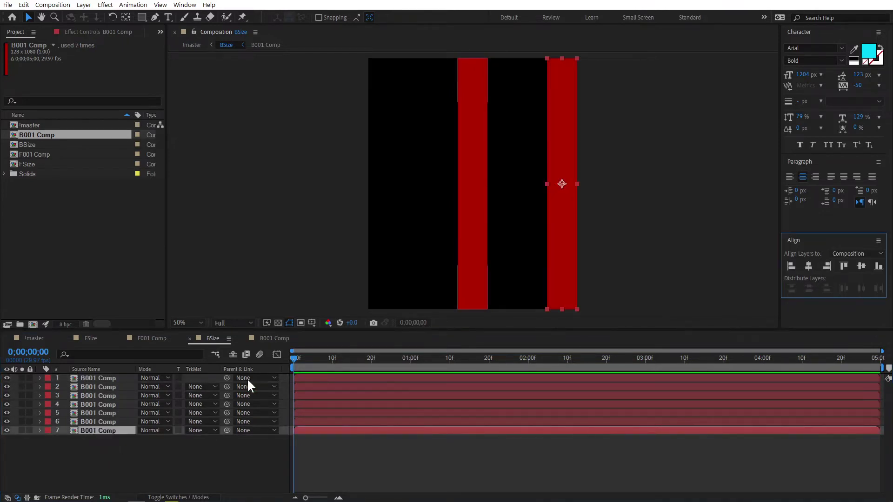
left_click(107, 378)
left_click(791, 266)
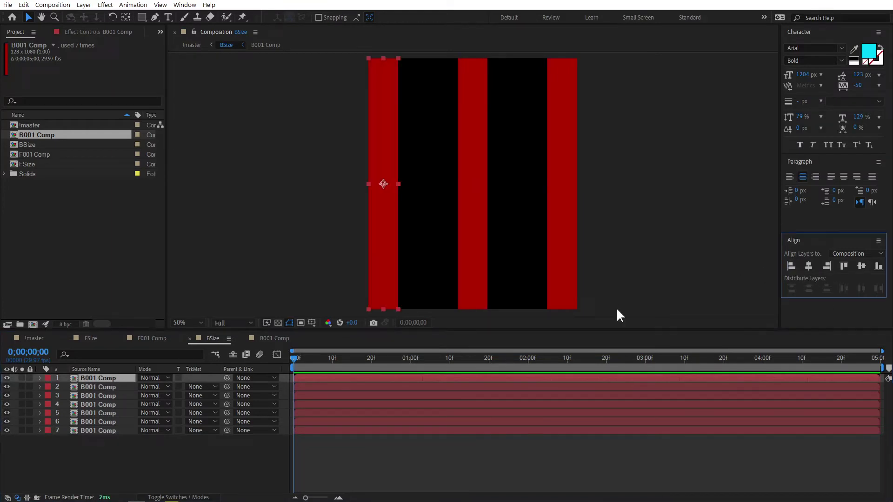
Distribute all seven B001 Comp layers evenly by their horizontal centres across the composition.
key("ctrl+a")
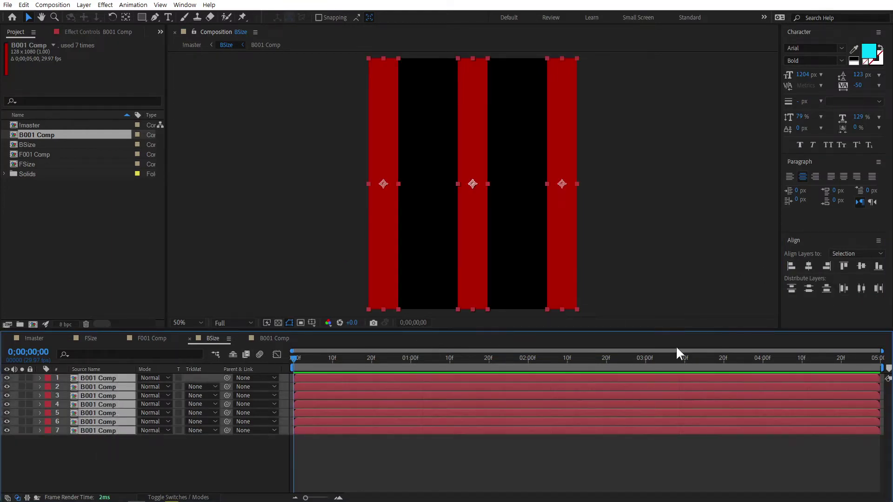
left_click(862, 289)
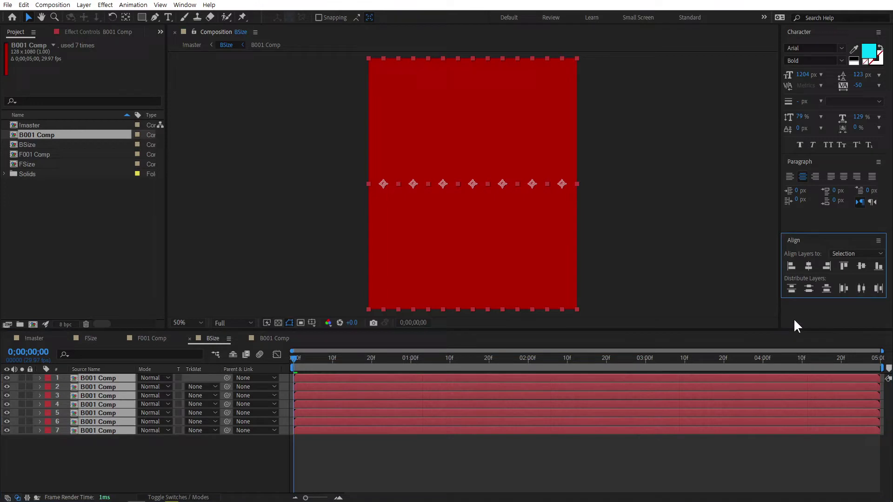
left_click(158, 451)
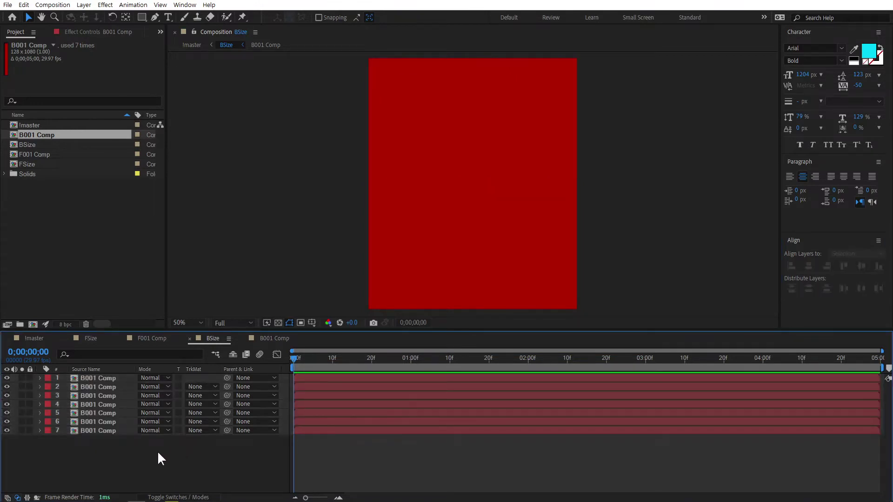
Check the stacked back and front layers in !master and the eight columns in FSize.
left_click(36, 338)
left_click(149, 425)
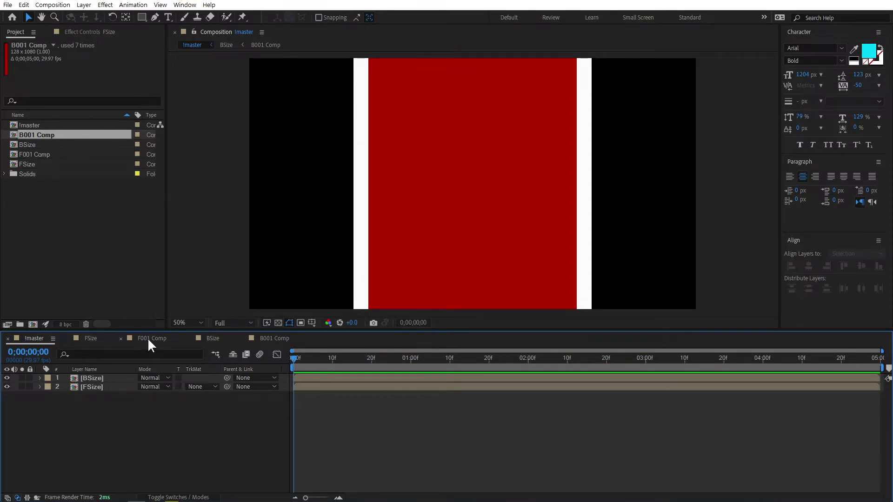
left_click(99, 337)
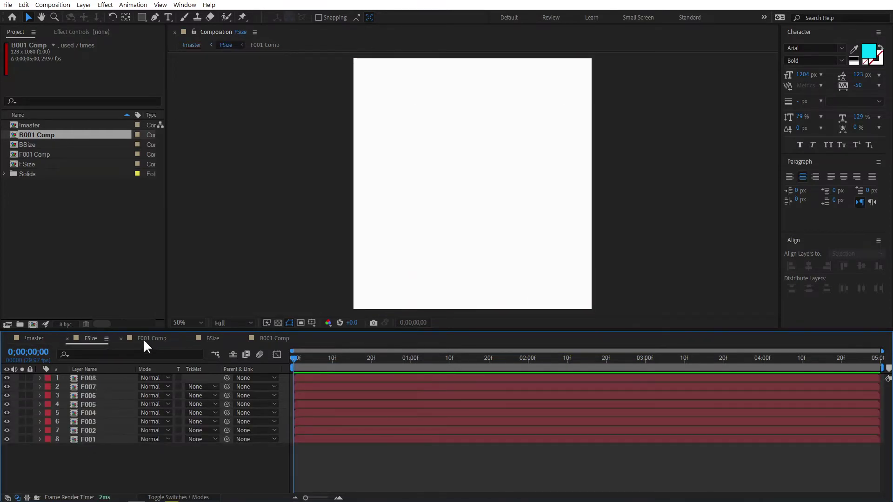
Add a cyan 205 px text layer reading 1 in F001 Comp and centre it horizontally in the composition.
left_click(158, 337)
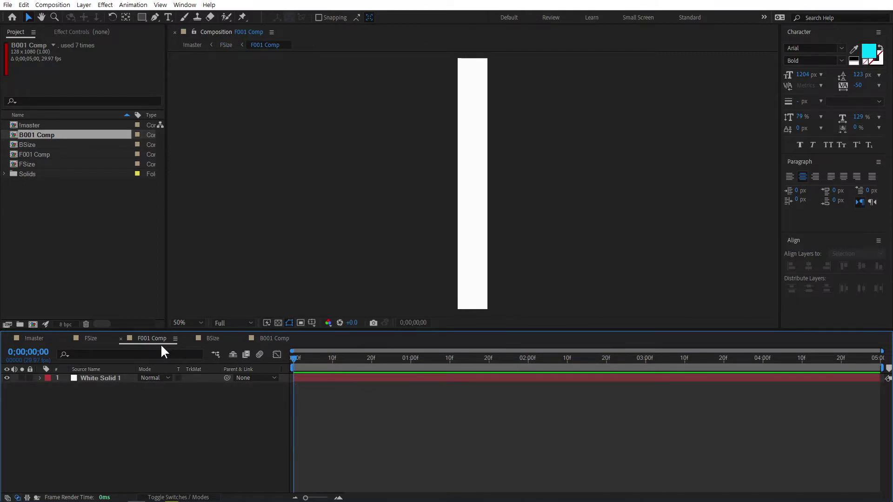
left_click(168, 17)
left_click(469, 174)
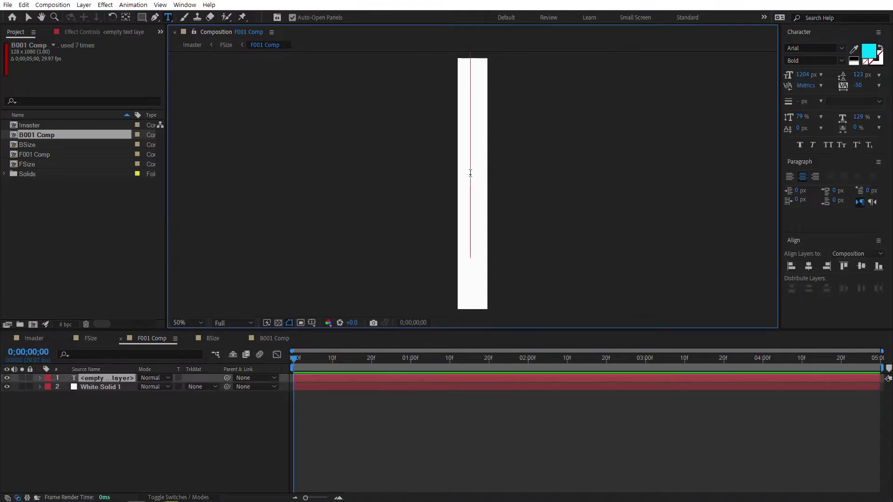
type("1")
key("Escape")
key("v")
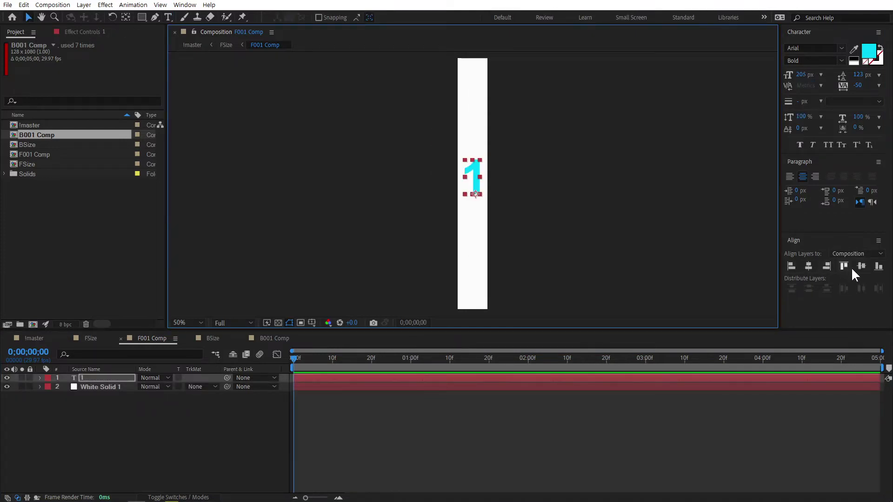
left_click(808, 265)
left_click(493, 422)
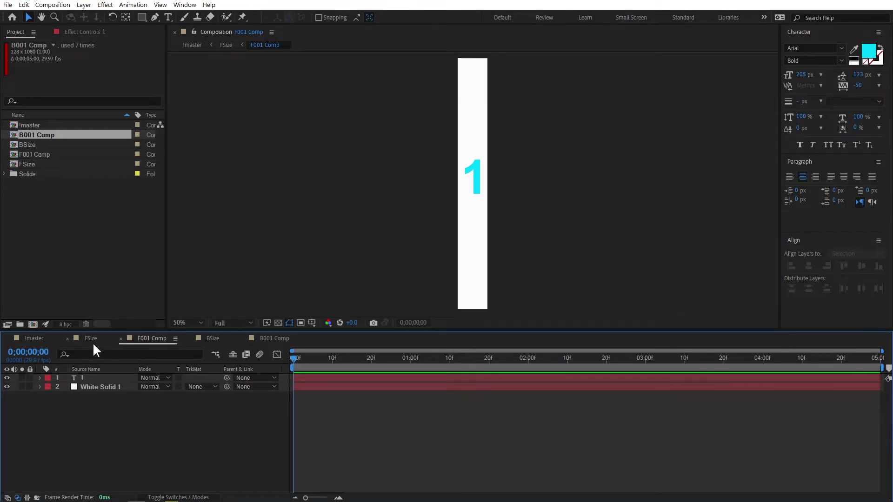
Hide the BSize layer in the !master composition and open the BSize composition.
left_click(25, 339)
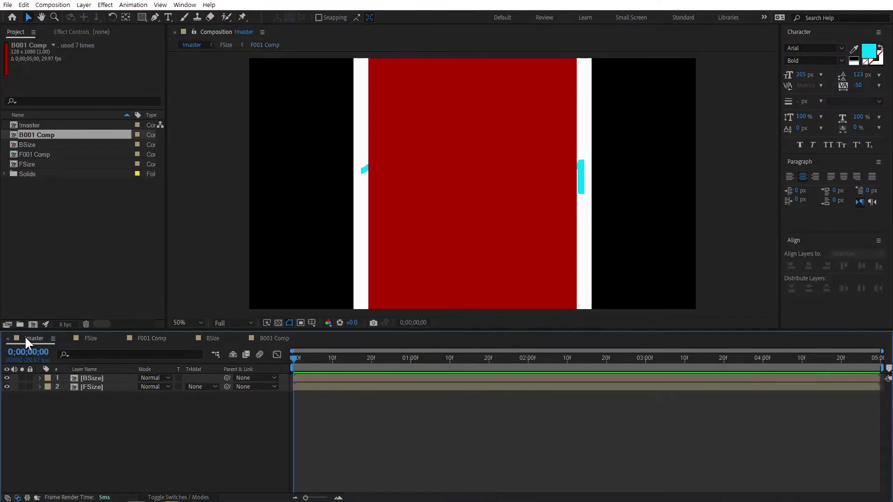
left_click(6, 378)
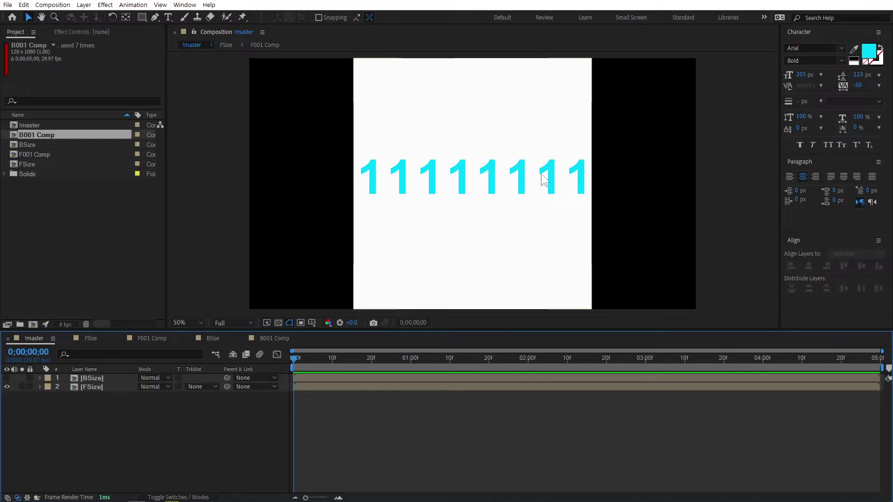
left_click(214, 339)
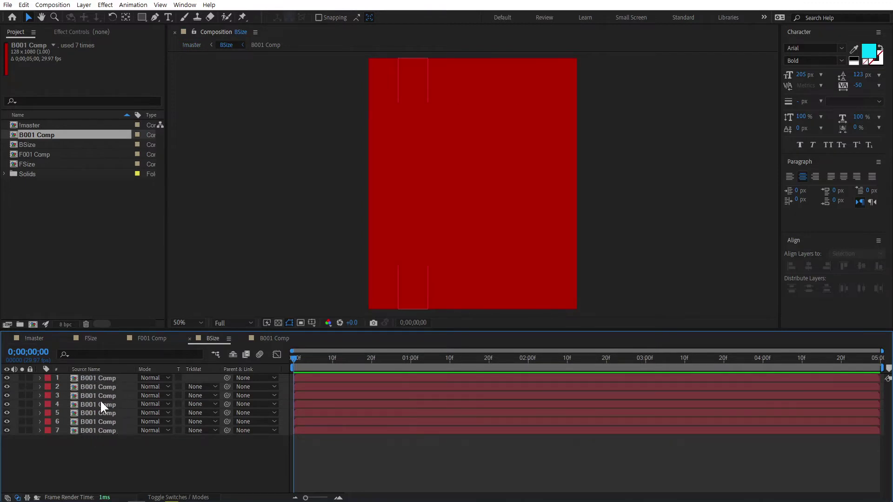
Add a text layer reading A over the red solid in B001 Comp.
left_click(268, 339)
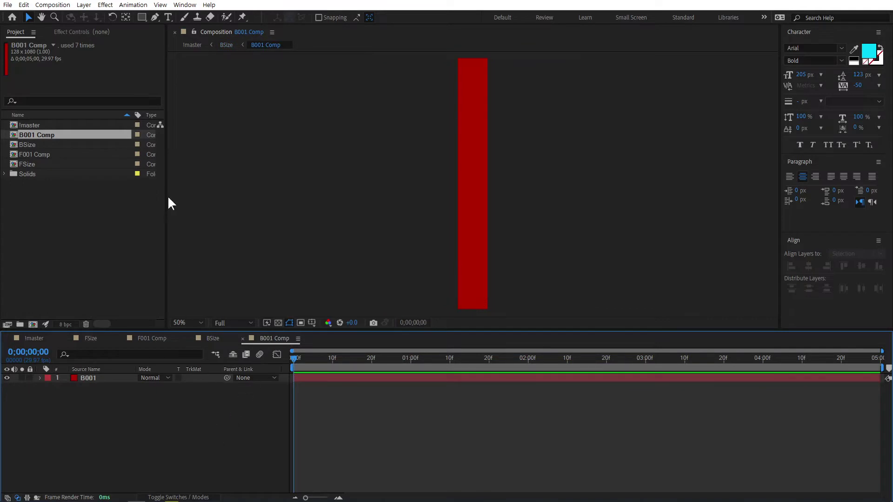
left_click(168, 17)
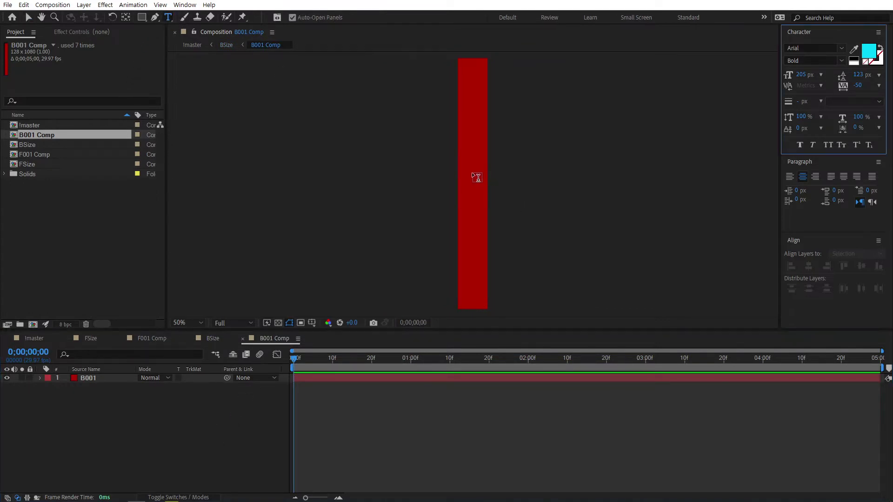
left_click(472, 173)
type("A")
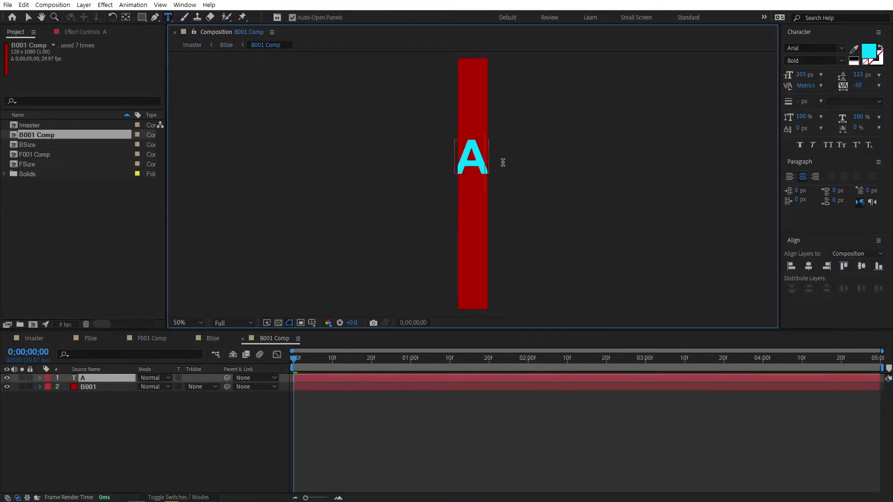
left_click(29, 17)
Change the letter A's fill colour to white and its font size to 144 px.
left_click(869, 51)
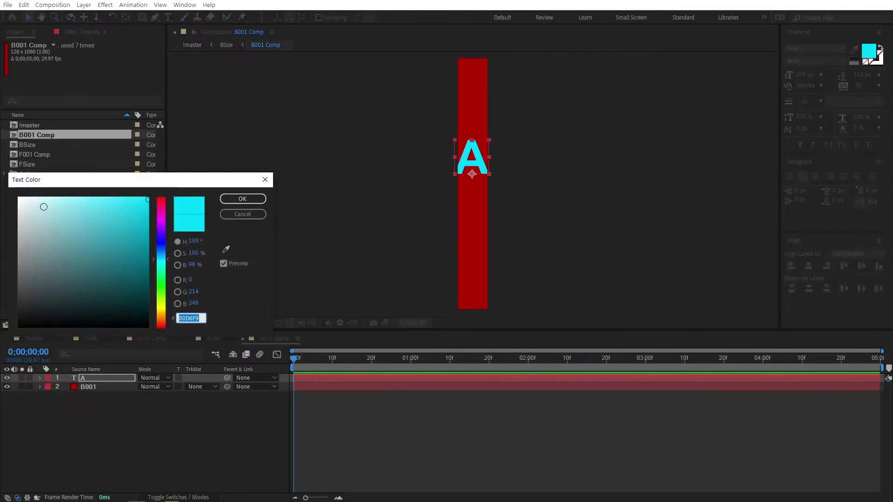
left_click_drag(44, 206, 19, 197)
left_click(242, 198)
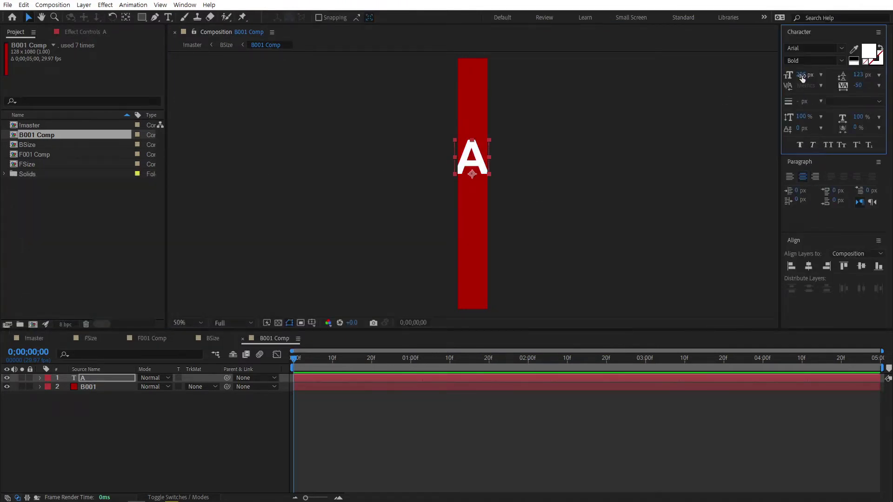
left_click_drag(802, 75, 770, 77)
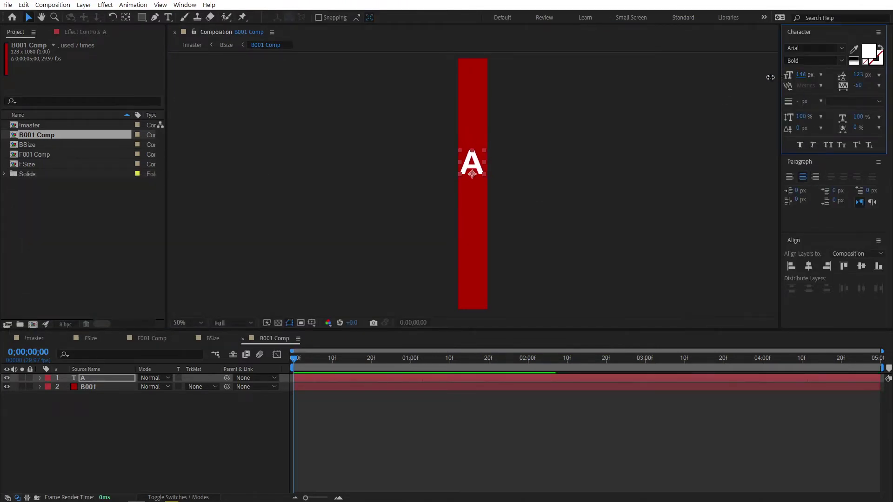
Centre the A text layer horizontally and vertically in the B001 Comp composition.
left_click(809, 266)
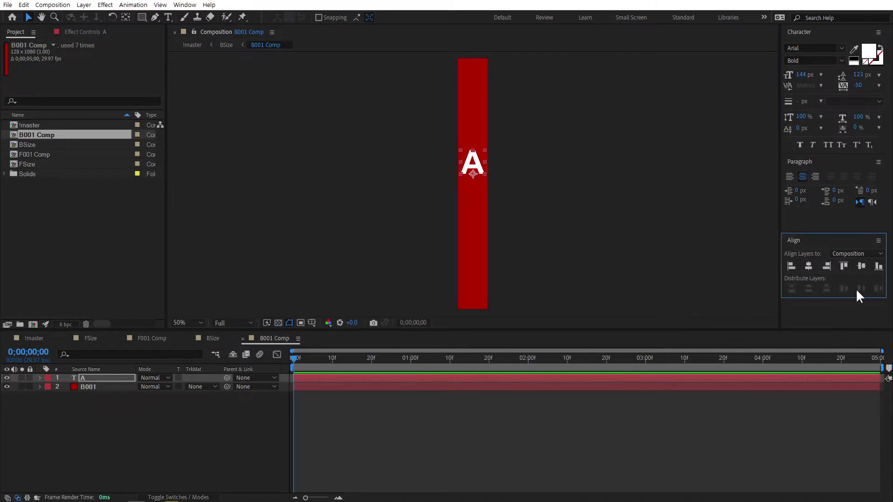
left_click(862, 267)
left_click(195, 429)
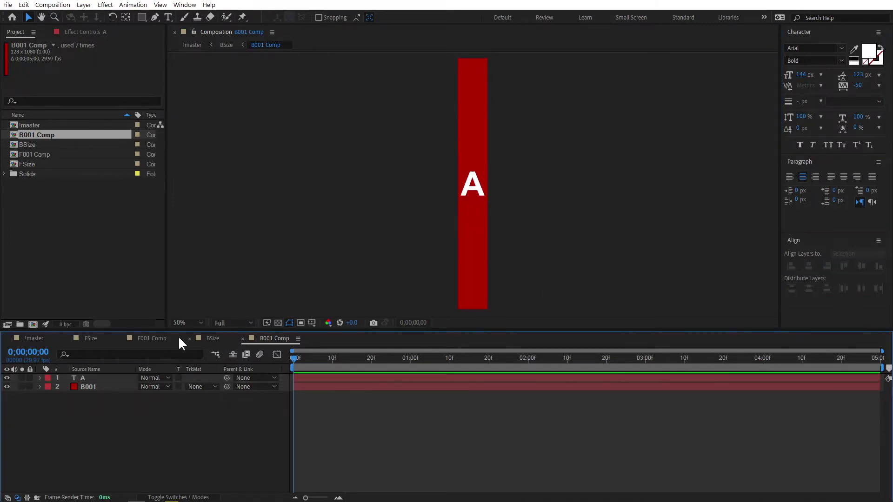
Return to the !master composition and show the BSize layer again.
left_click(33, 338)
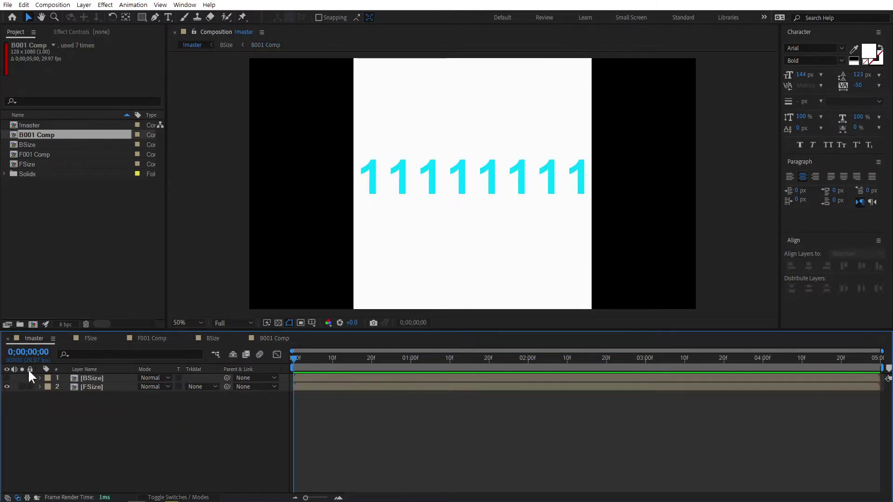
left_click(7, 378)
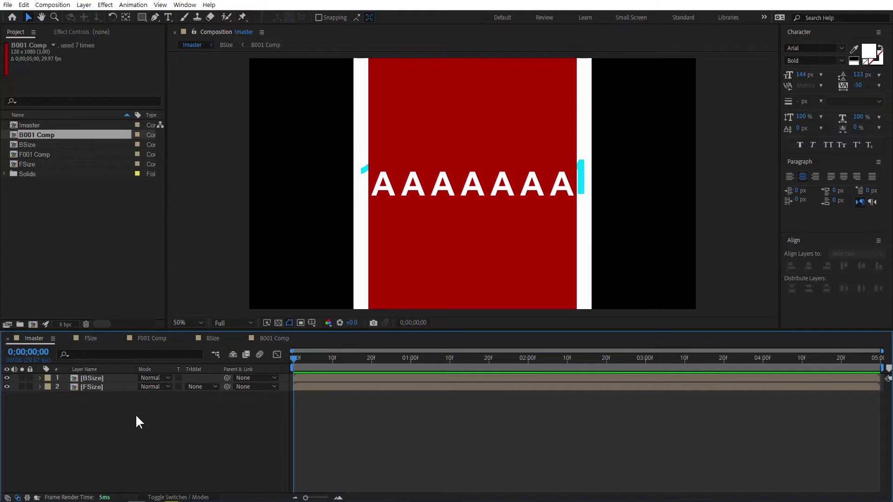
Create a light blue solid named 001, 128 × 1080 px, in the !master composition.
right_click(77, 414)
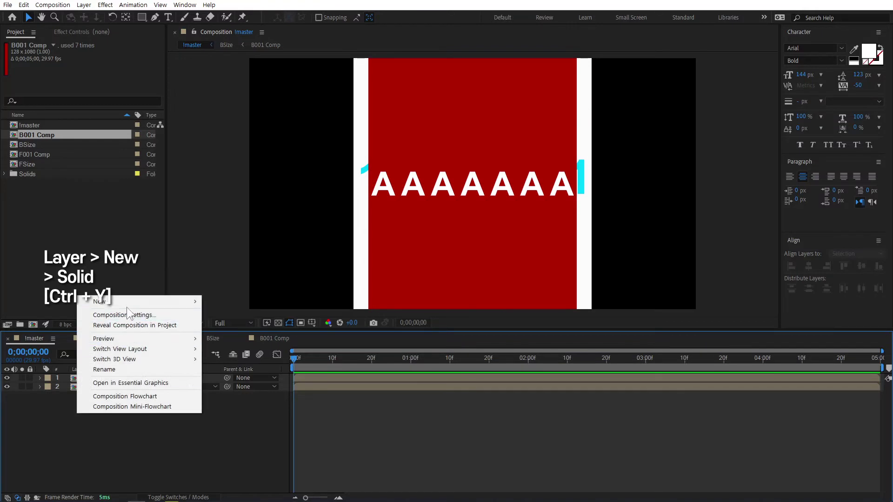
mouse_move(129, 302)
left_click(220, 325)
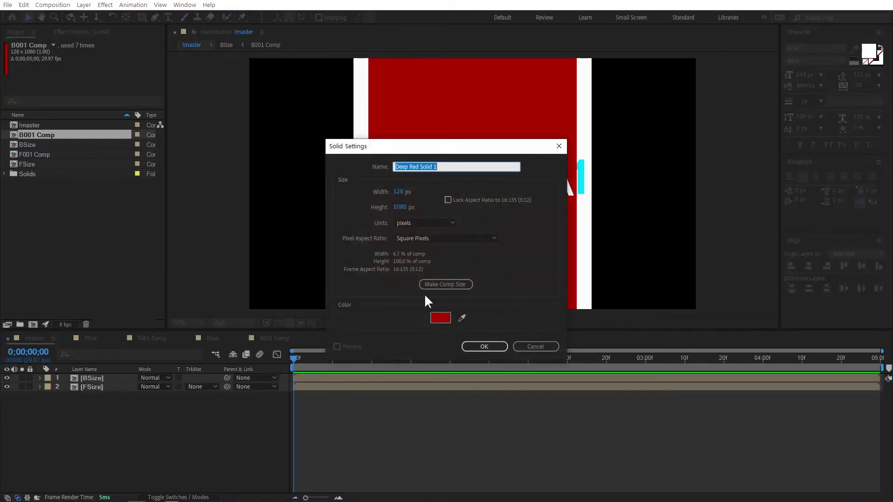
left_click(440, 318)
left_click(161, 257)
left_click(149, 204)
left_click(242, 199)
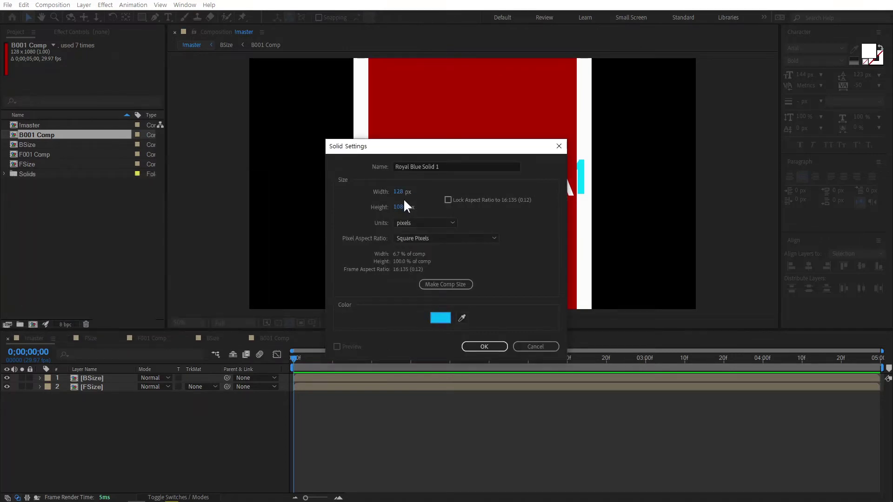
left_click_drag(440, 167, 353, 168)
type("001")
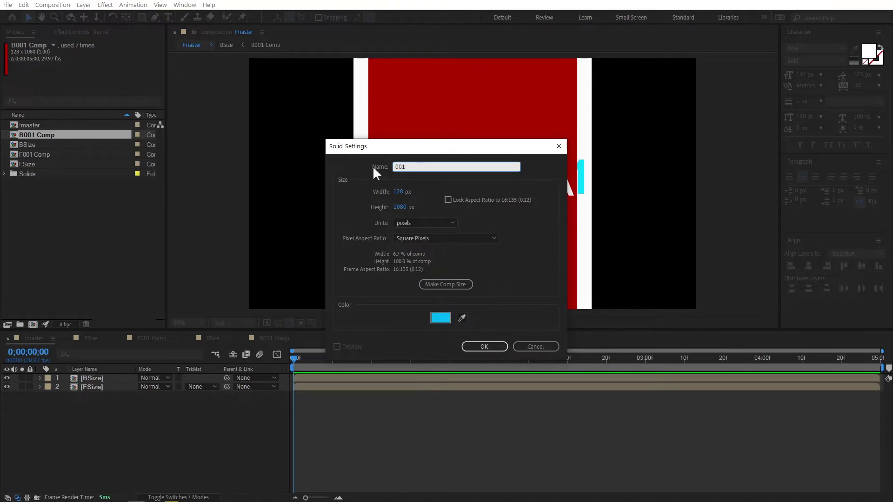
left_click(489, 346)
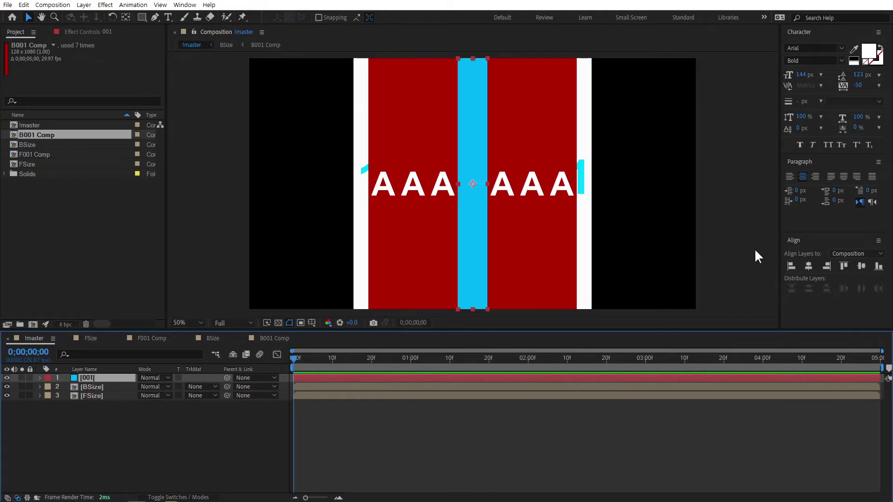
Align the 001 solid to the composition's right edge and move the FSize layer above BSize.
left_click(830, 264)
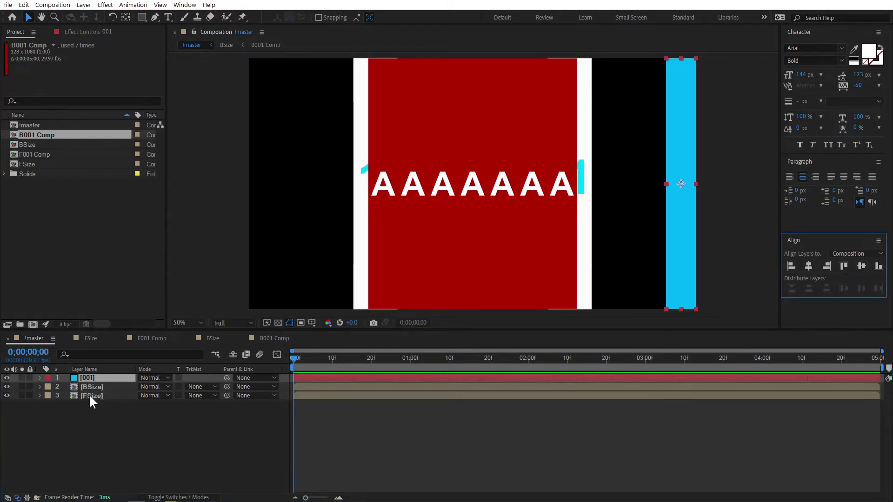
left_click_drag(88, 394, 107, 381)
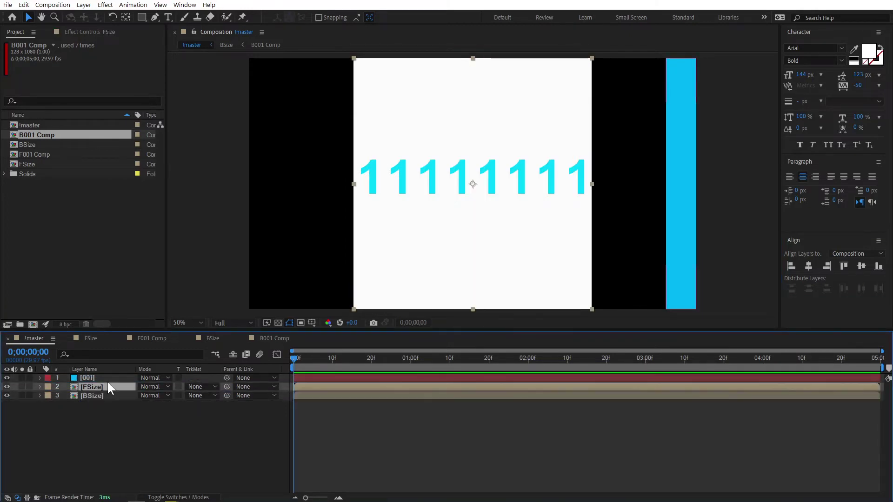
Duplicate the 001 solid repeatedly until there are eight of these layers.
left_click(79, 377)
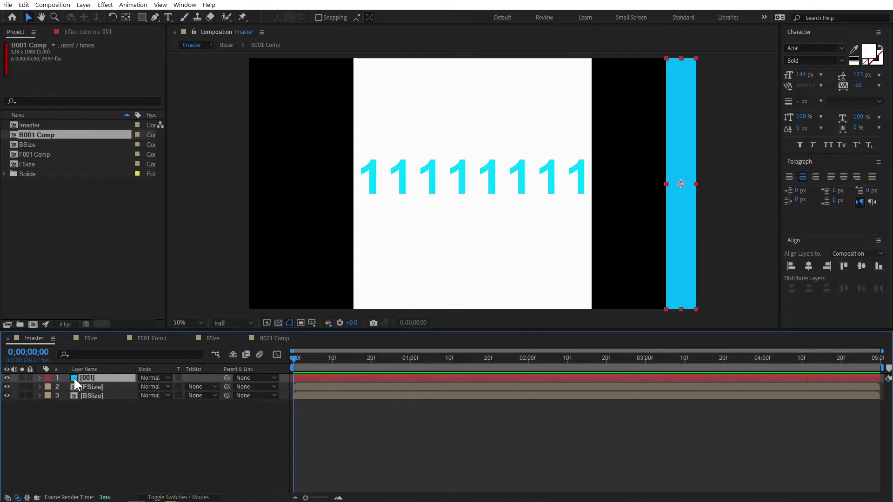
key("ctrl+d")
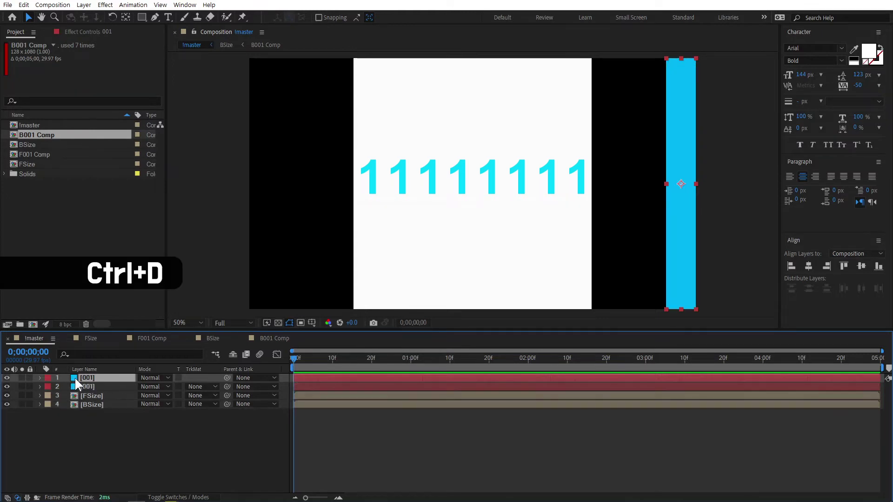
key("ctrl+d")
key("ctrl+d")
key("ctrl+d")
key("ctrl+d")
key("ctrl+d")
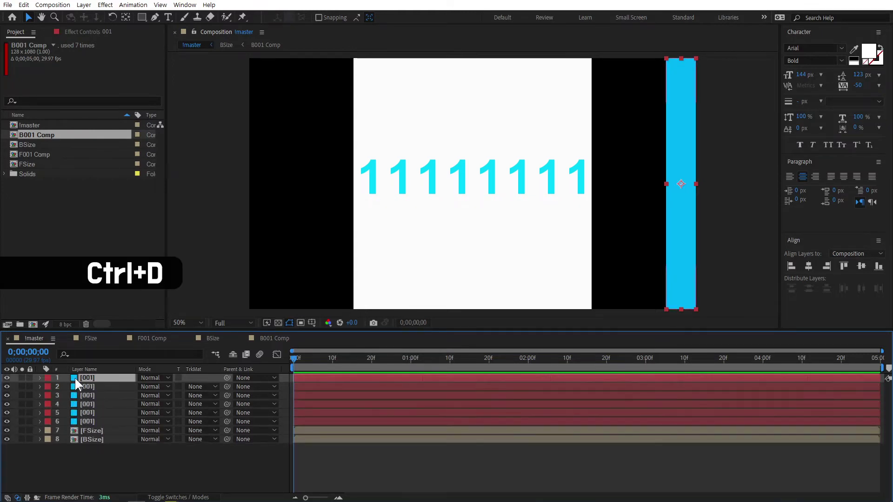
key("ctrl+d")
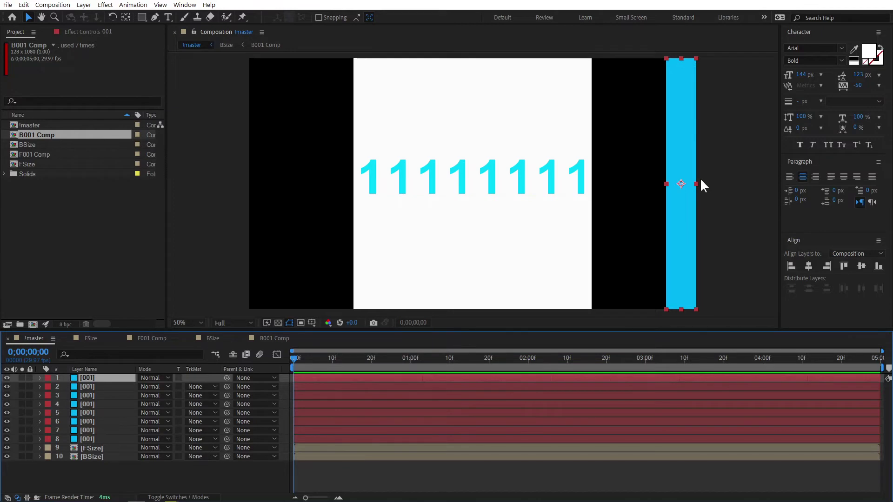
Align the topmost 001 solid to the composition's left edge and distribute all eight solids evenly by their horizontal centres.
left_click(791, 267)
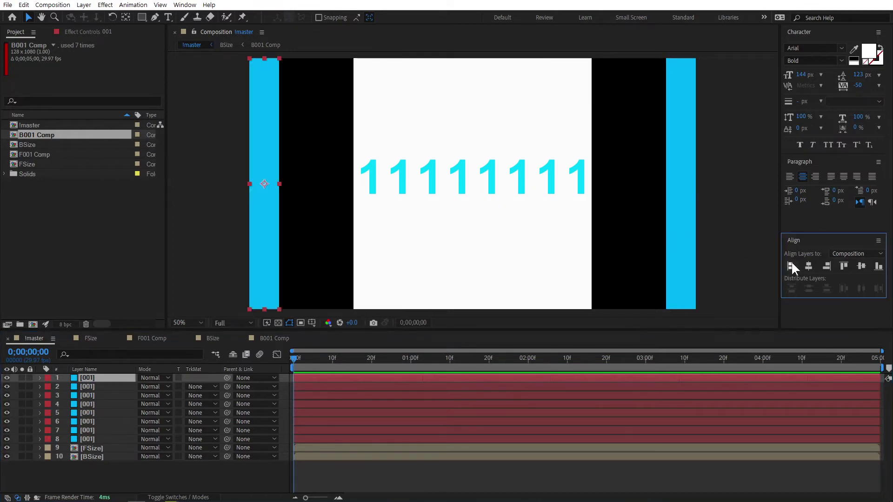
left_click(88, 438)
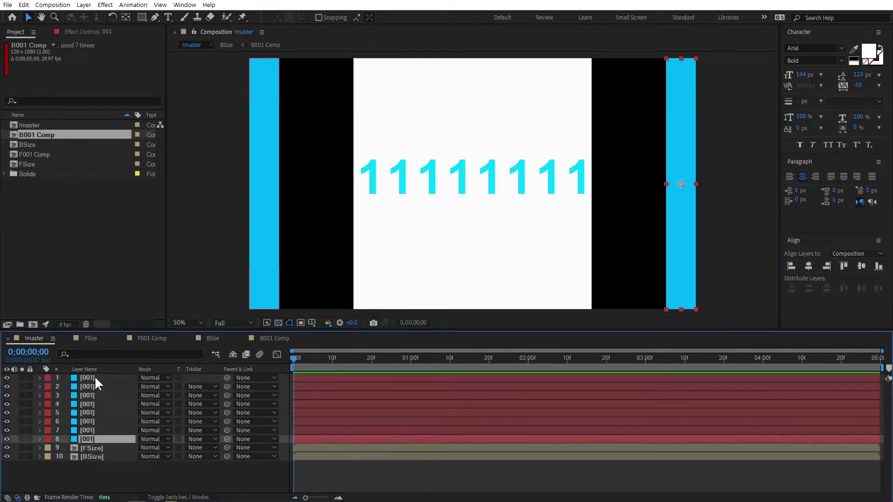
left_click(99, 376, "shift")
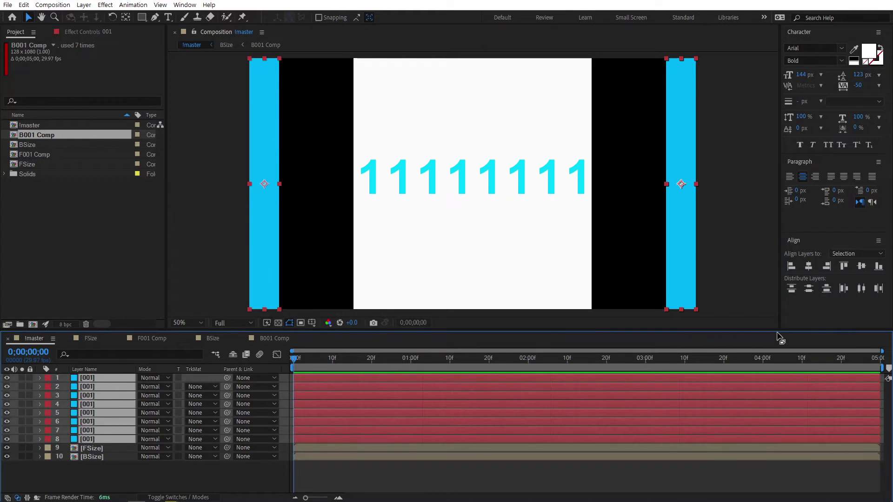
left_click(861, 287)
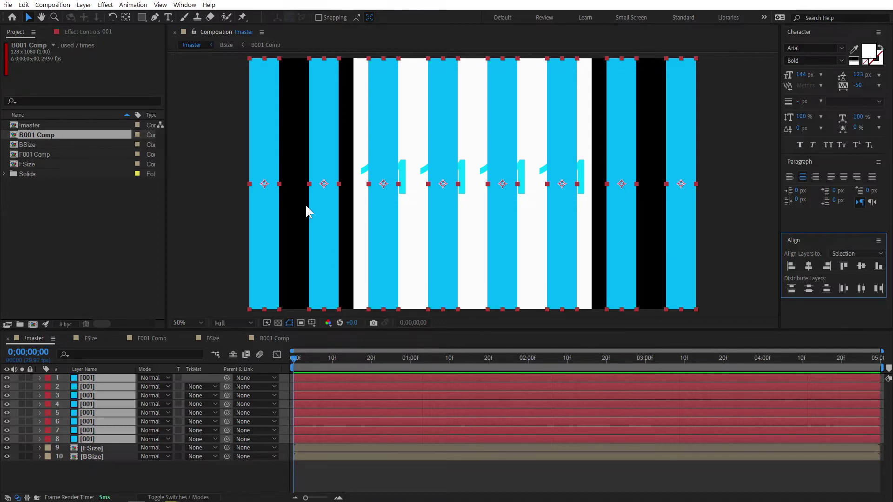
Align the FSize layer to the composition's right edge and hide the BSize layer.
left_click(95, 449)
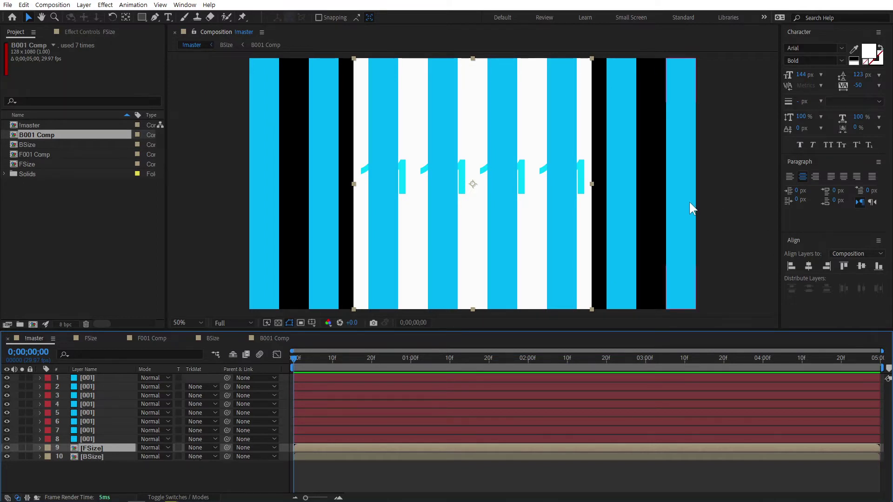
left_click(826, 265)
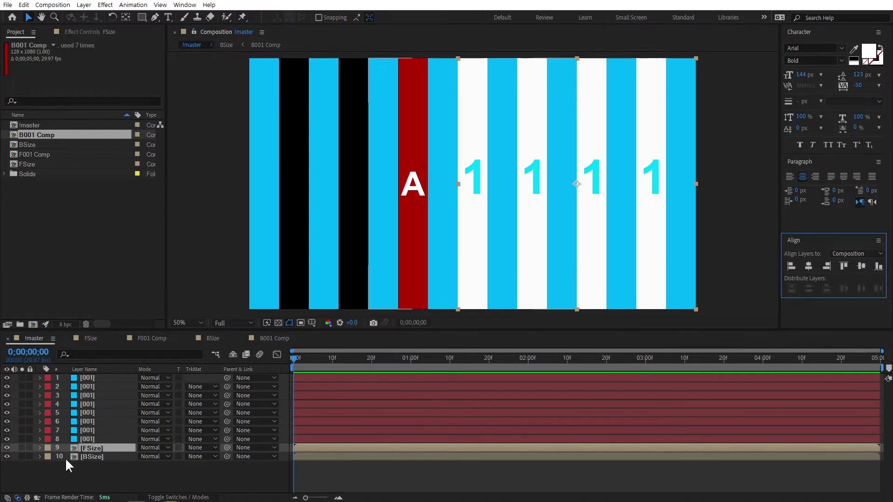
left_click(7, 457)
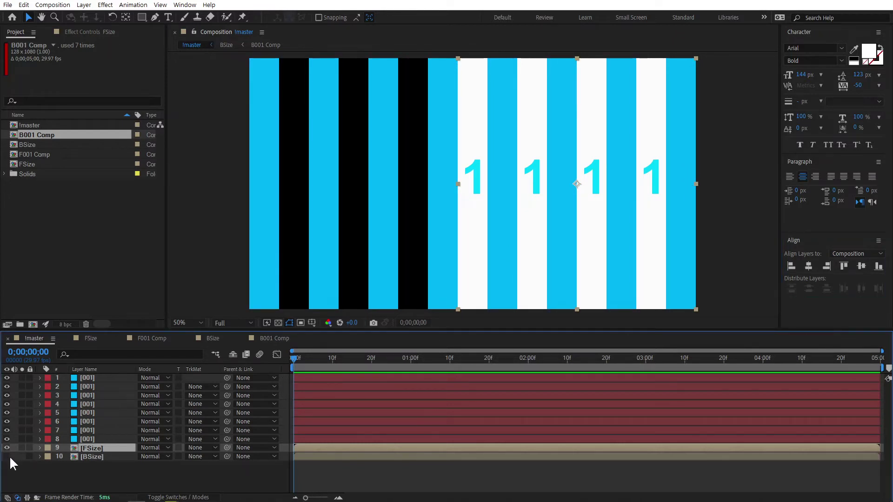
left_click(113, 476)
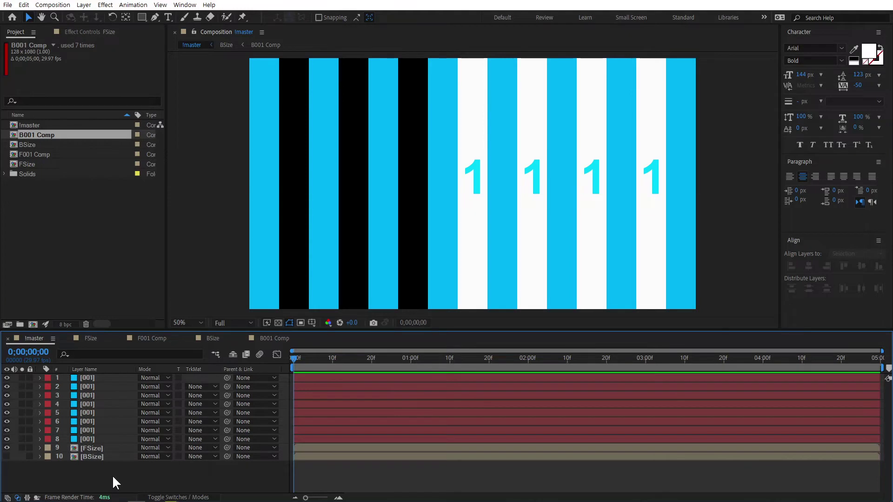
Set the FSize layer's track matte to Alpha Matte using the 001 solid directly above it.
left_click(99, 448)
left_click(201, 447)
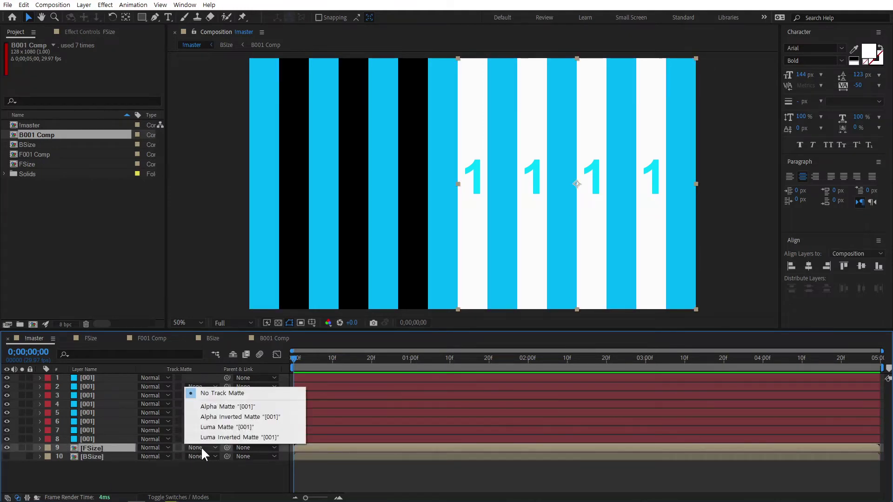
left_click(220, 407)
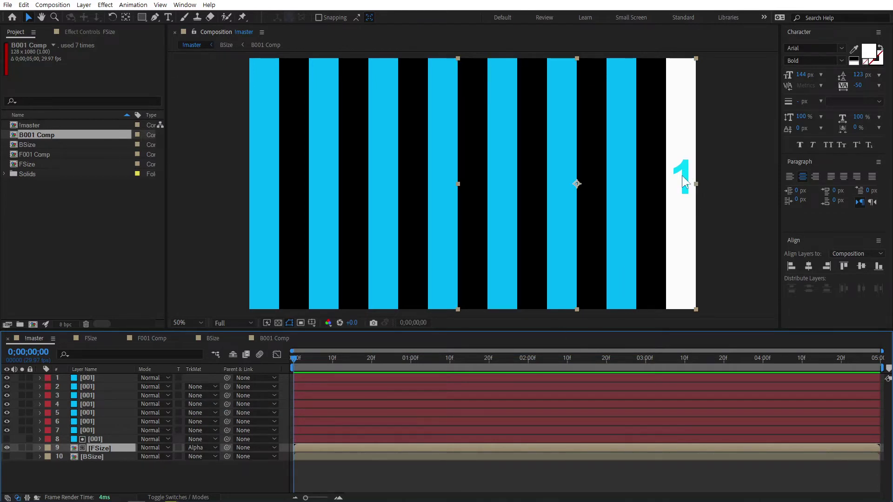
Duplicate FSize, place the copy beneath the 001 solid second from the right, and hide that solid so it acts only as matte.
left_click(90, 431)
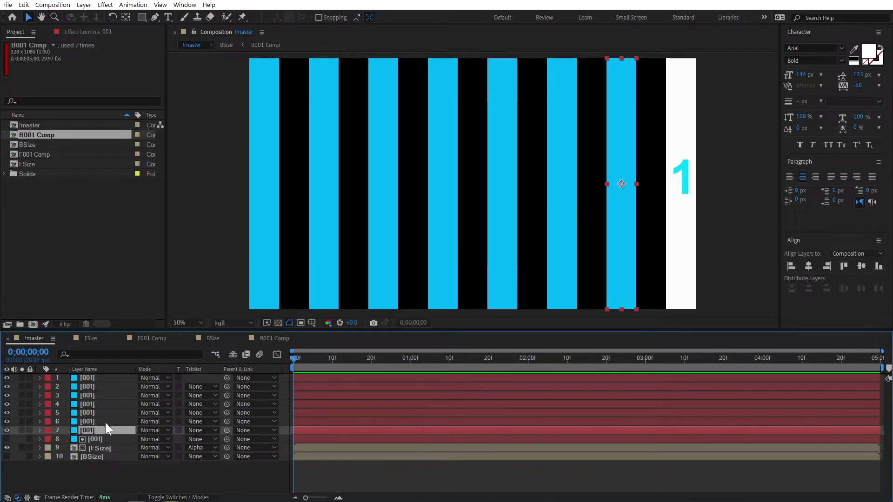
left_click(97, 447)
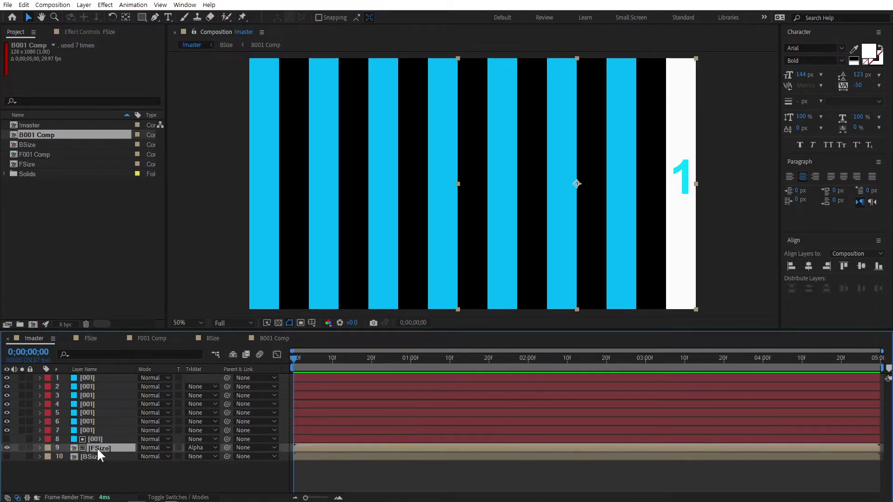
key("ctrl+d")
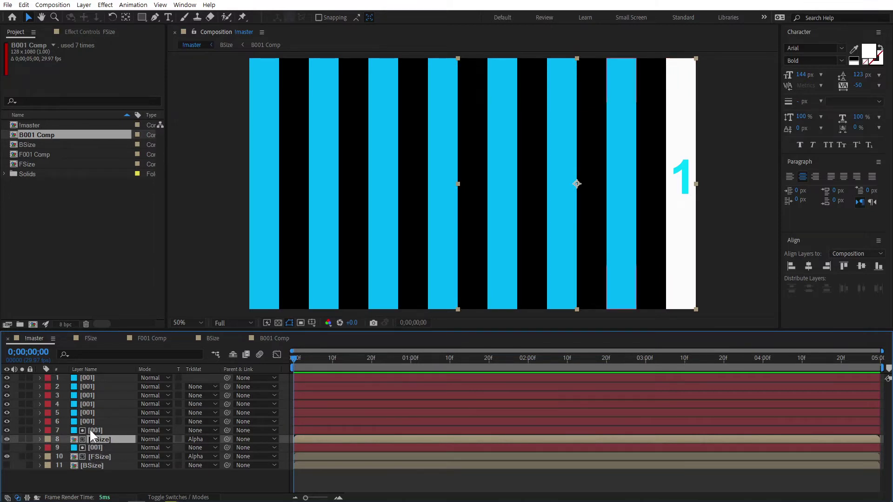
left_click(7, 431)
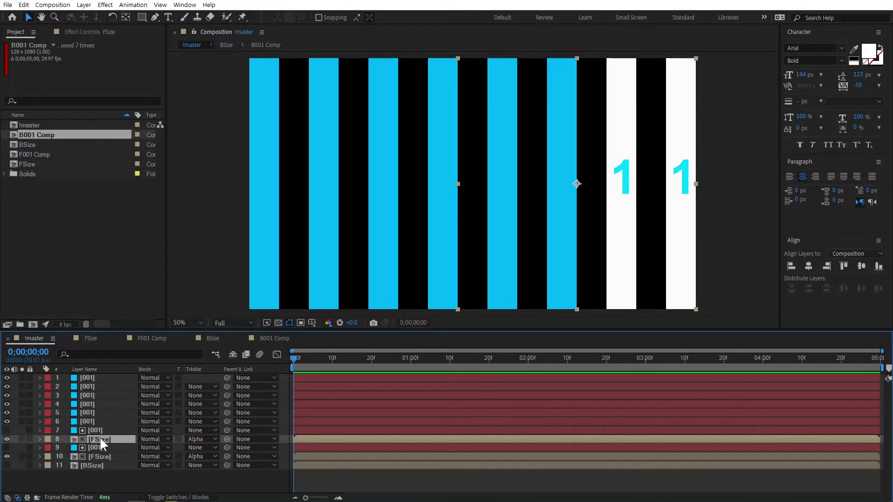
Shift the duplicated FSize layer 128 px left to an X position of 1280.
key("p")
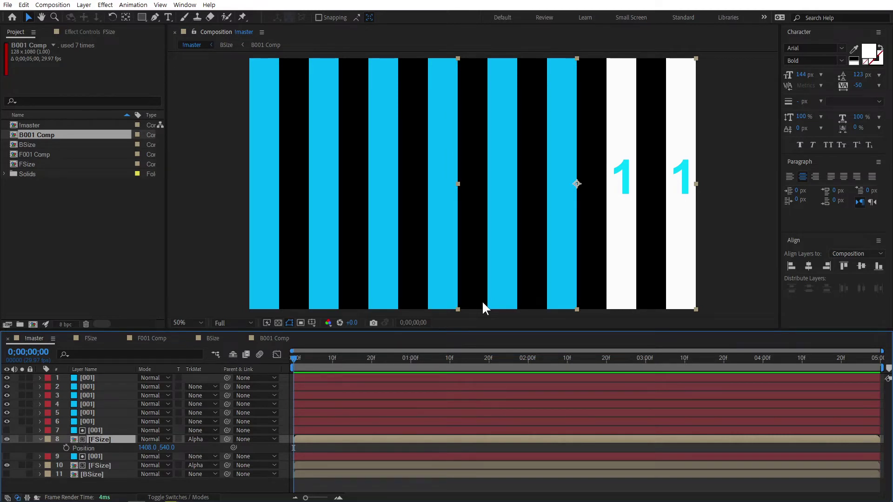
left_click(154, 448)
left_click(155, 448)
type("-128")
key("Return")
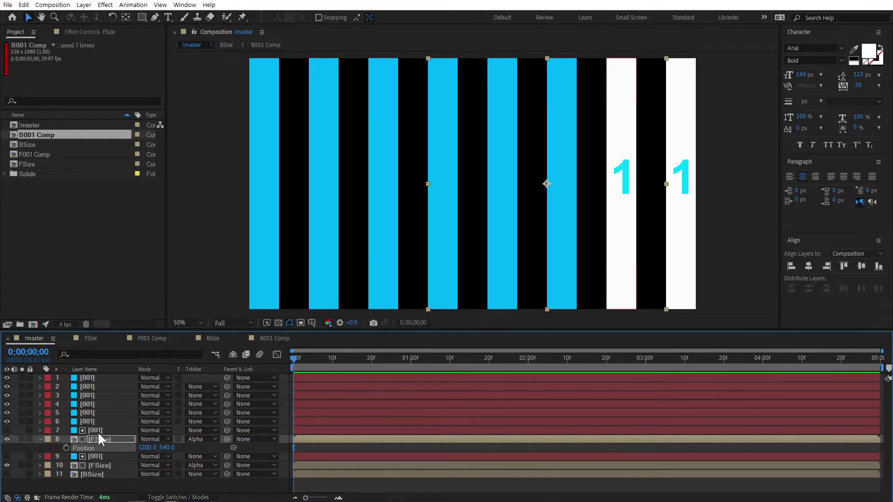
Add another FSize copy matted by the third 001 solid from the right, hiding that solid, and set the copy's X position to 1152.
key("ctrl+d")
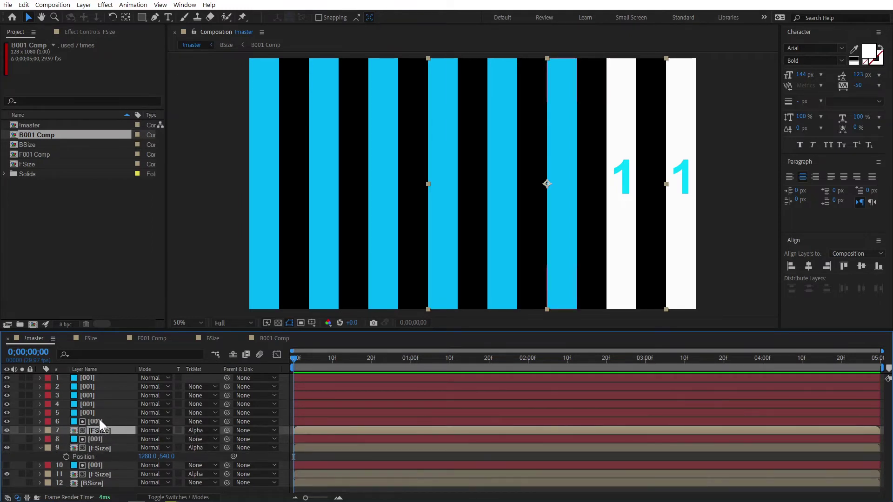
left_click(6, 422)
key("p")
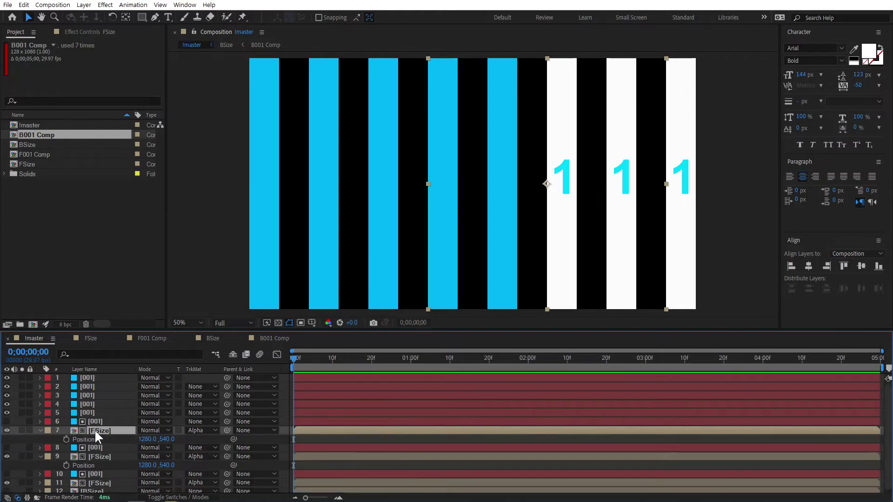
left_click(150, 441)
type("1152")
key("Return")
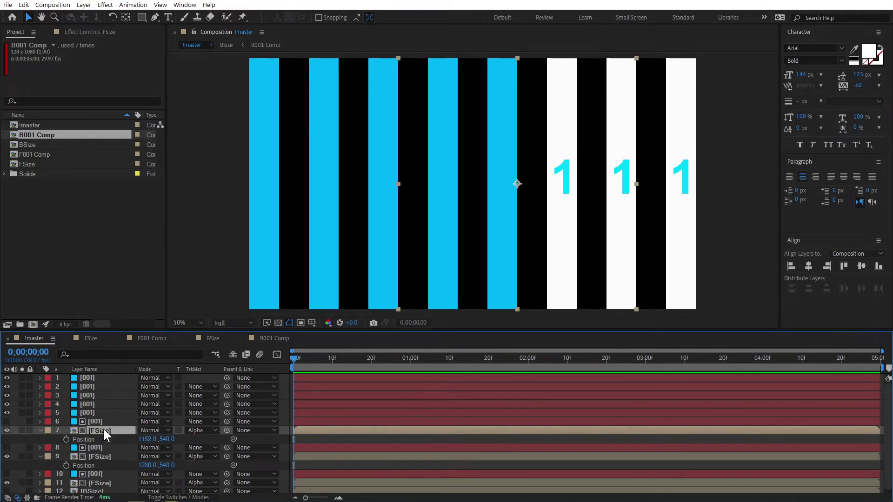
Duplicate FSize beneath the fourth 001 solid from the right, hide that solid, and set the copy's X position to 1024.
key("ctrl+d")
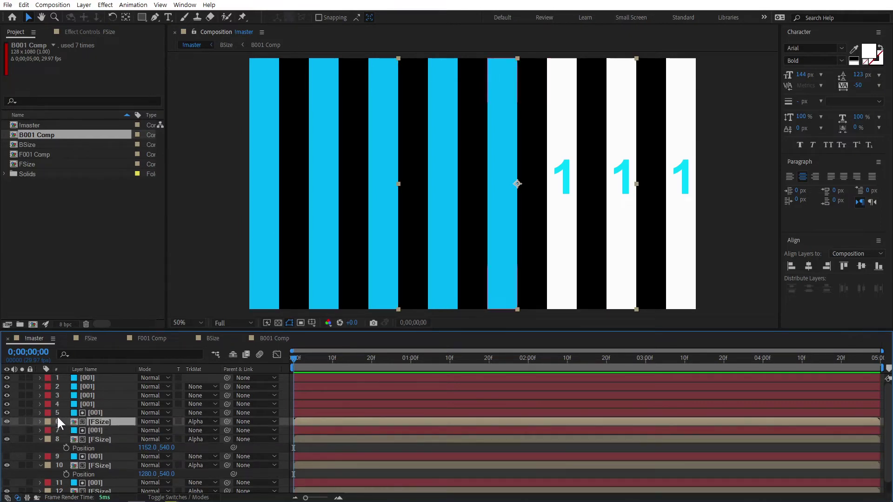
left_click(6, 413)
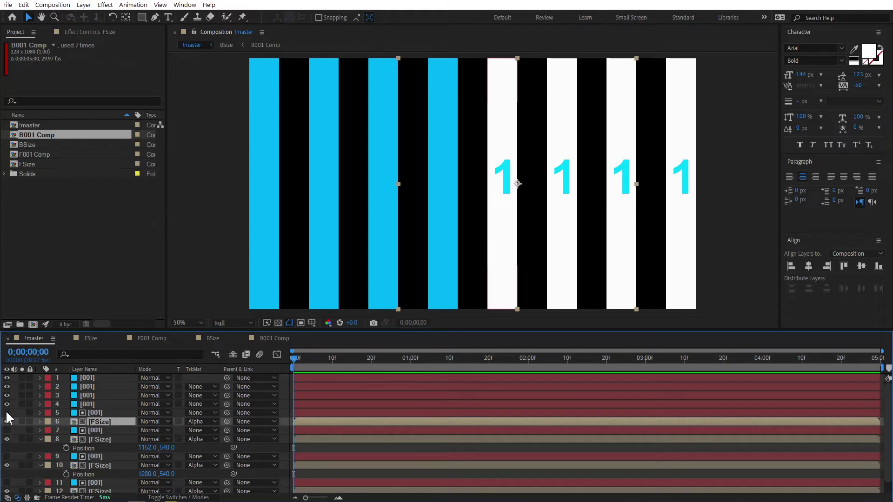
key("p")
left_click(149, 430)
key("Right")
type("-128")
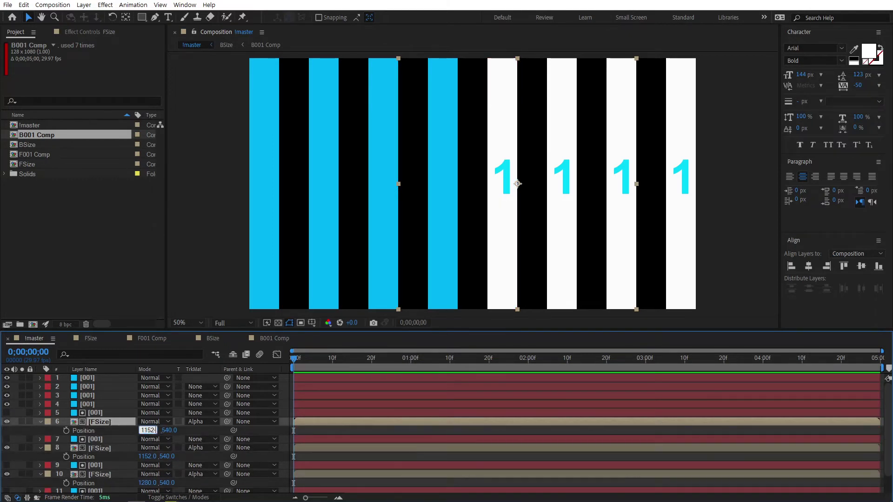
key("Return")
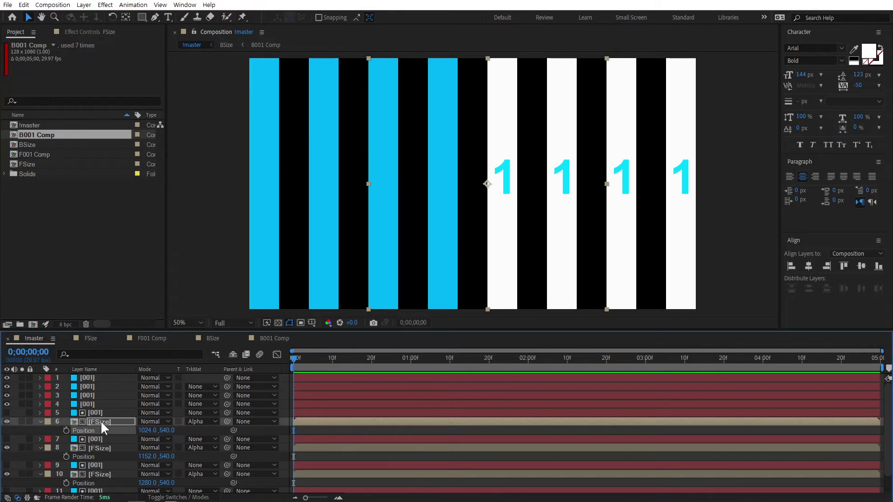
Add another FSize copy matted by the fifth 001 solid from the right, hiding that solid, and set the copy's X position to 896.
left_click(100, 420)
key("ctrl+d")
left_click(7, 405)
left_click(94, 413)
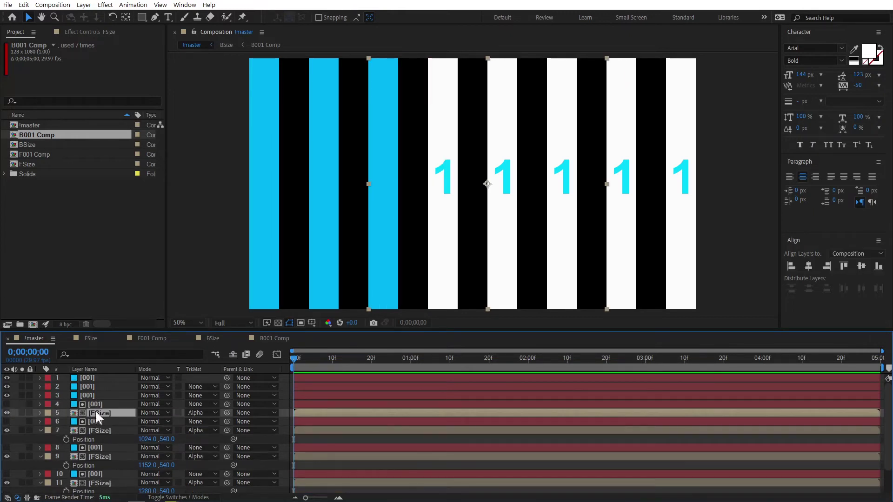
key("p")
left_click(149, 422)
key("Right")
type("-128")
key("Return")
Duplicate FSize for the sixth 001 column from the right and shift the copy 128 px left to an X position of 768.
key("ctrl+d")
key("p")
left_click(147, 413)
key("Right")
type("-128")
key("Return")
Place an FSize copy under the seventh 001 solid from the right, hide that solid, and set the copy's X position to 640.
key("ctrl+d")
key("p")
left_click(6, 387)
left_click(148, 405)
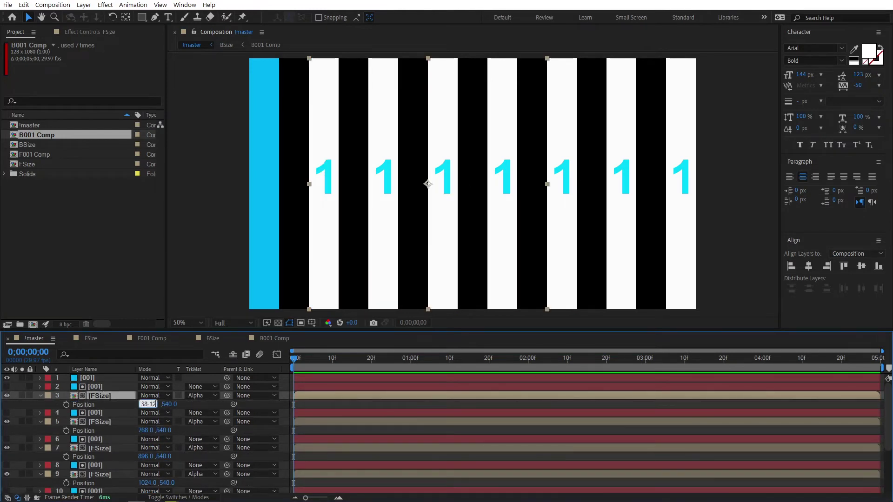
type("-128")
key("Return")
Add the last FSize copy under the leftmost 001 solid, hide that solid, and set the copy's X position to 512.
key("ctrl+d")
key("p")
left_click(6, 378)
left_click(148, 395)
type("-128")
key("Return")
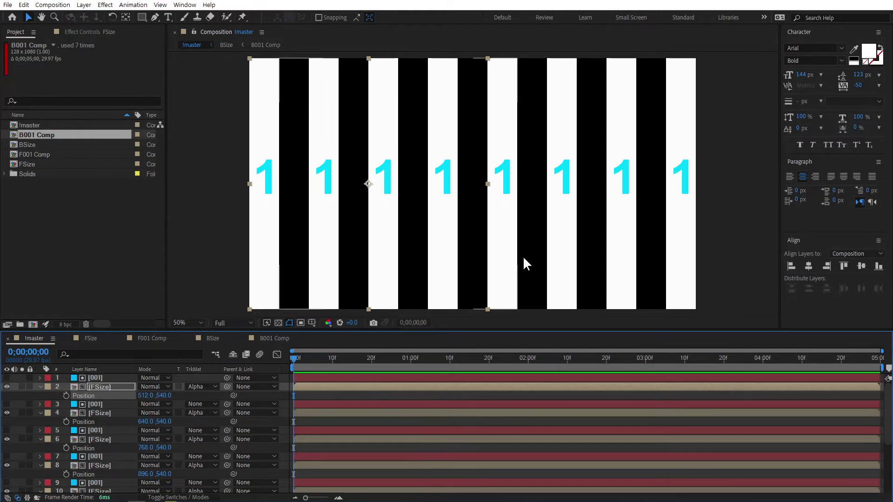
Replace the text 1 with 2 in the F001 Comp.
left_click(98, 386)
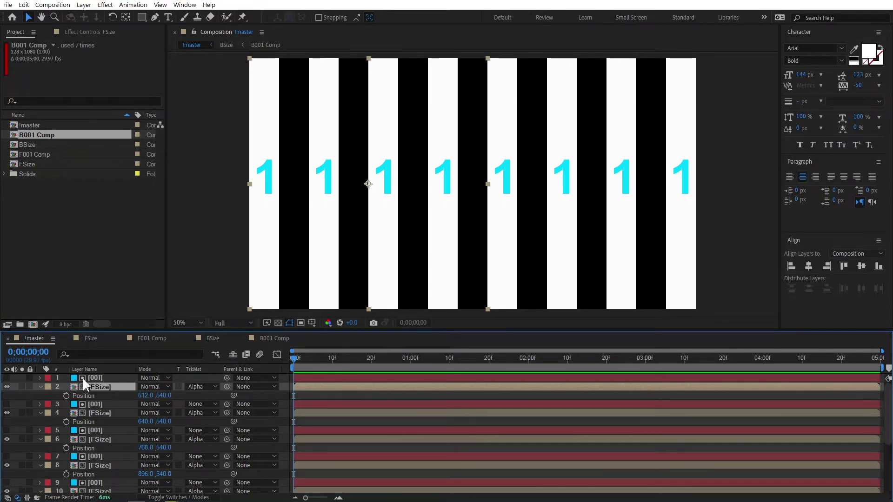
left_click(90, 338)
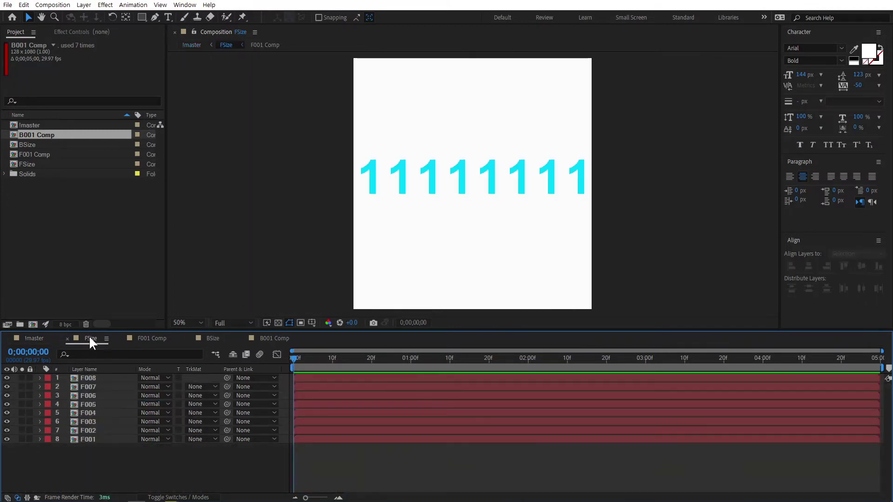
left_click(152, 338)
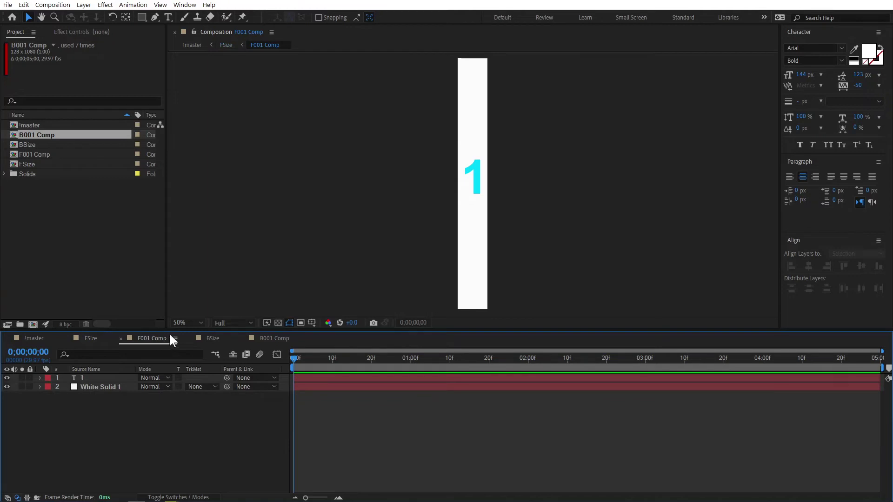
double_click(473, 182)
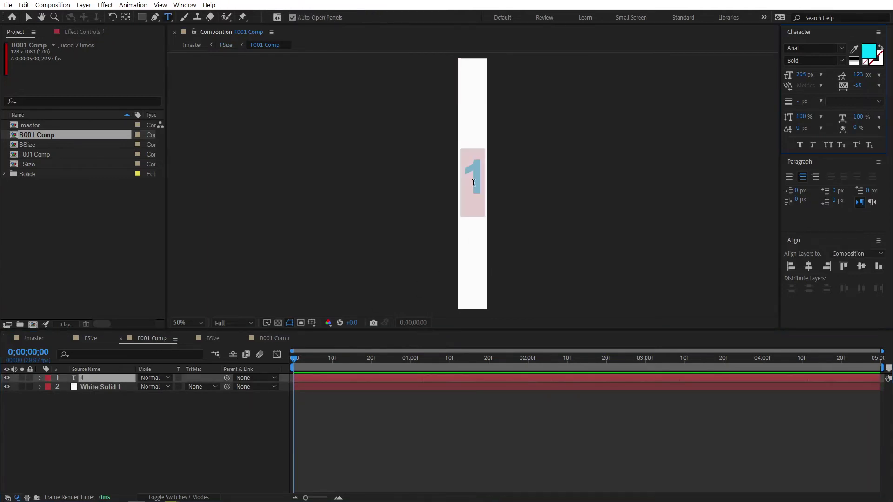
type("2")
left_click(239, 410)
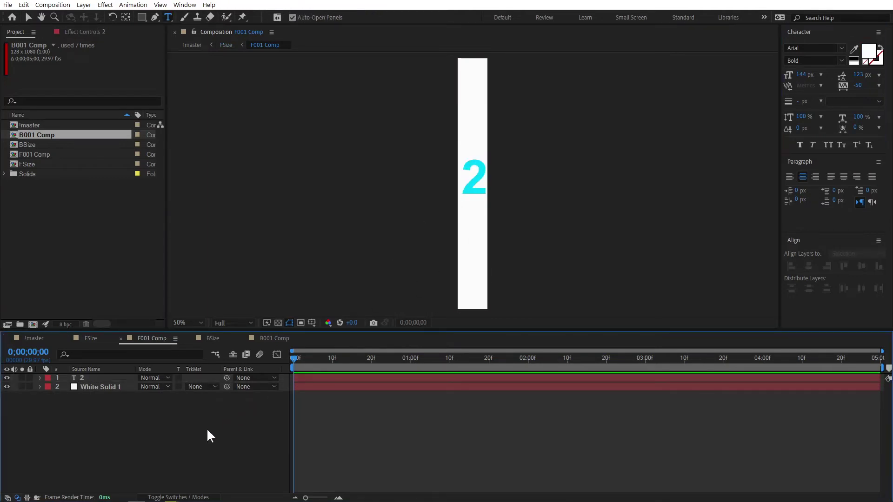
Return to the !master composition with the Selection tool and collapse the expanded Position properties of all layers.
left_click(32, 340)
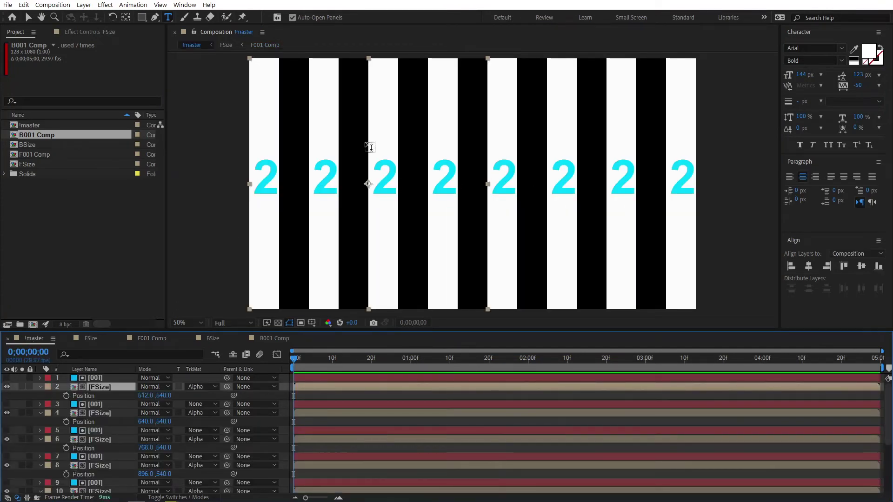
left_click(29, 17)
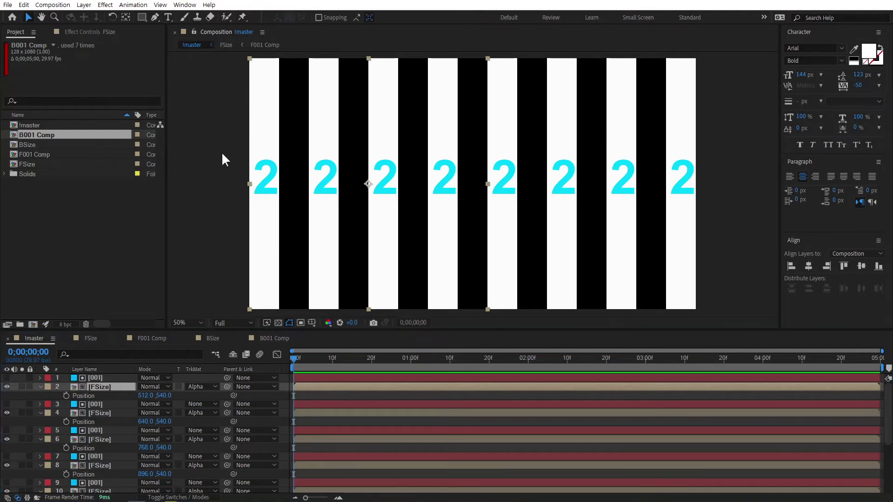
left_click(152, 338)
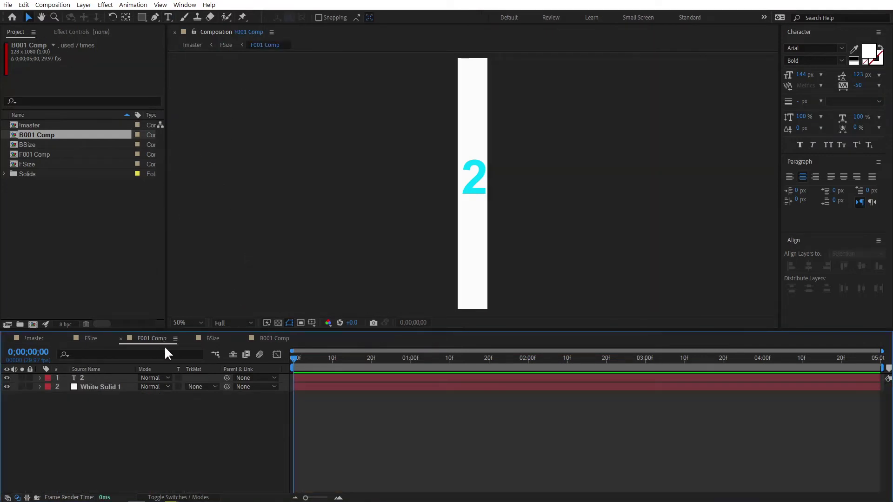
left_click(44, 339)
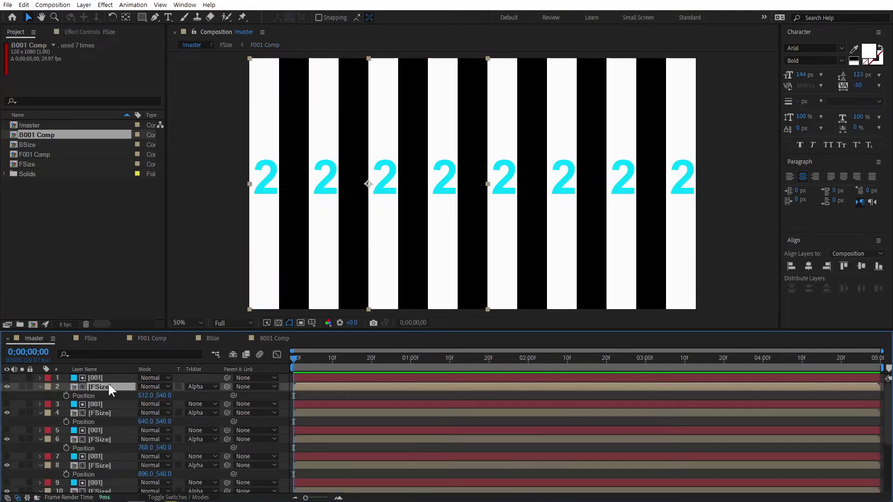
left_click(25, 393)
key("ctrl+grave")
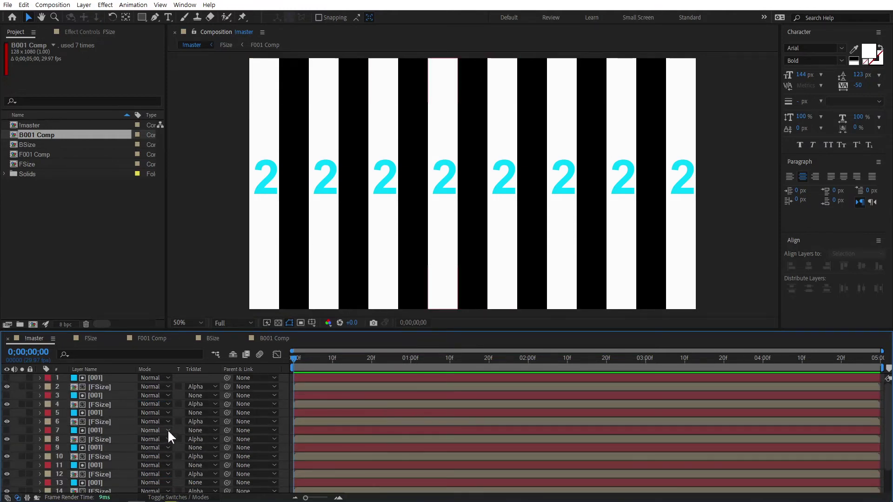
Bring the BSize layer to the front of the !master layer stack and make it visible.
scroll(169, 433, "down", 2)
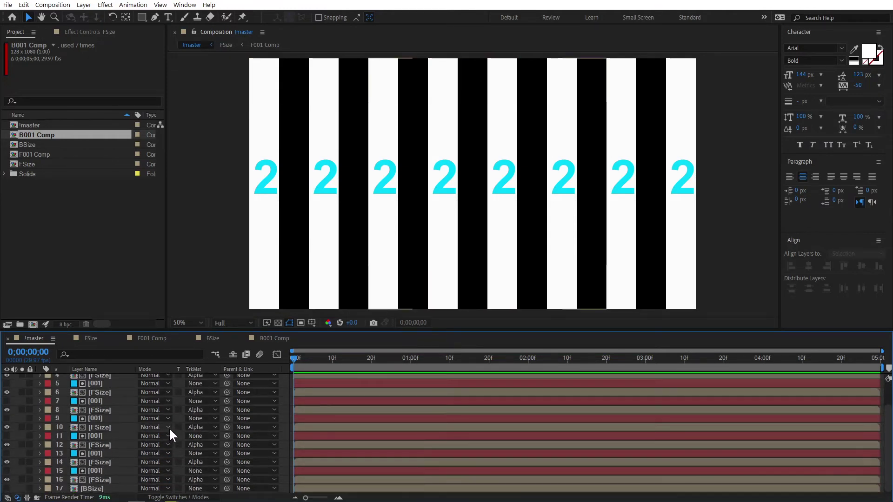
left_click(104, 489)
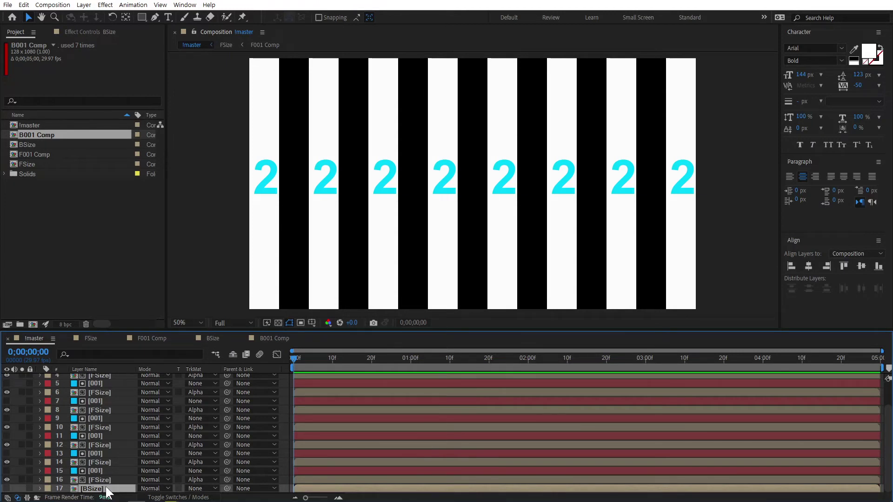
key("ctrl+shift+bracketright")
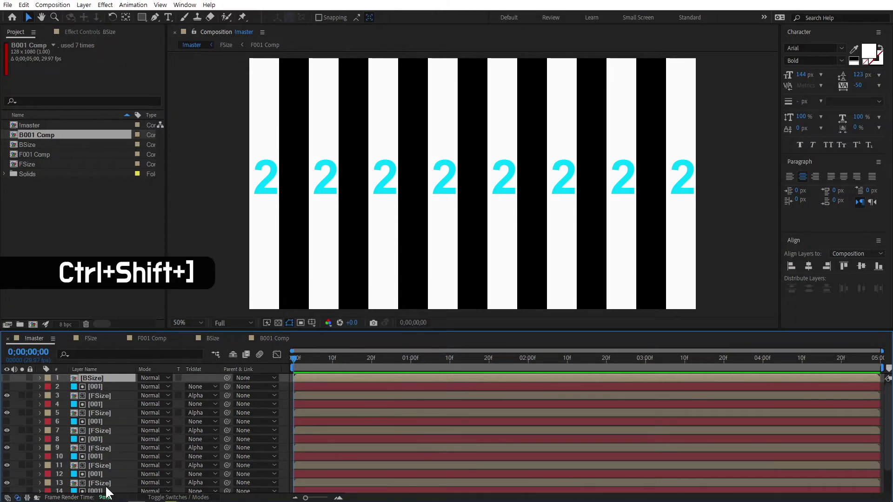
left_click(6, 378)
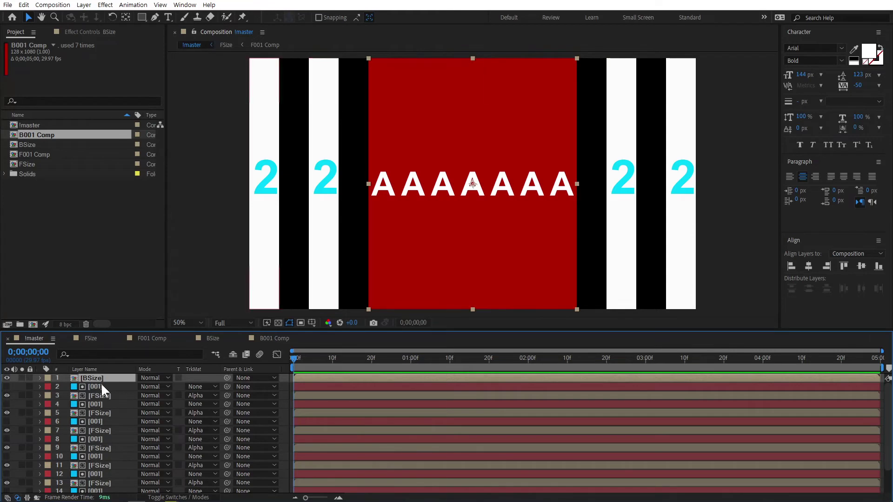
key("F2")
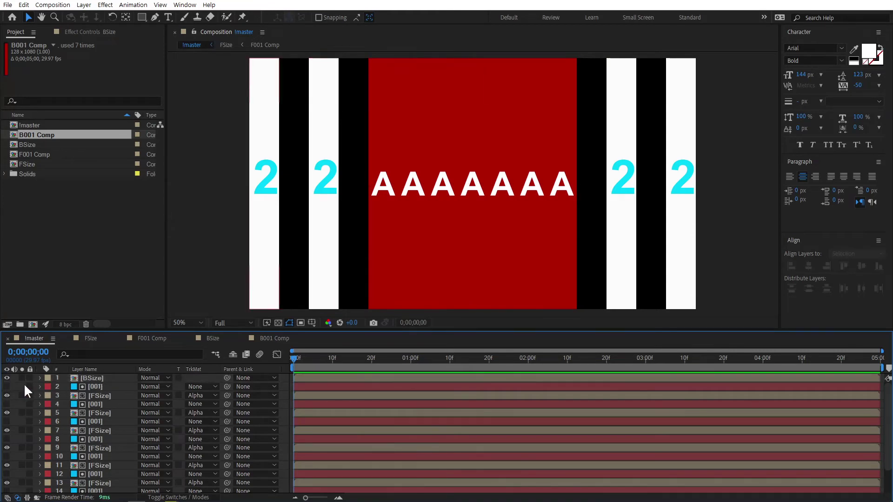
Create an orange (F28800) solid named 002, 128 px wide and 1080 px high, in !master.
right_click(24, 383)
mouse_move(51, 389)
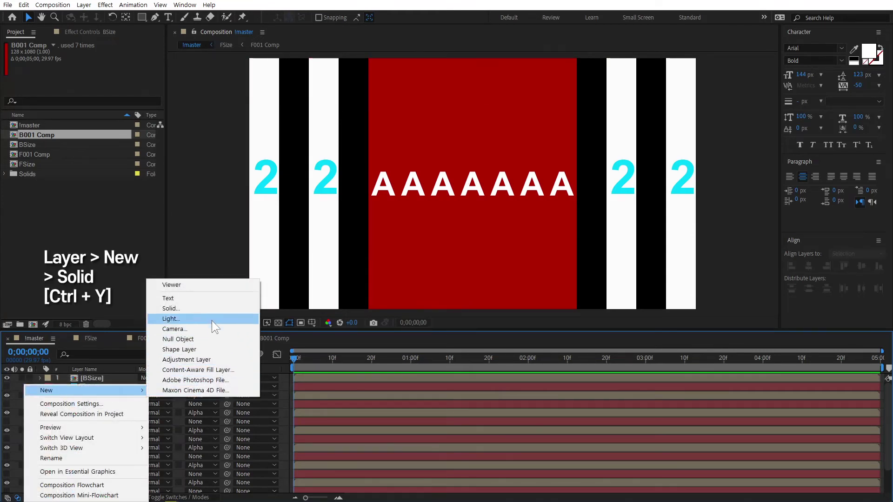
left_click(215, 309)
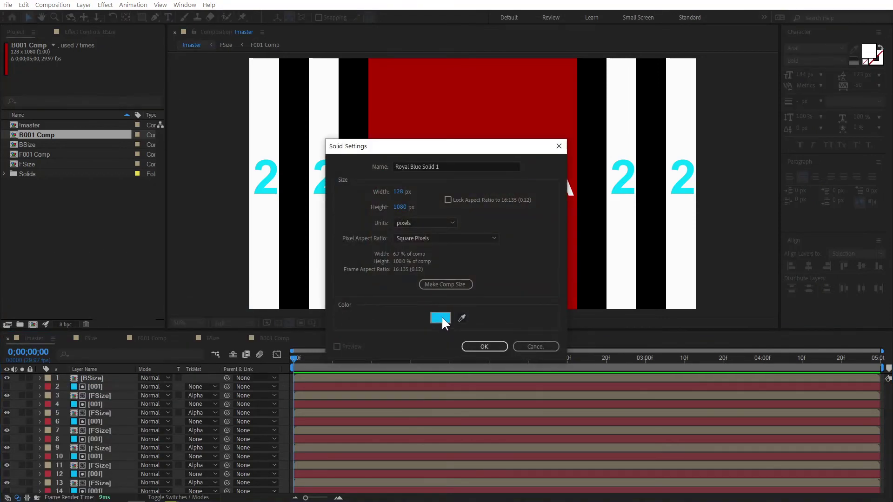
left_click(442, 318)
left_click(161, 315)
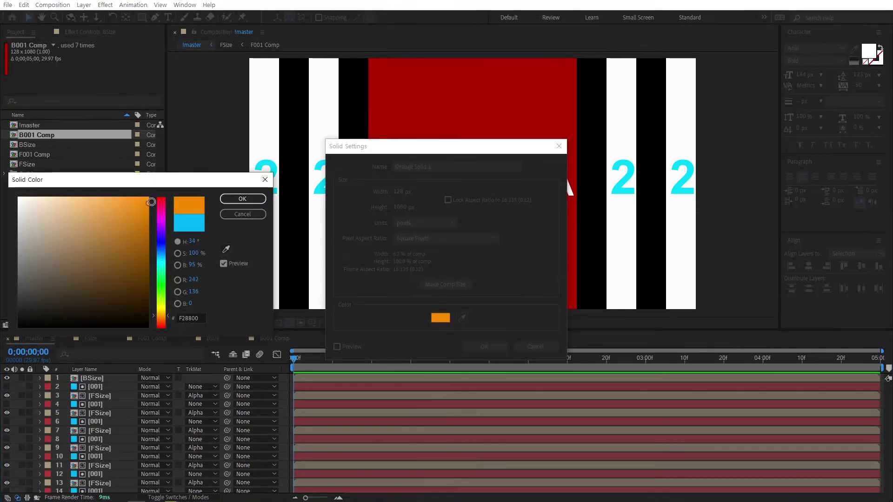
left_click(242, 199)
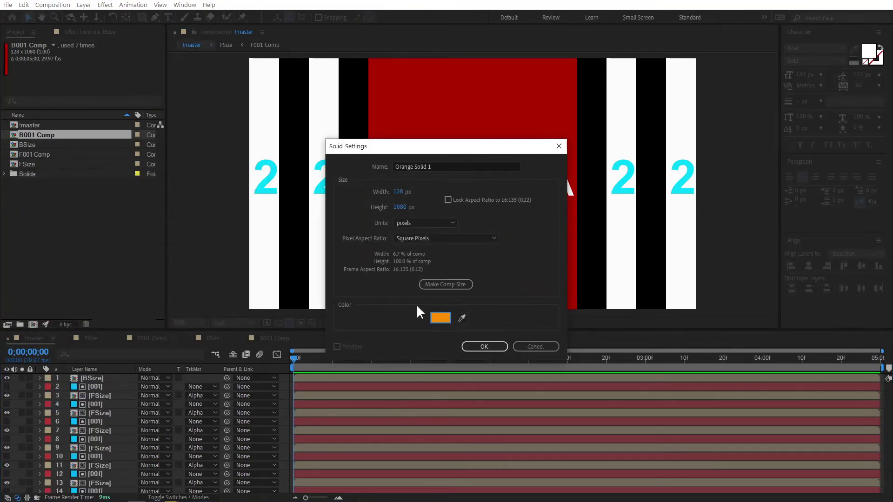
left_click(440, 169)
type("002")
left_click(526, 271)
left_click(485, 346)
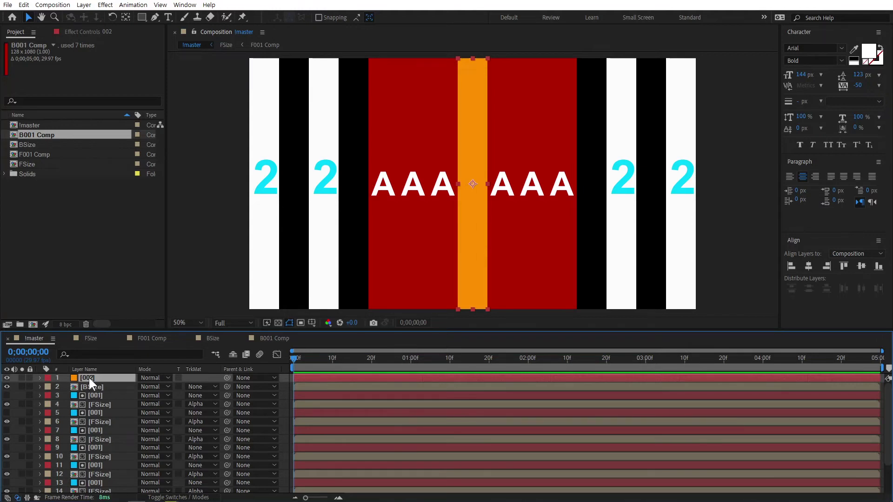
Duplicate the 002 solid six times to make seven column solids.
key("ctrl+d")
key("ctrl+d")
key("ctrl+d")
key("ctrl+d")
key("ctrl+d")
key("ctrl+d")
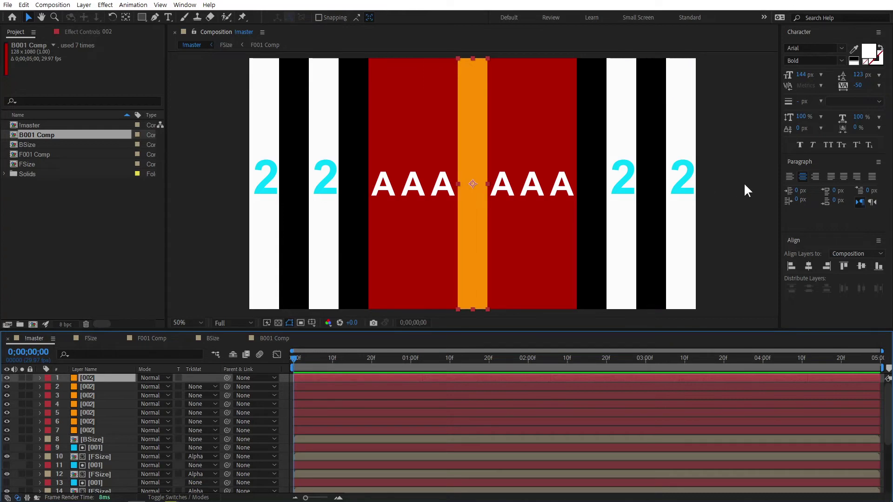
Align the lowest 002 solid to the composition's right edge, then move it 128 px left to an X position of 1728.
left_click(95, 431)
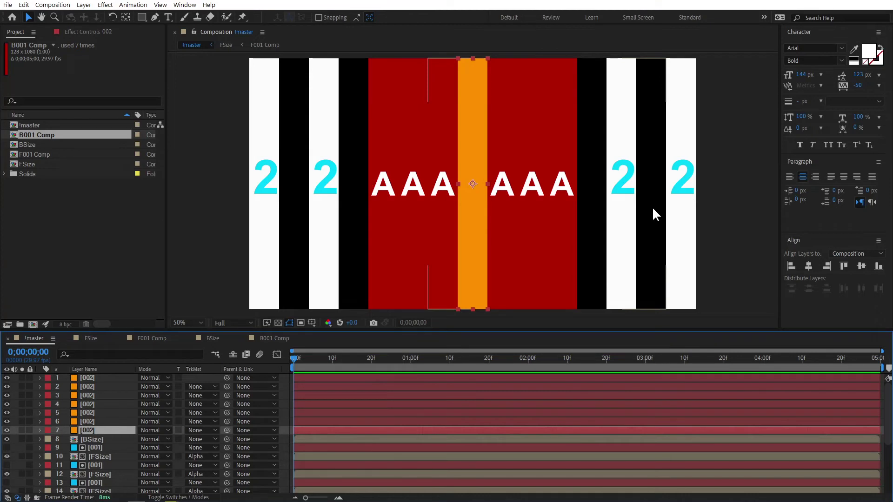
left_click(827, 266)
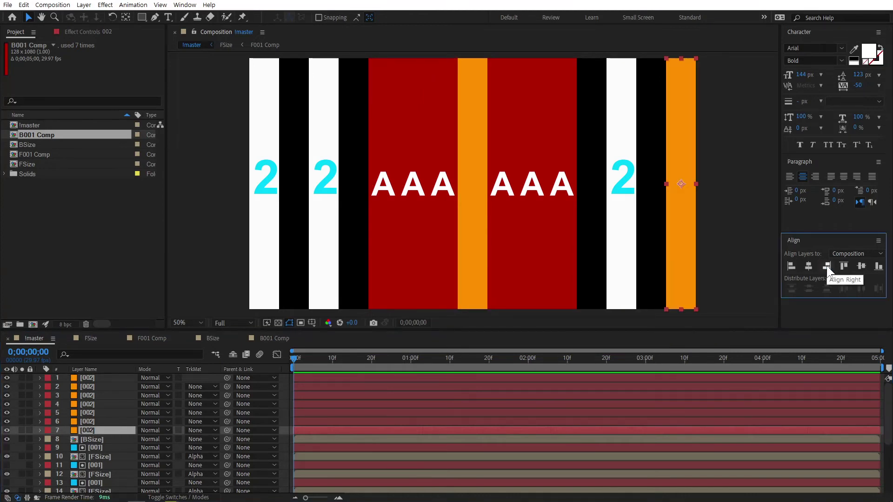
left_click(88, 432)
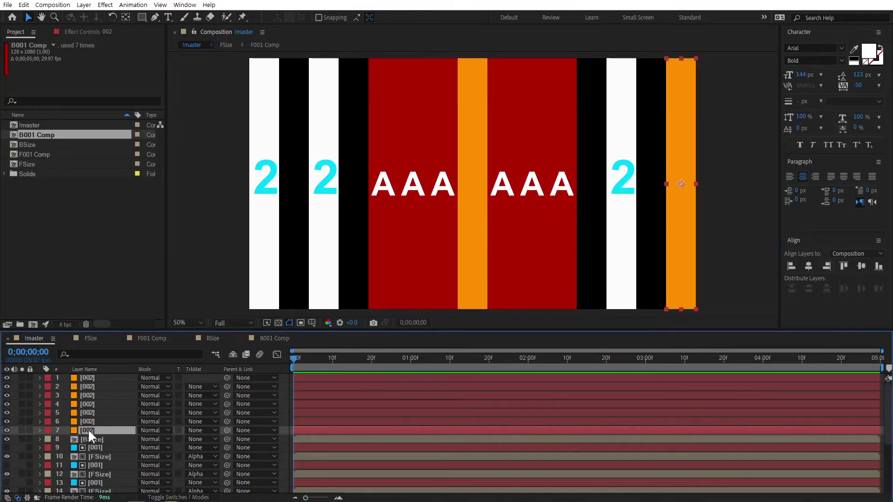
key("p")
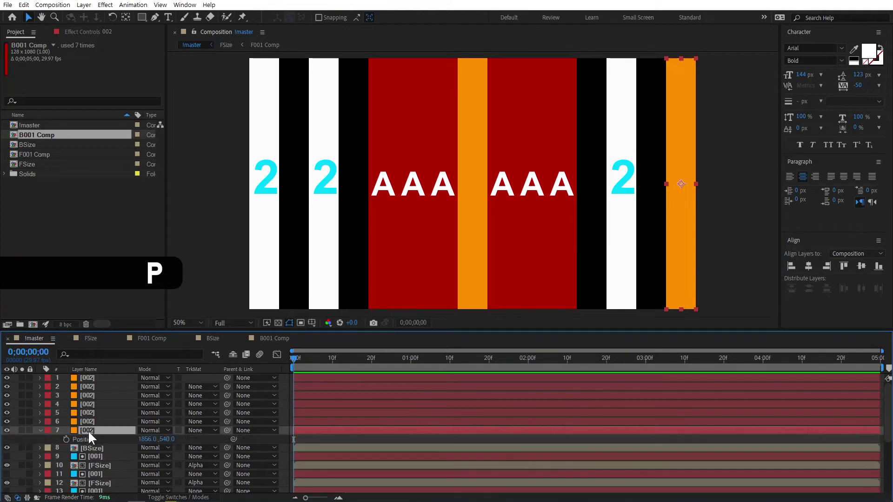
left_click(158, 441)
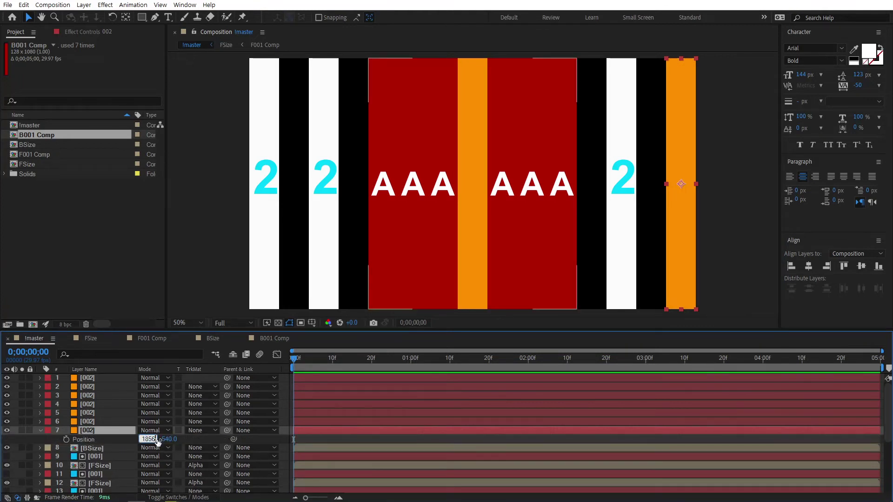
type("1728")
key("Return")
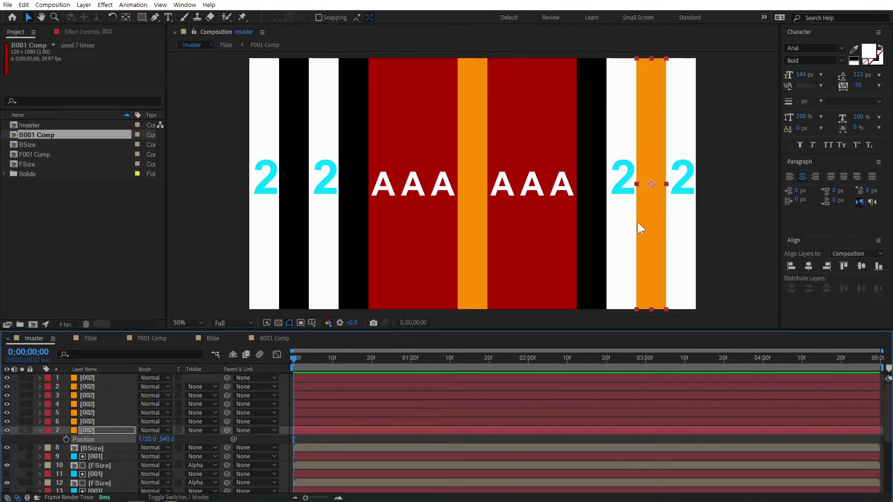
Align the topmost 002 solid to the composition's left edge, then move it right to an X position of 192.
left_click(97, 378)
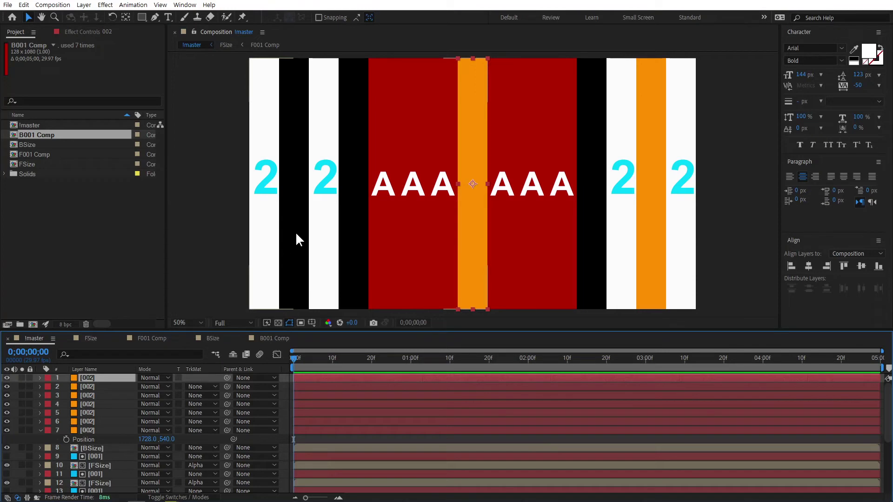
key("p")
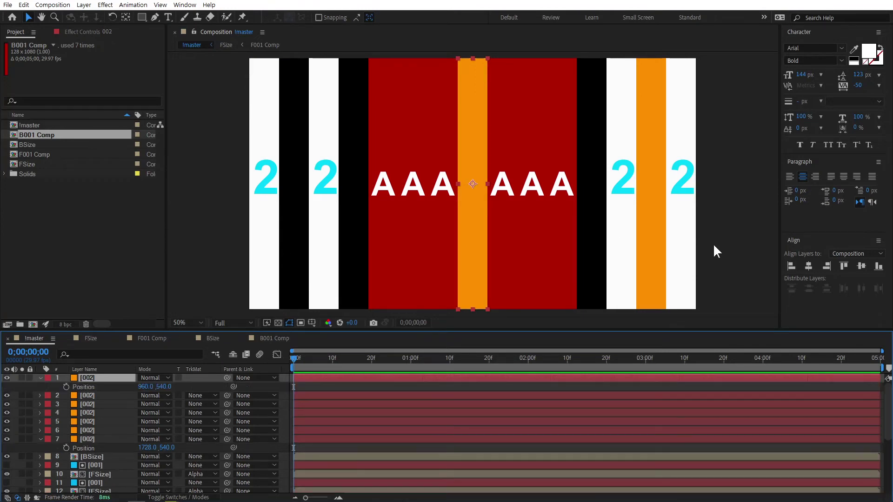
left_click(789, 265)
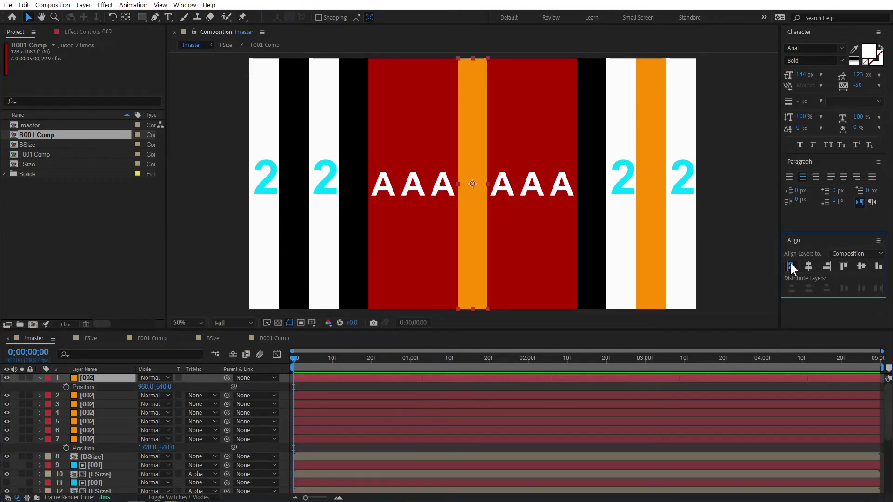
left_click(147, 388)
type("192")
key("Return")
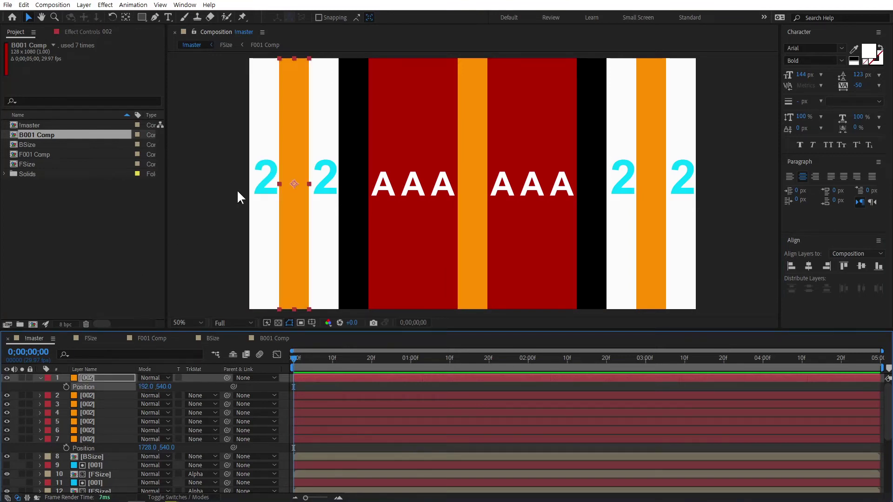
Distribute all seven 002 solids evenly by their horizontal centers between the outermost two.
left_click(102, 437, "shift")
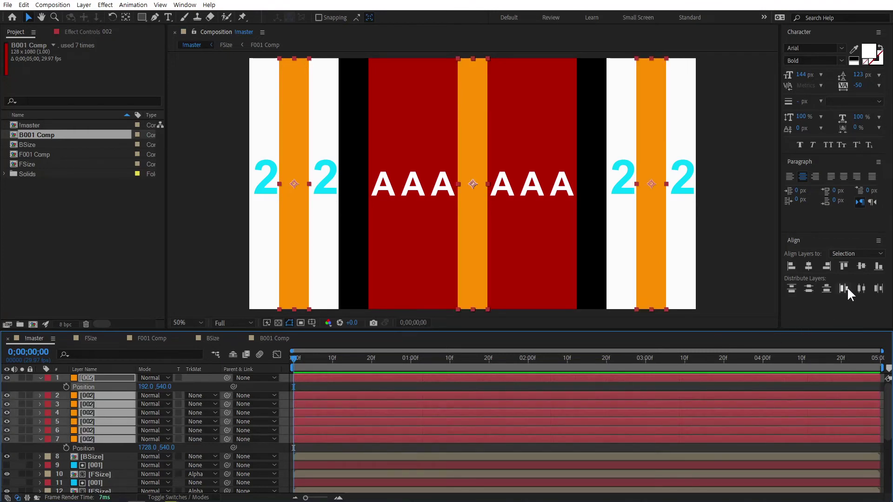
left_click(861, 288)
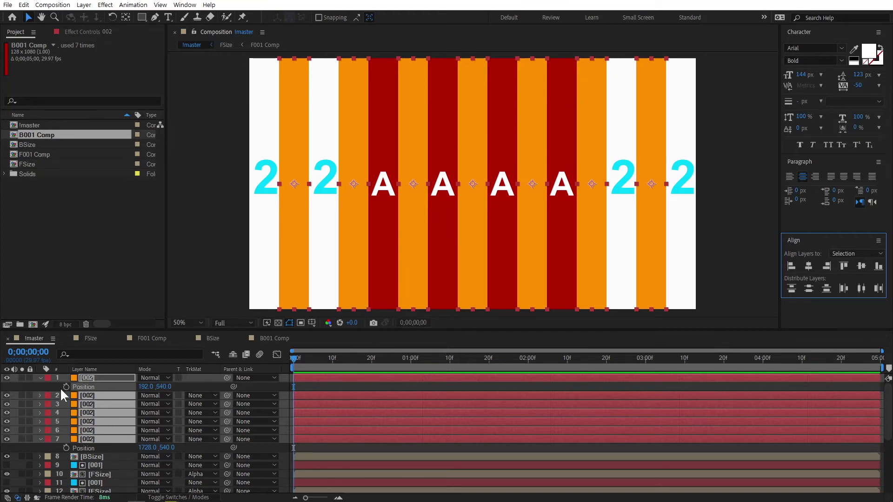
left_click(37, 377)
Right-align the BSize layer, shift it left to an X position of 1344, and apply an Alpha Matte from the 002 solid above it.
left_click(96, 440)
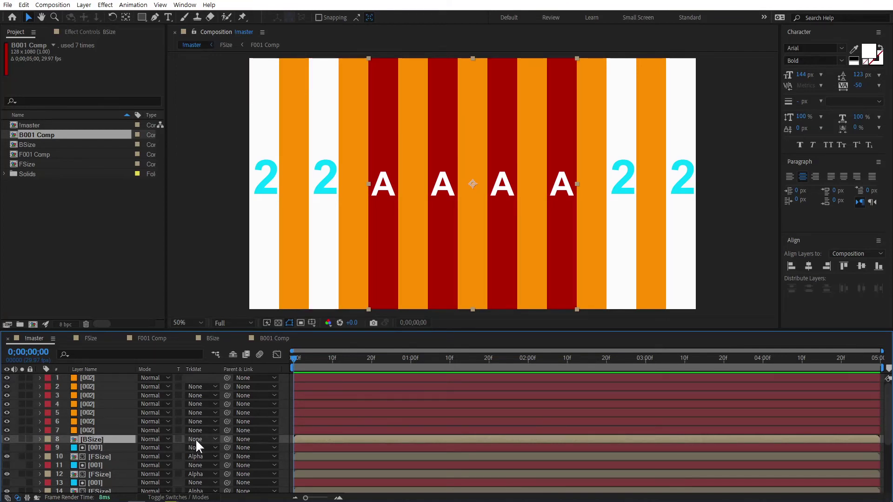
left_click(89, 430)
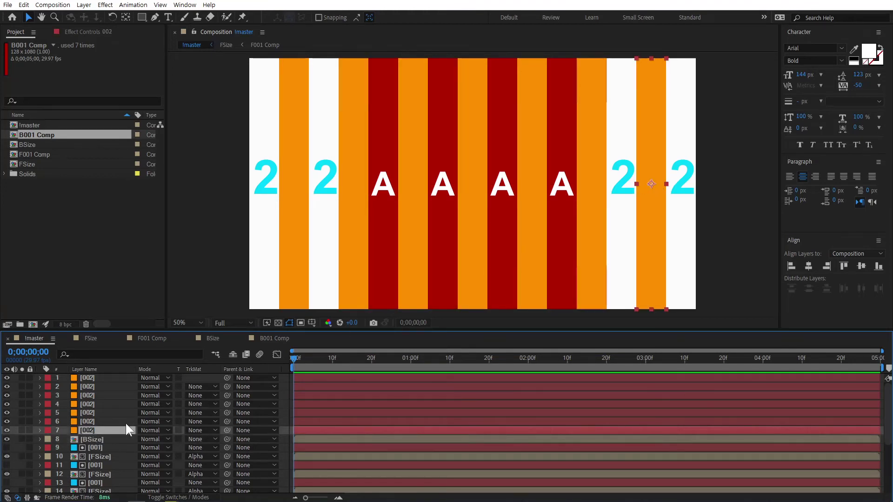
left_click(92, 440)
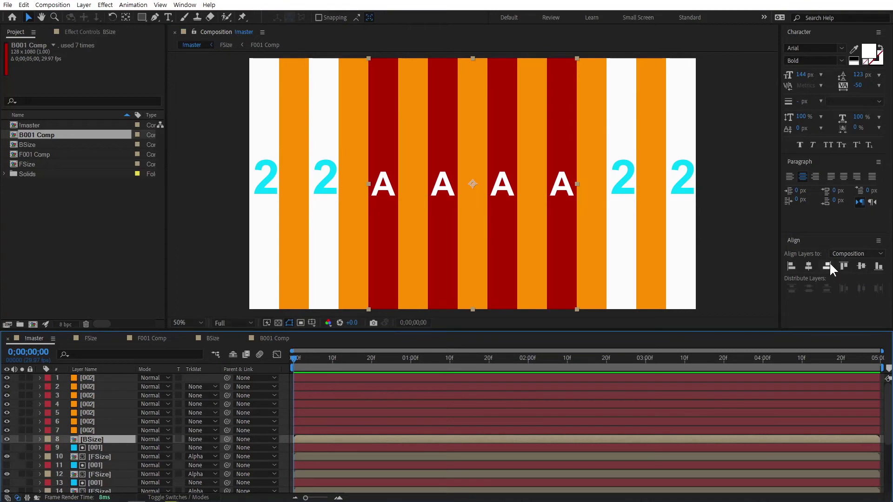
left_click(828, 265)
left_click(92, 440)
key("p")
left_click(148, 448)
type("1344")
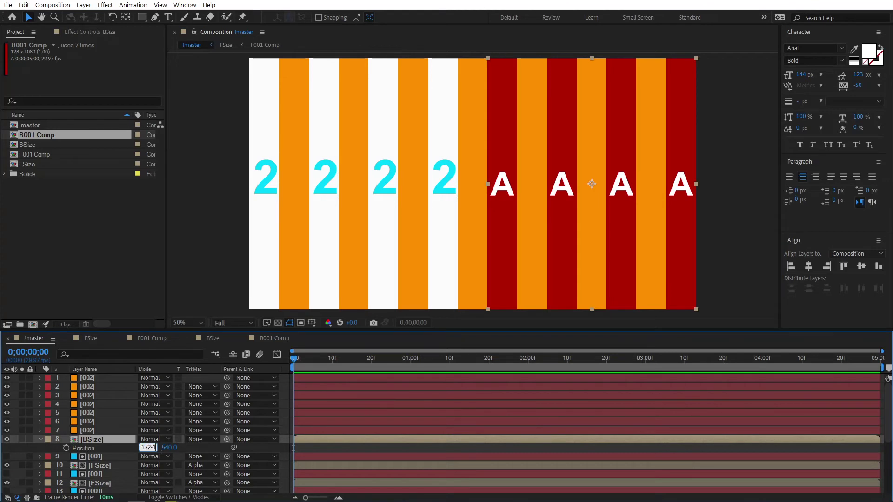
key("Return")
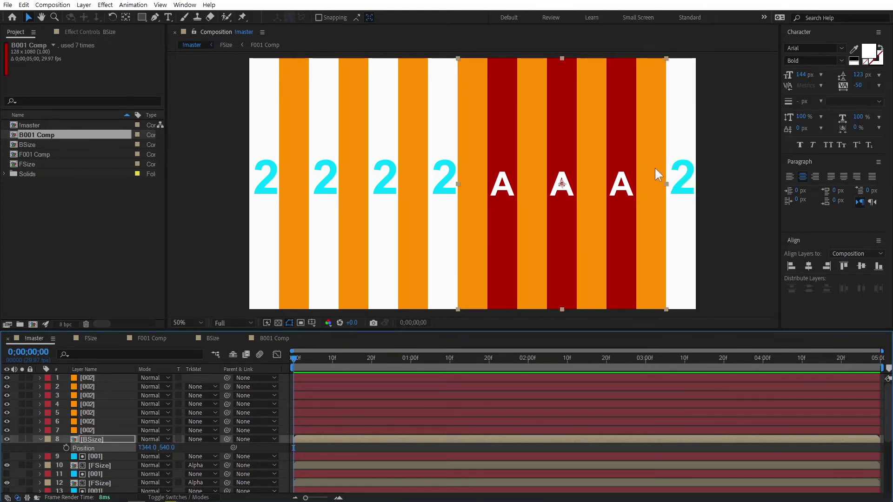
left_click(196, 439)
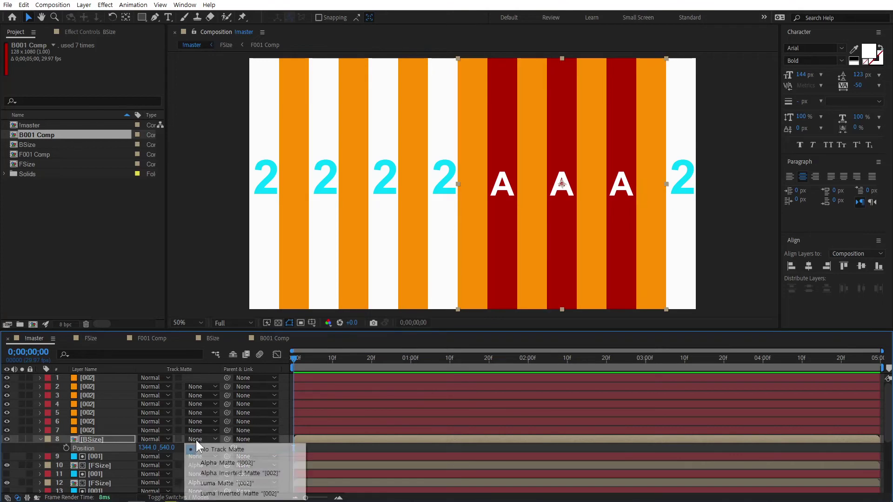
left_click(214, 458)
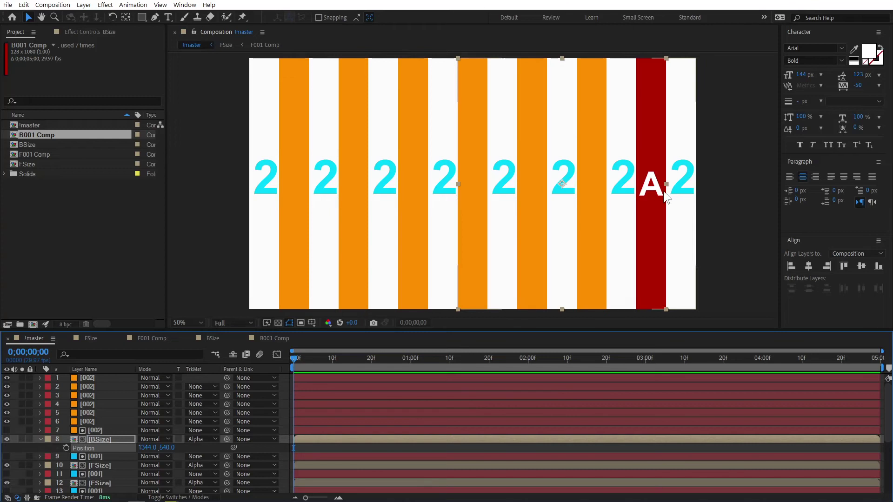
Duplicate the matted BSize layer for the next 002 column, hide that column's solid, and move the copy 128 px left to X 1216.
left_click(102, 439)
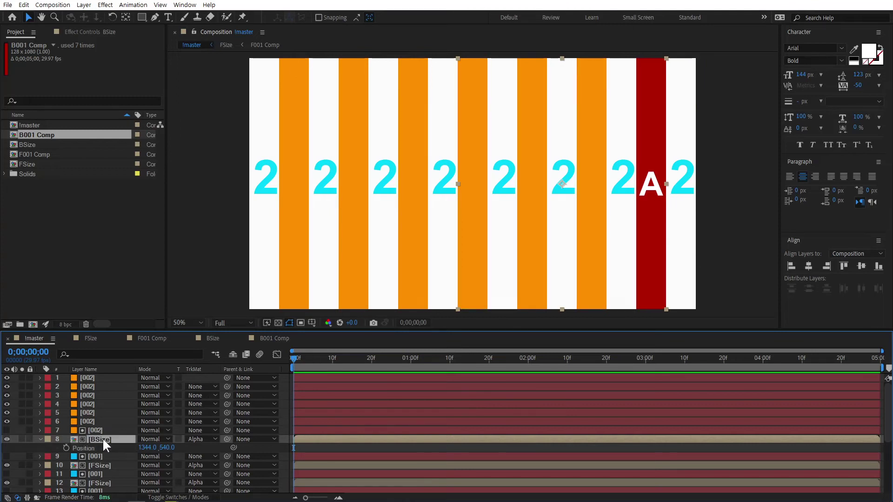
key("ctrl+d")
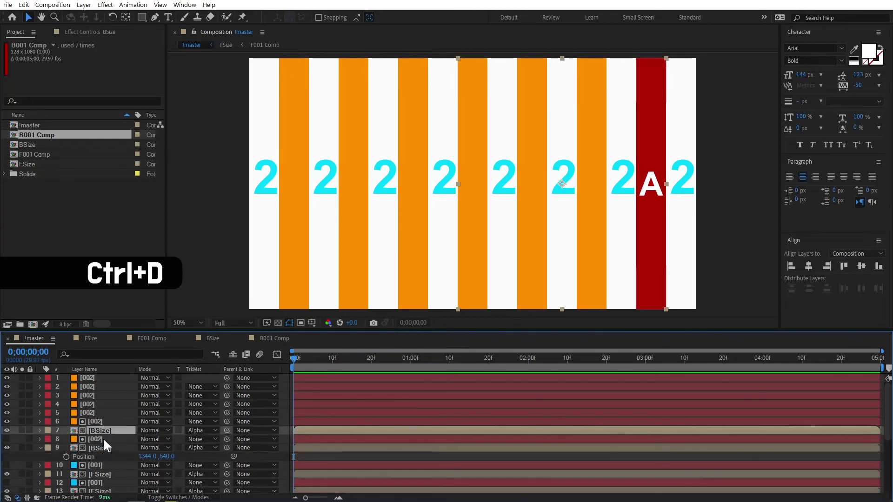
left_click(7, 422)
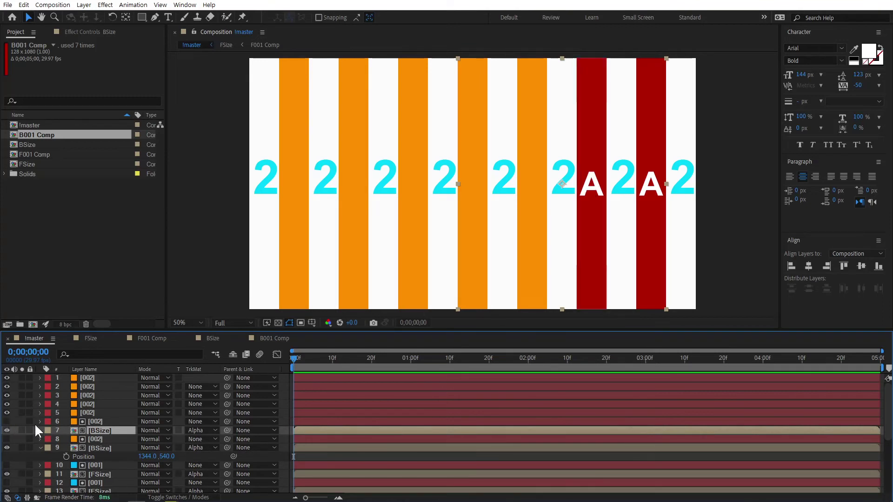
key("p")
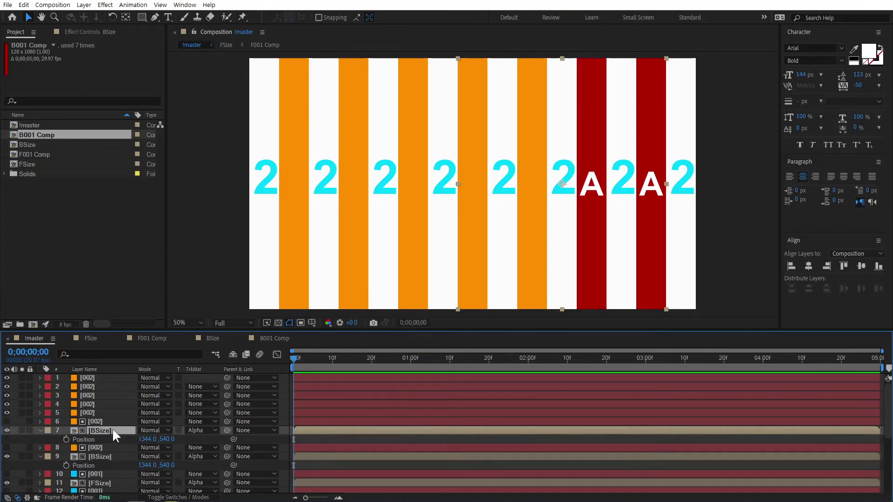
left_click(153, 440)
key("Right")
type("-128")
key("Return")
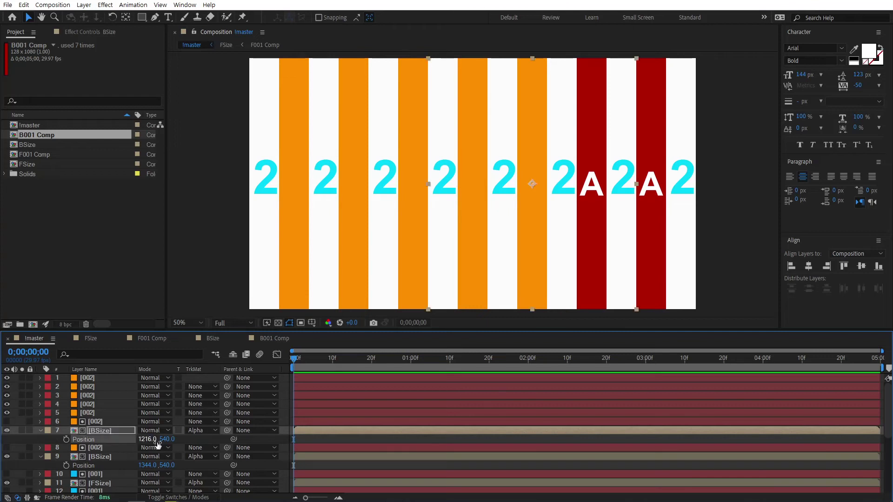
Duplicate the BSize layer at X 1216, hide the 002 solid directly above the copy, and move the copy 128 px left to X 1088.
left_click(91, 428)
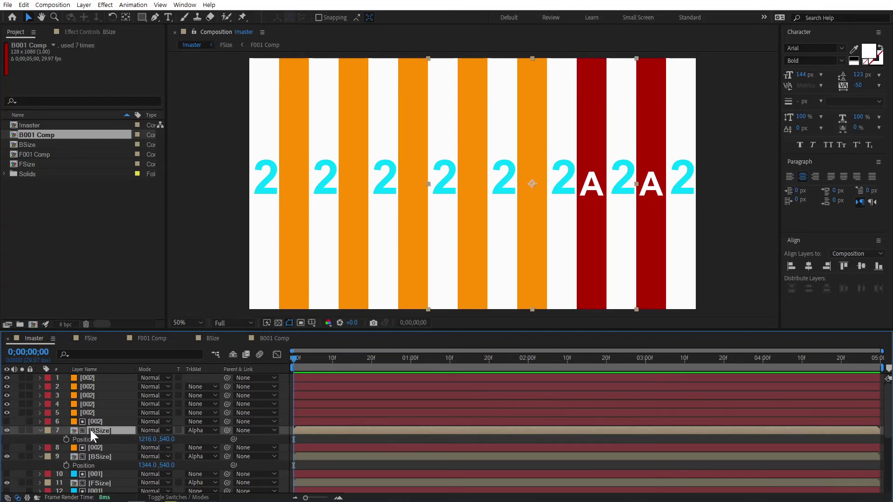
key("ctrl+d")
left_click(7, 413)
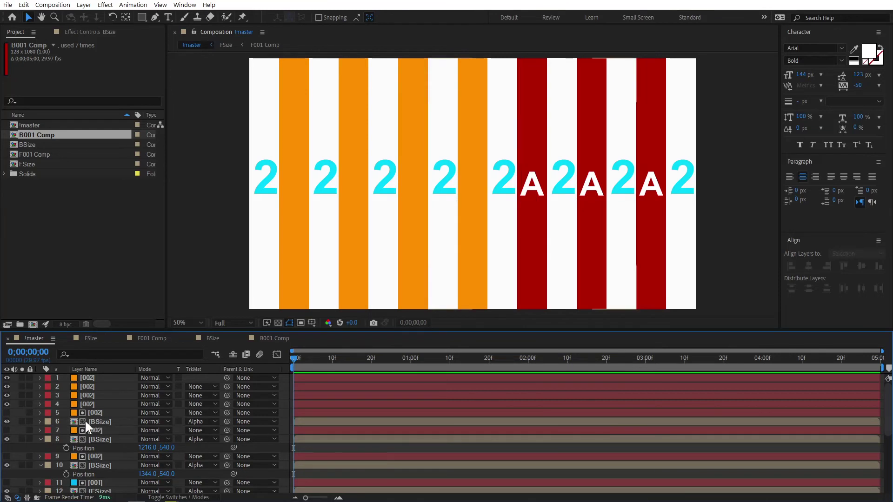
left_click(86, 422)
key("p")
left_click(154, 430)
key("Right")
type("-128")
key("Return")
Duplicate the BSize layer at X 1088, hide the 002 solid directly above the copy, and move the copy 128 px left to X 960.
left_click(103, 422)
key("ctrl+d")
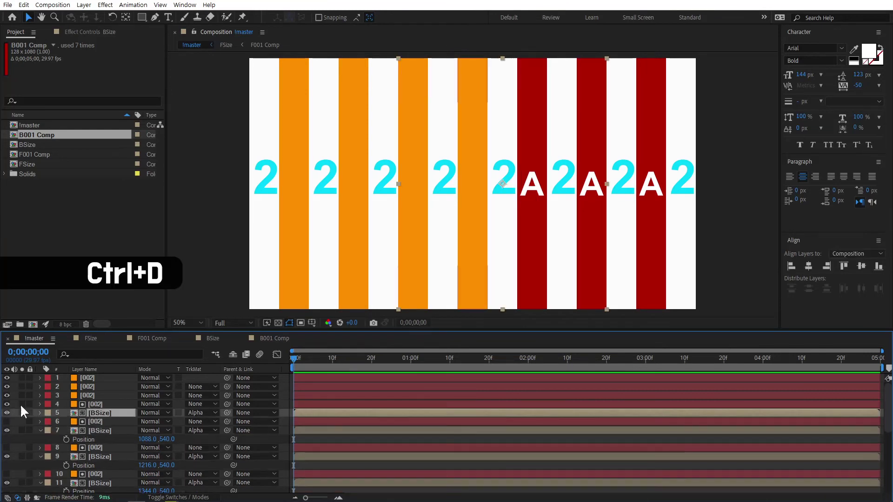
left_click(7, 404)
left_click(147, 422)
type("-128")
key("Return")
Duplicate the BSize layer at X 960, hide the 002 solid directly above the copy, and move the copy 128 px left to X 832.
left_click(104, 413)
key("ctrl+d")
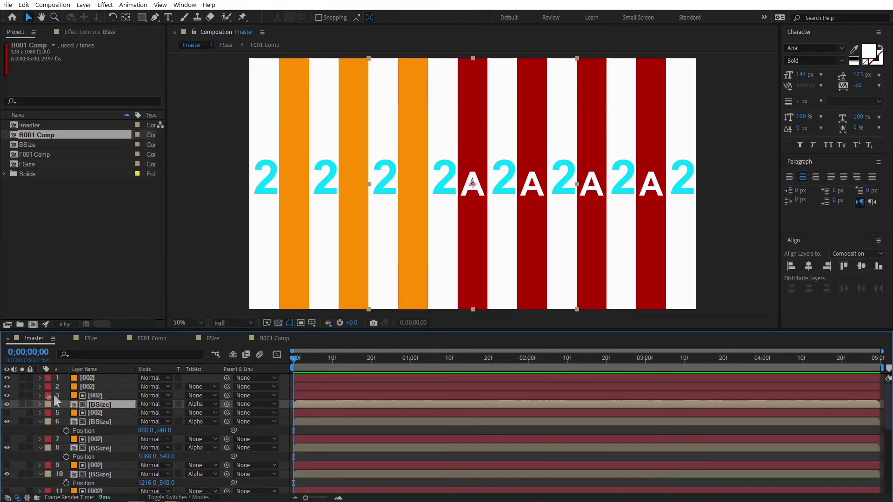
left_click(7, 395)
key("p")
left_click(149, 413)
key("Right")
type("-128")
key("Return")
Duplicate the BSize layer at X 832, hide the 002 solid directly above the copy, and move the copy 128 px left to X 704.
left_click(93, 403)
key("ctrl+d")
left_click(7, 386)
key("p")
left_click(145, 404)
key("Right")
type("-128")
key("Return")
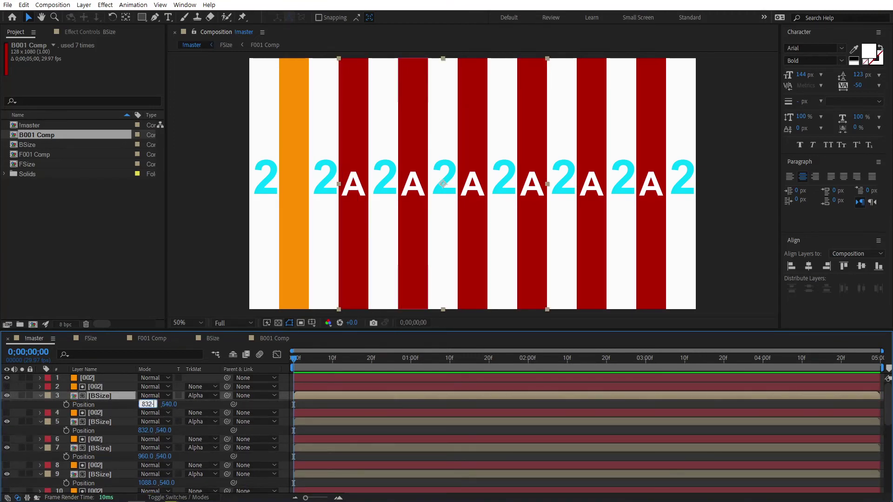
Duplicate the BSize layer at X 704, hide the topmost 002 solid, and move the copy 128 px left to X 576.
left_click(103, 395)
key("ctrl+d")
key("p")
left_click(7, 378)
left_click(145, 395)
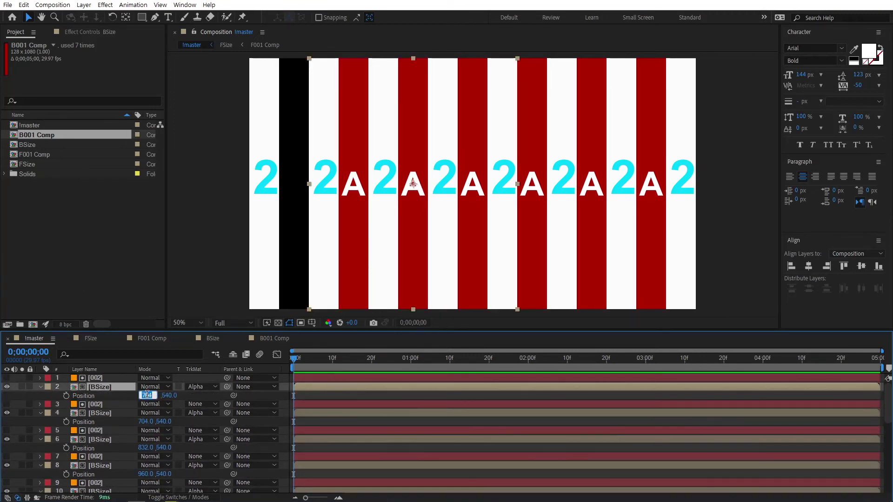
key("Right")
type("-128")
key("Return")
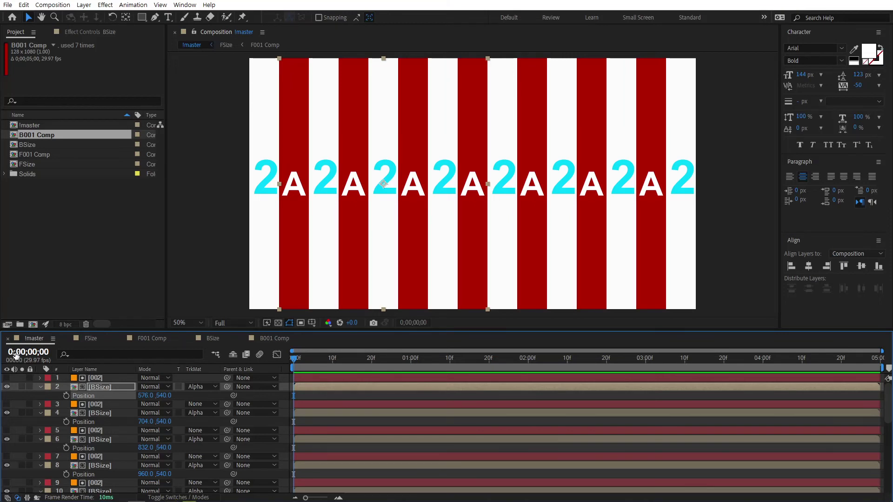
Import the sky.mov footage into the project.
left_click_drag(25, 194, 54, 247)
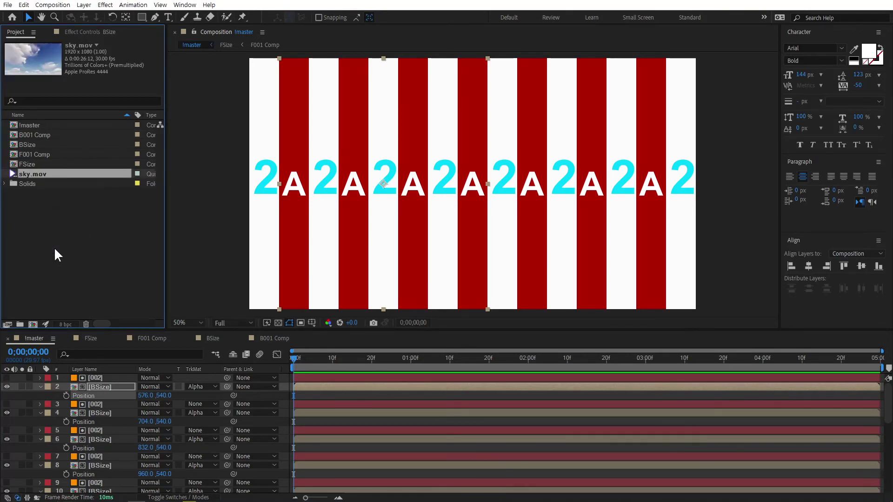
left_click(70, 247)
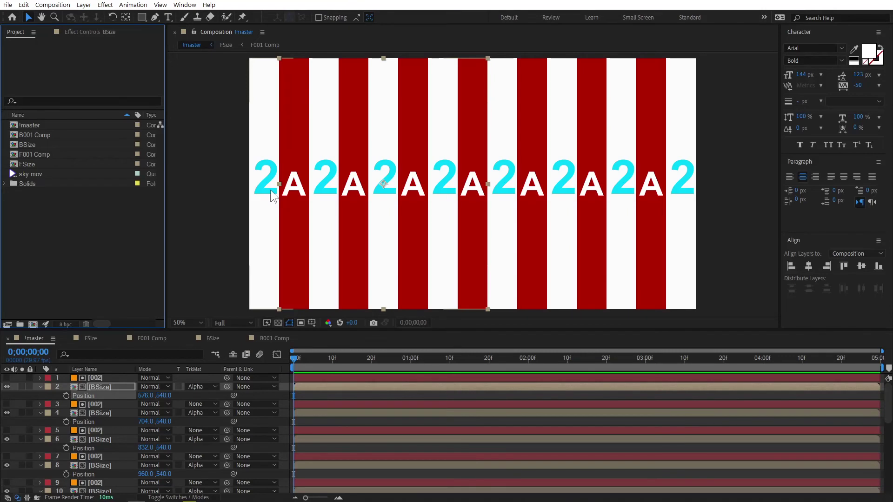
Open F001 Comp from the FSize composition and hide its White Solid 1 layer.
left_click(91, 339)
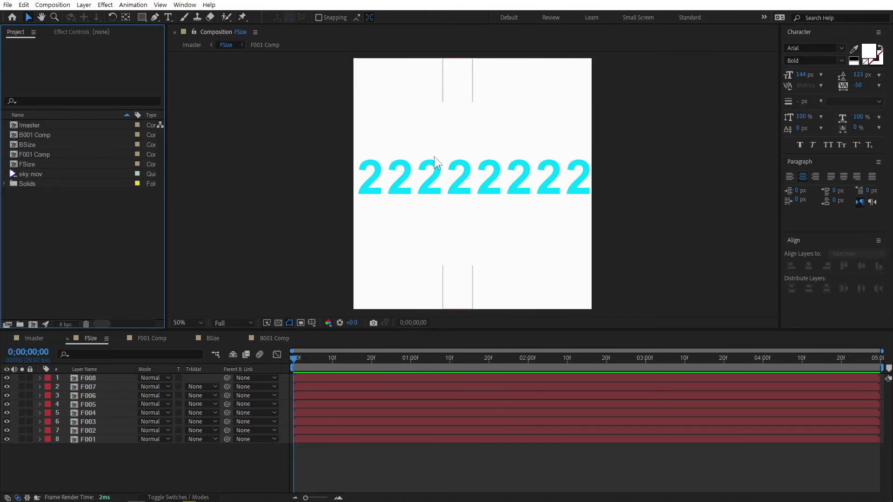
double_click(89, 439)
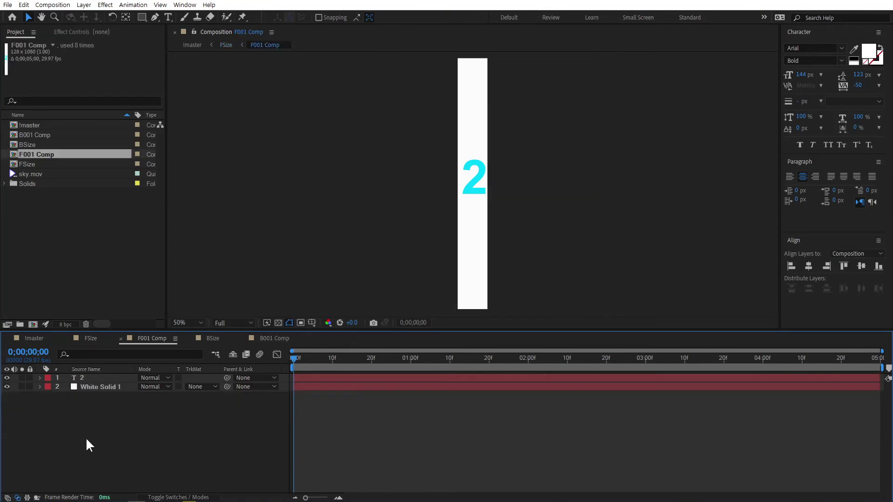
left_click(84, 387)
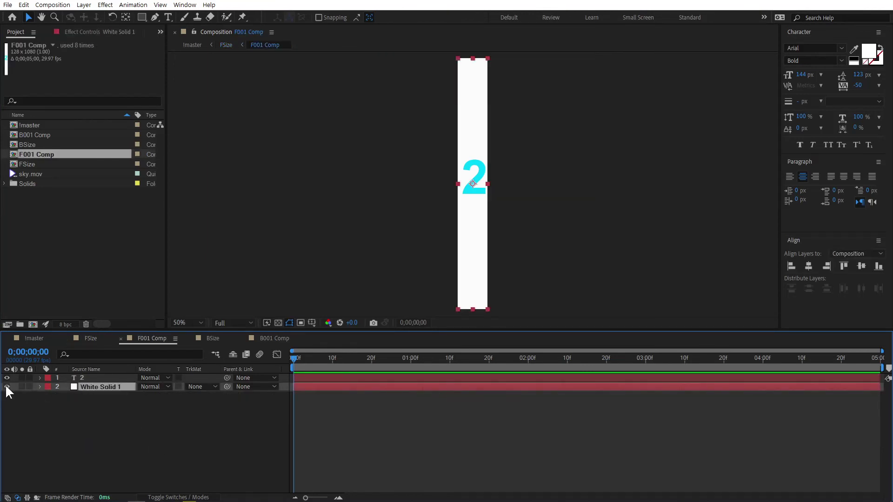
left_click(7, 388)
left_click(114, 421)
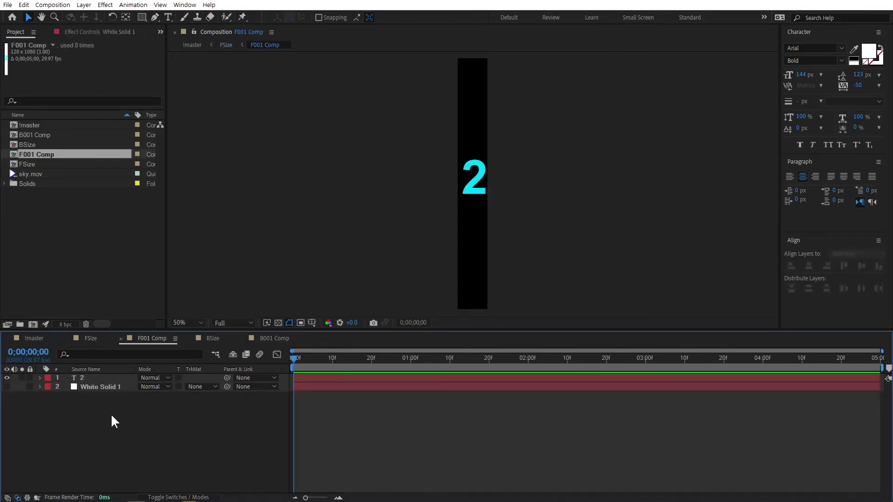
Add sky.mov to the FSize composition as the bottom layer below F001 and shift the footage to the right in the frame.
left_click(91, 338)
left_click_drag(36, 172, 97, 454)
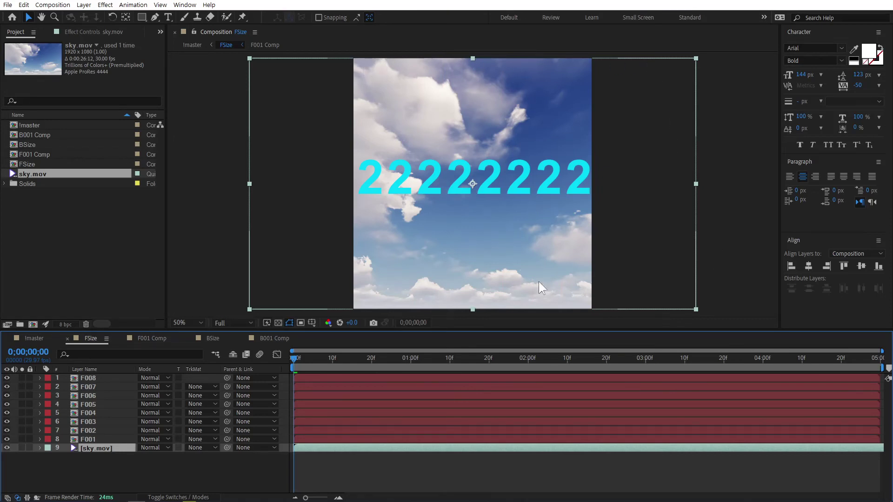
left_click_drag(503, 241, 619, 232)
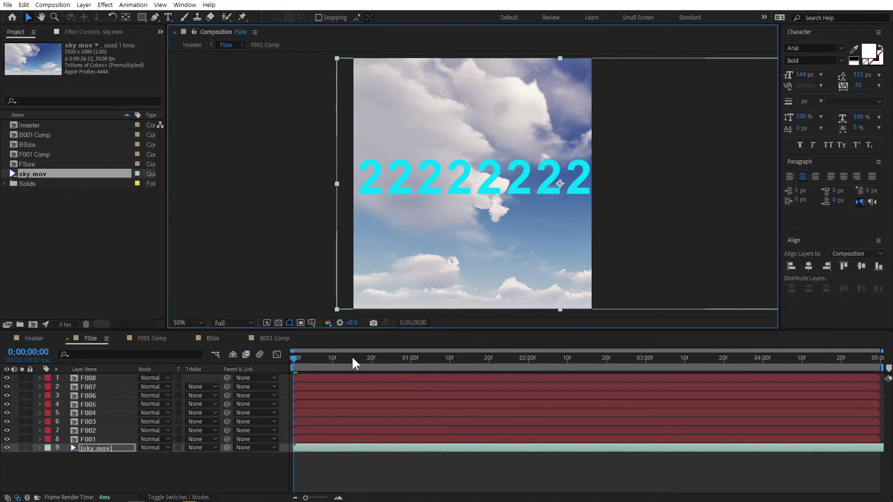
Preview the sky.mov motion behind the numbers in FSize, playing the timeline and scrubbing to 0;00;01;11.
left_click_drag(316, 362, 445, 364)
key("space")
key("space")
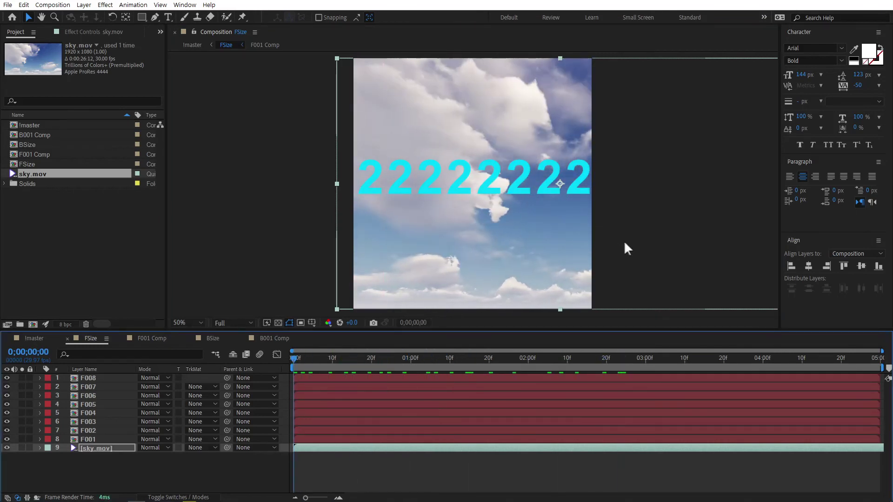
left_click_drag(440, 362, 454, 362)
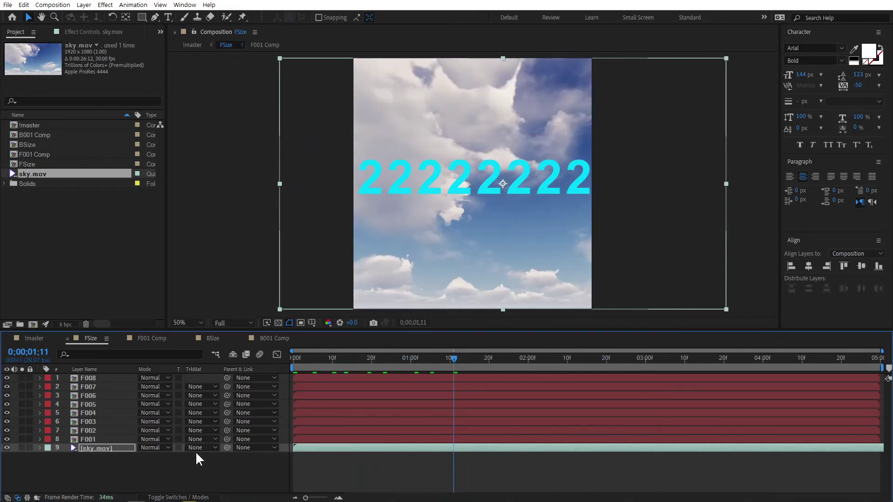
Open F001 Comp from FSize and replace its number text with FRONT, one letter per line.
left_click(200, 470)
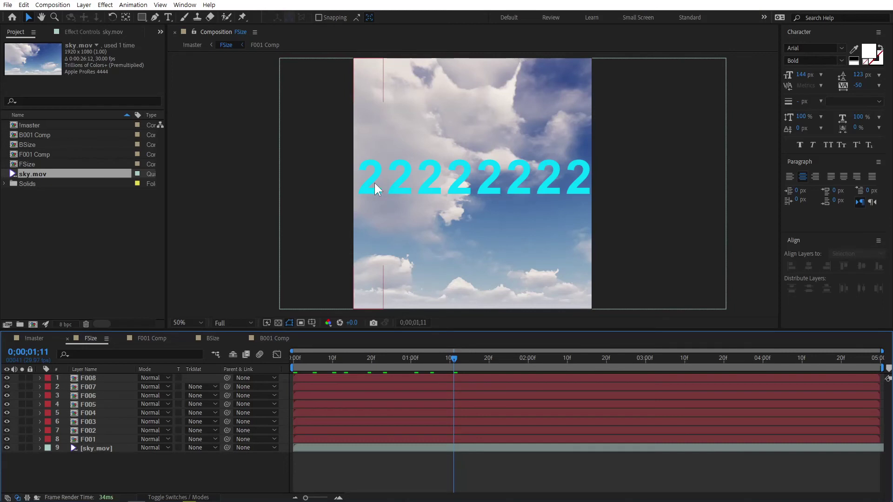
left_click(87, 440)
double_click(86, 440)
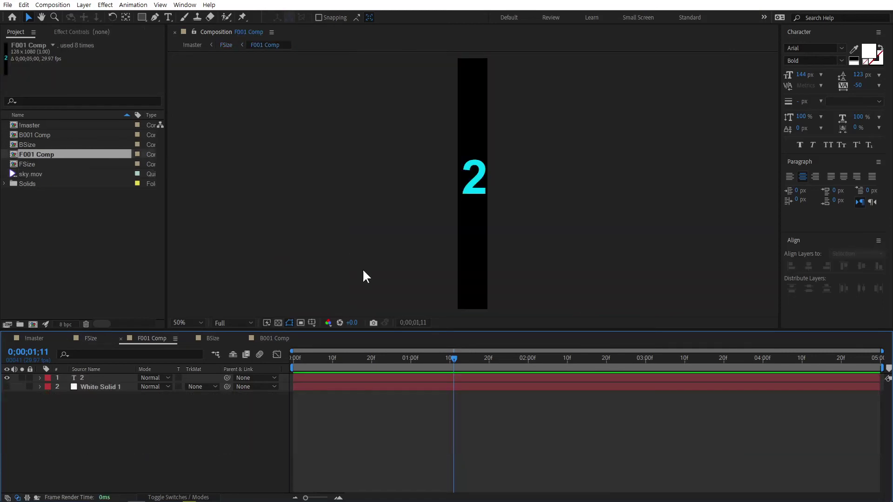
double_click(470, 182)
type("F ")
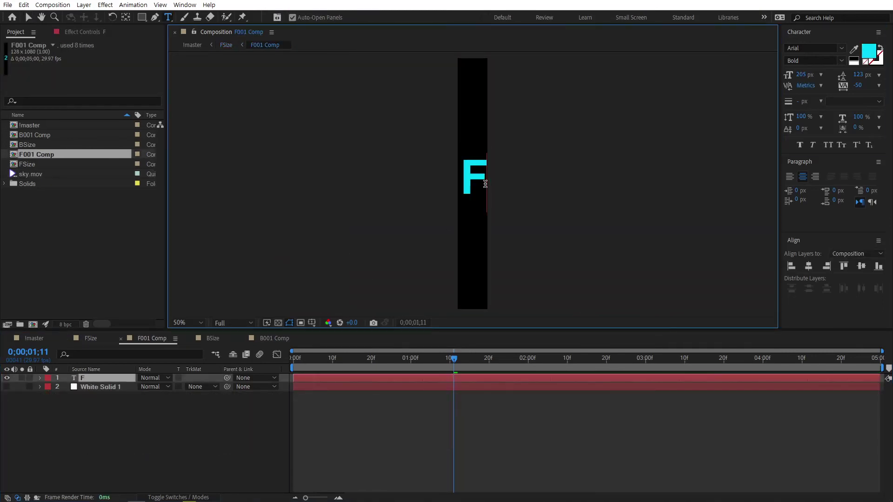
type("R")
key("Return")
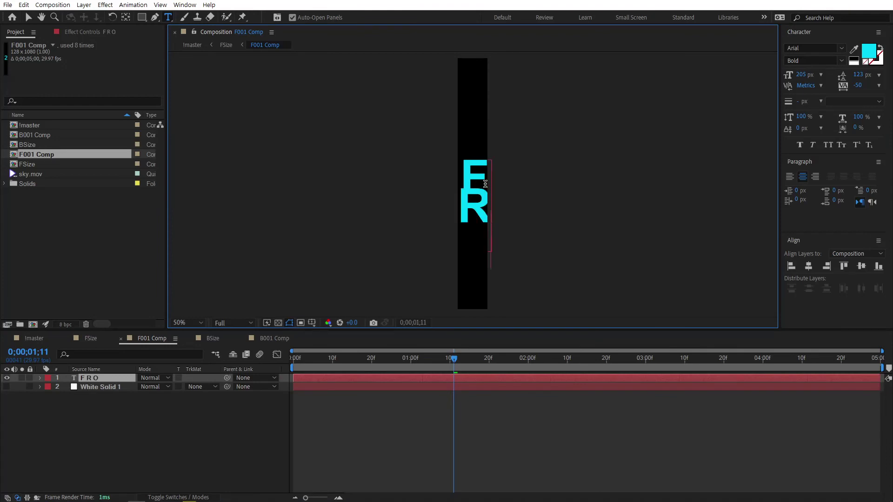
type("O")
key("Return")
type("N")
key("Return")
type("T")
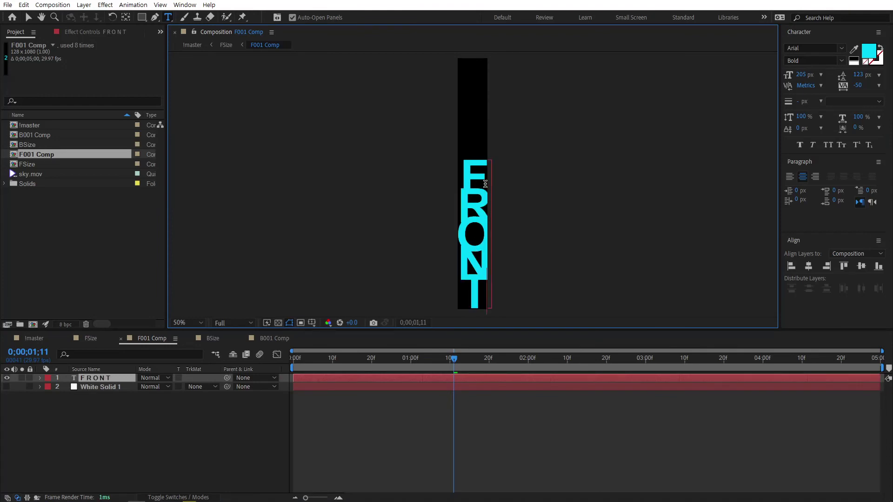
left_click(28, 17)
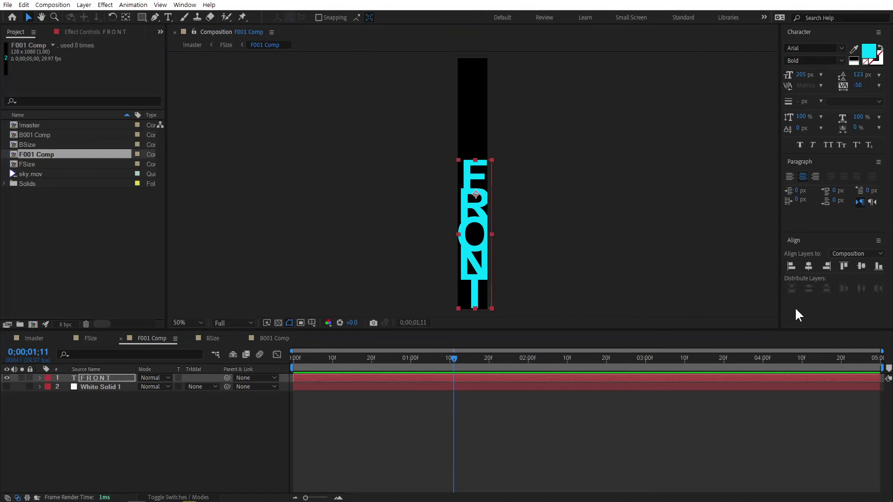
Reduce the FRONT text to 100 px and centre it horizontally and vertically in the composition.
left_click(805, 177)
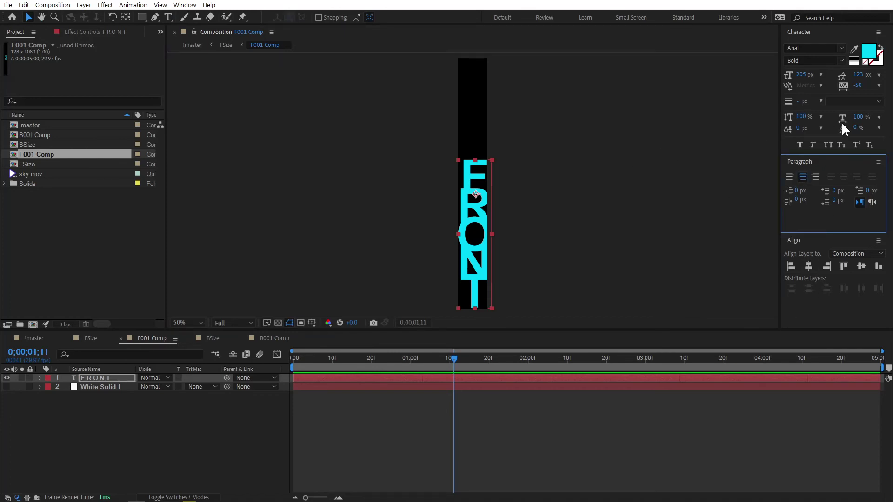
left_click_drag(803, 70, 768, 82)
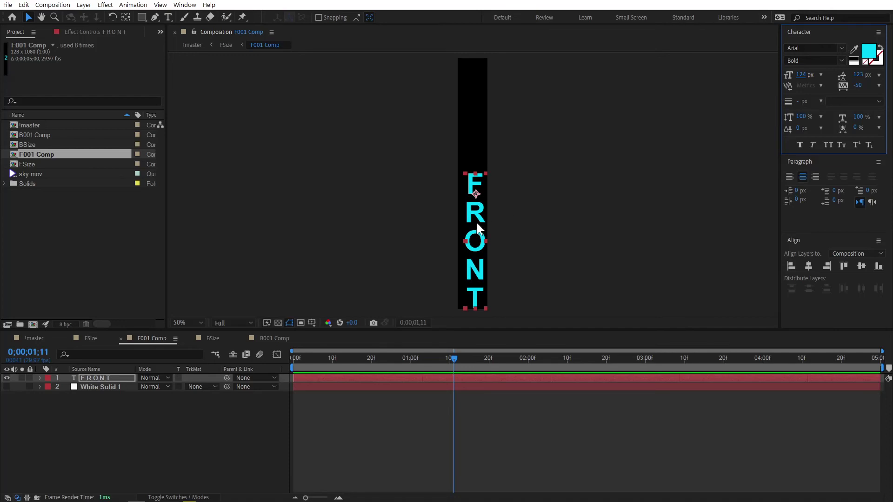
left_click(808, 266)
left_click(861, 265)
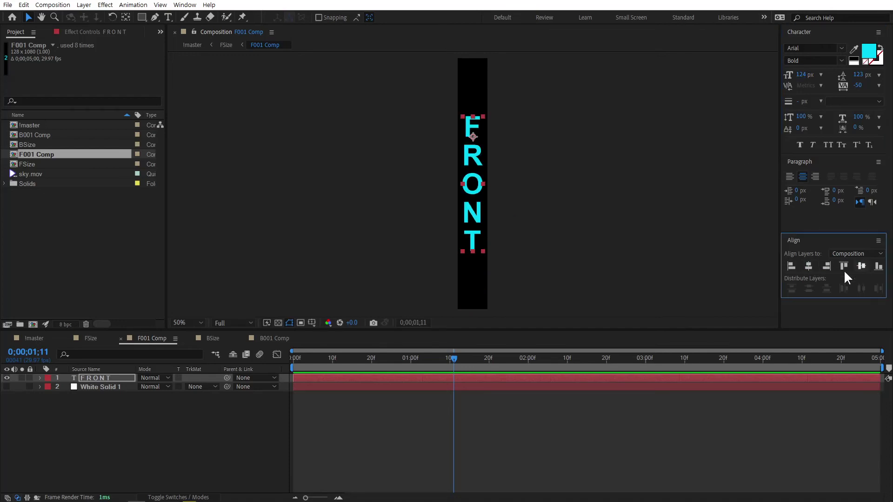
left_click(804, 75)
type("100")
key("Return")
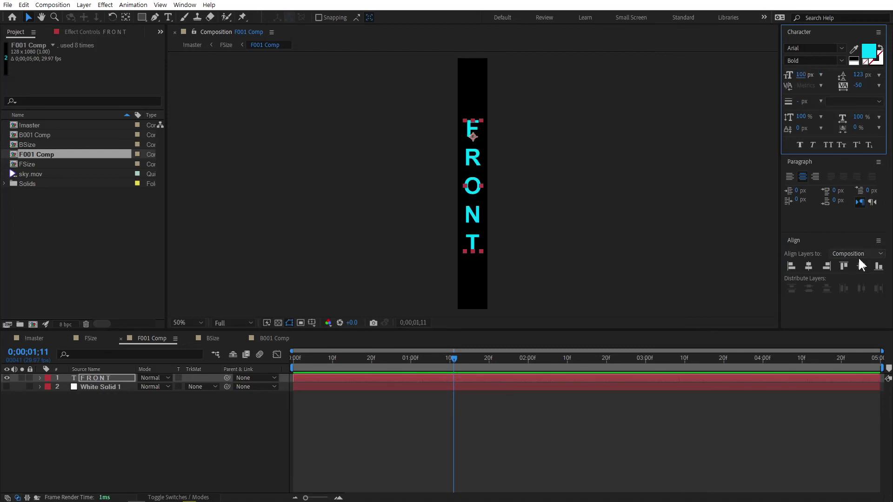
left_click(807, 267)
left_click(856, 266)
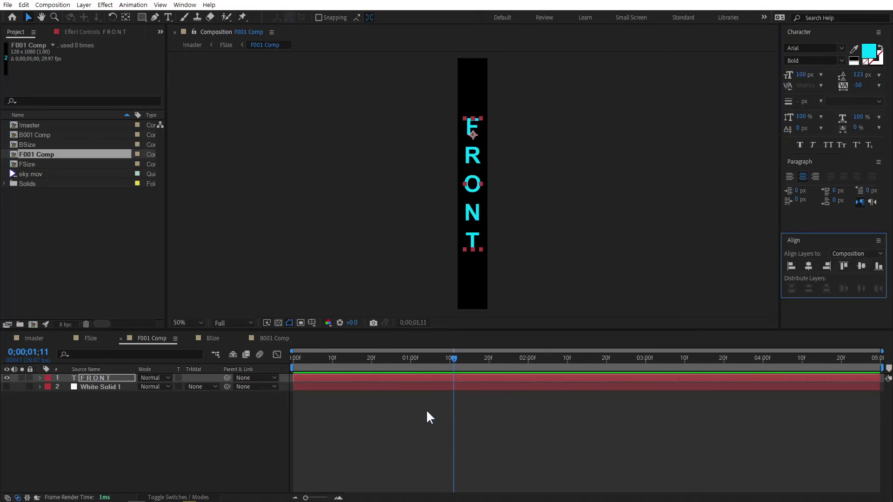
Recolour the FRONT text dark grey 191919, checking it over the sky in FSize and viewing BSize for comparison.
left_click(111, 377)
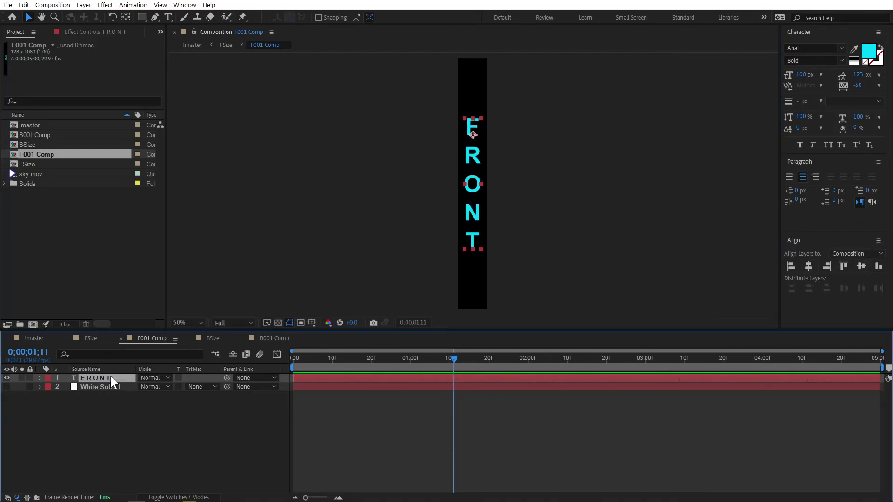
left_click(869, 51)
mouse_move(22, 200)
left_mouse_down()
mouse_move(30, 285)
mouse_move(1, 315)
left_mouse_up()
left_click(242, 198)
left_click(88, 338)
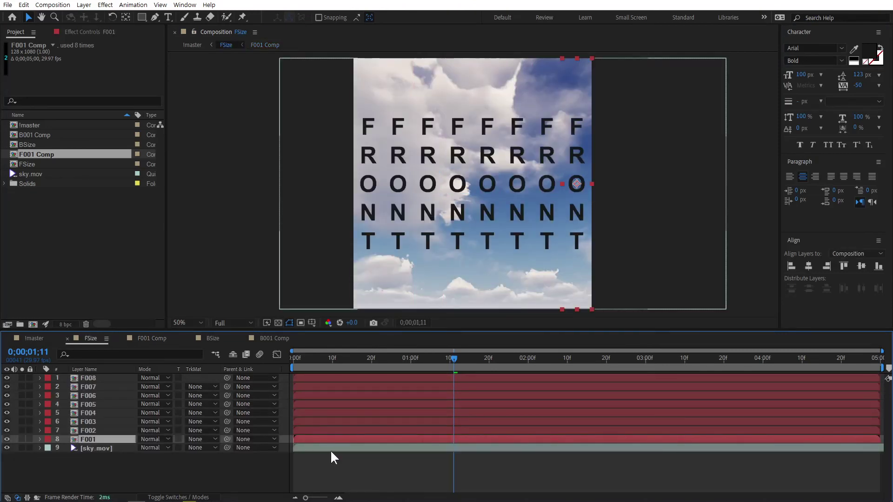
left_click(214, 338)
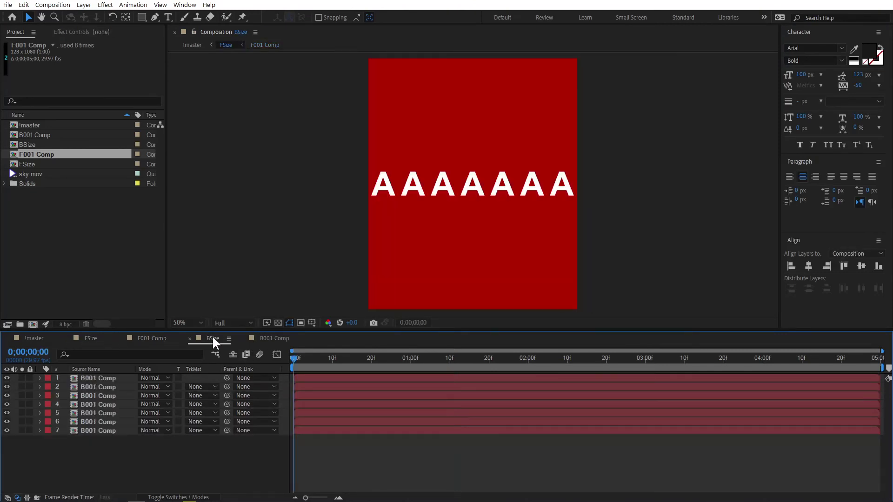
Set the FRONT text in F001 Comp to Regular style with white FFFFFF fill and check it in FSize.
left_click(152, 339)
left_click(473, 186)
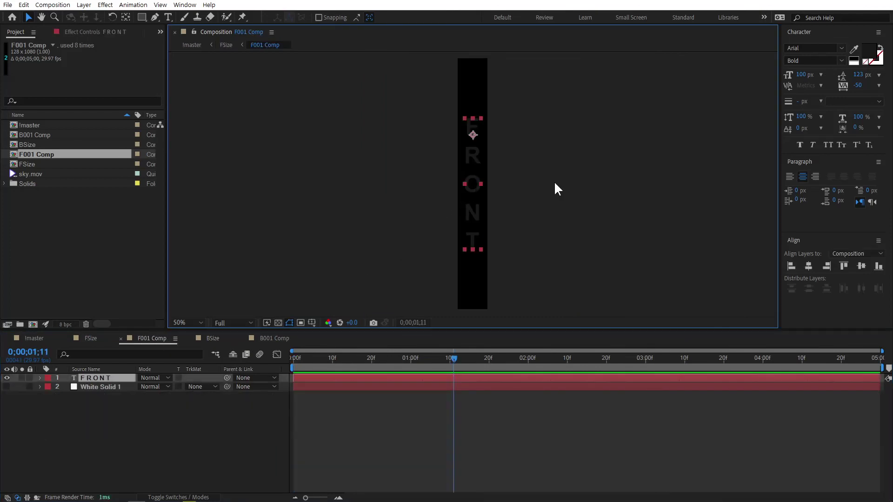
left_click(841, 61)
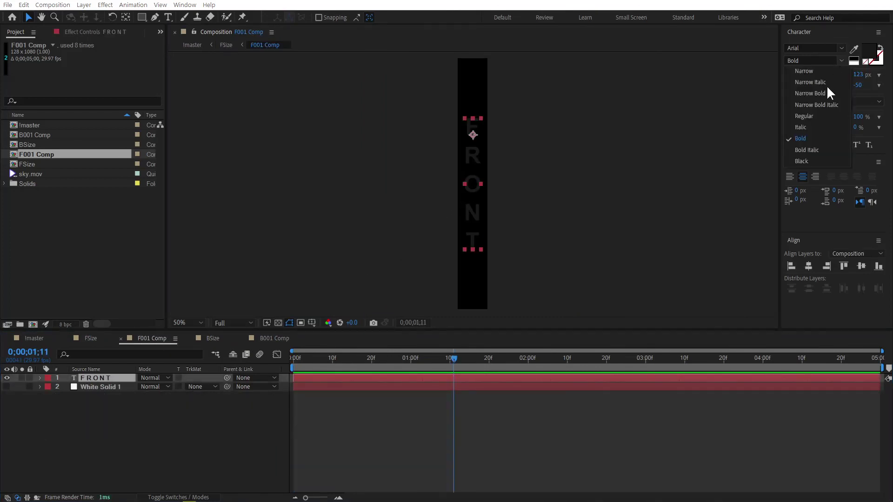
left_click(810, 116)
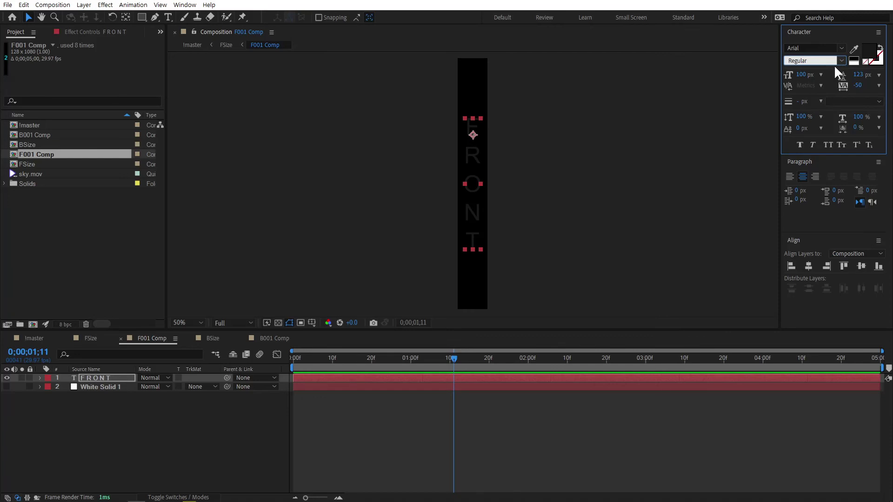
left_click(870, 52)
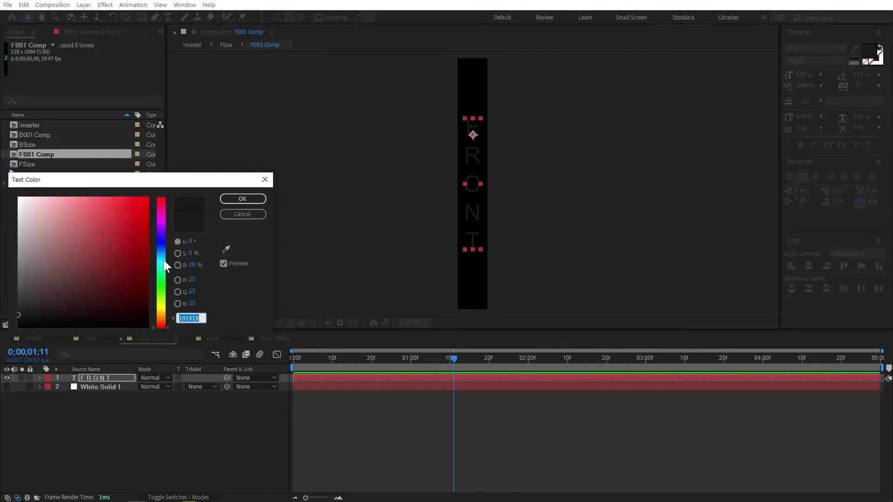
type("FFFFFF")
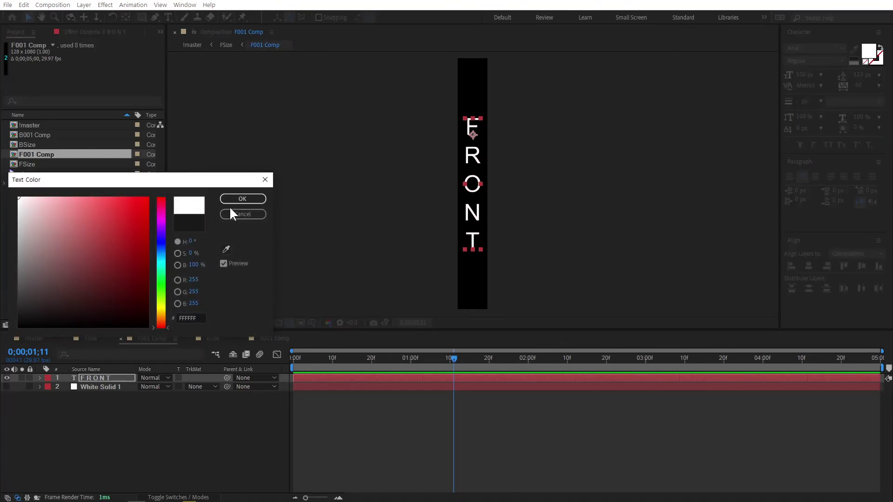
key("Return")
left_click(203, 439)
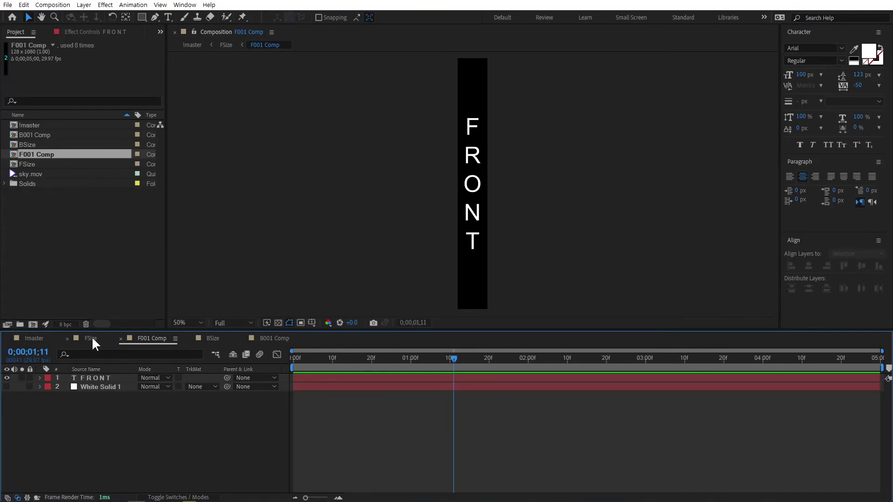
left_click(92, 337)
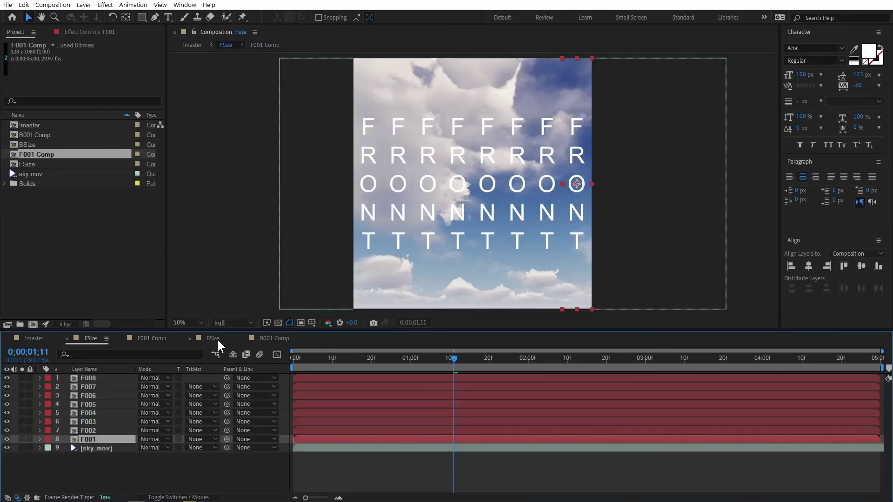
Set the FRONT text in F001 Comp to a font size of 50 px.
left_click(151, 338)
left_click(472, 213)
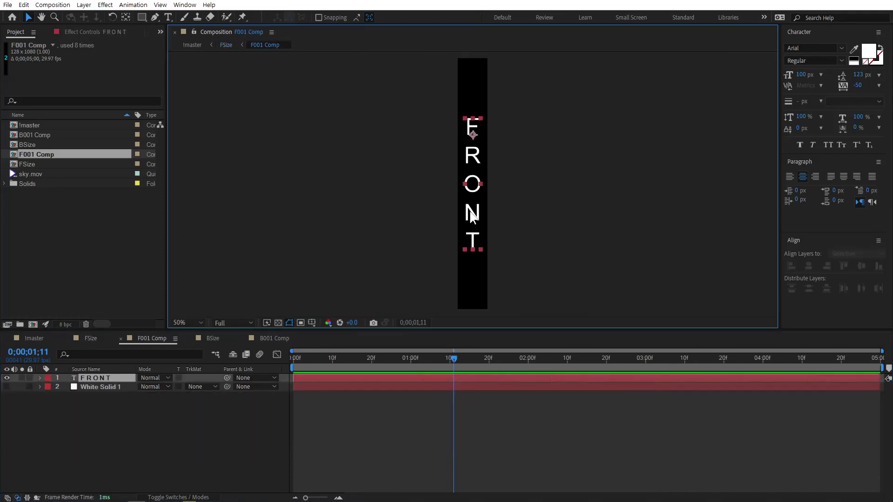
left_click(804, 74)
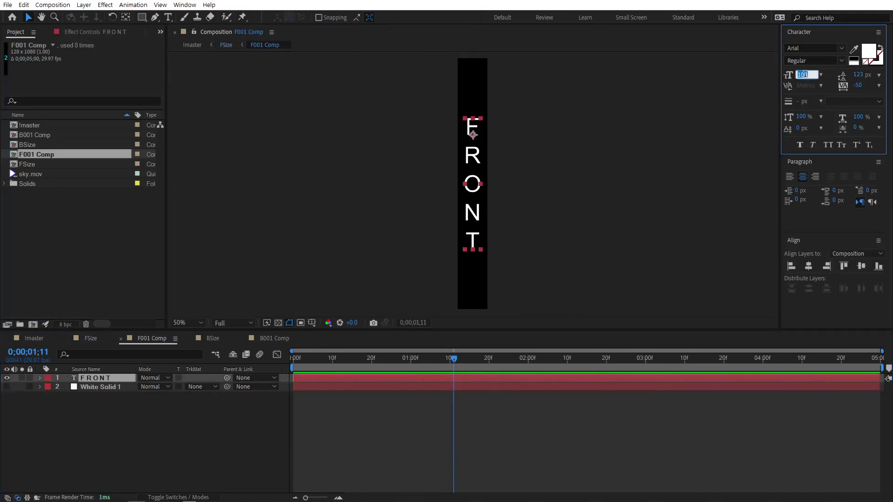
type("50")
key("Return")
left_click(574, 430)
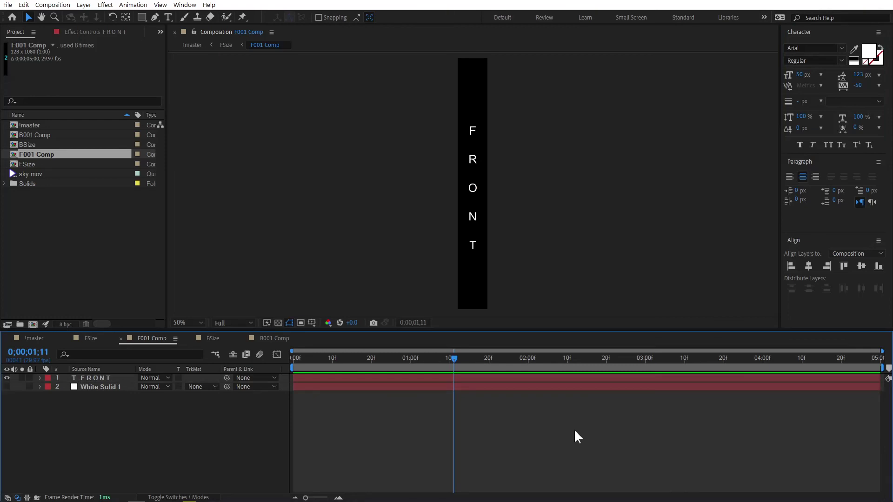
Check the resized text in FSize and play the !master composition from the start.
left_click(91, 339)
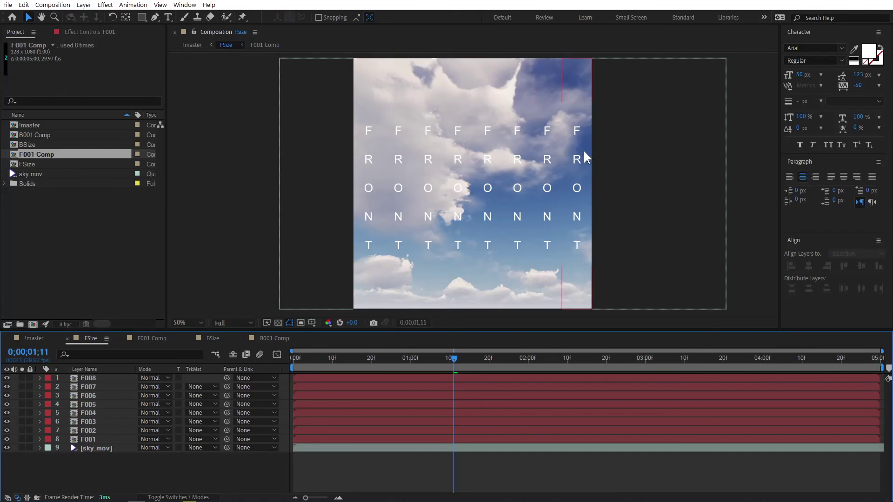
left_click(33, 338)
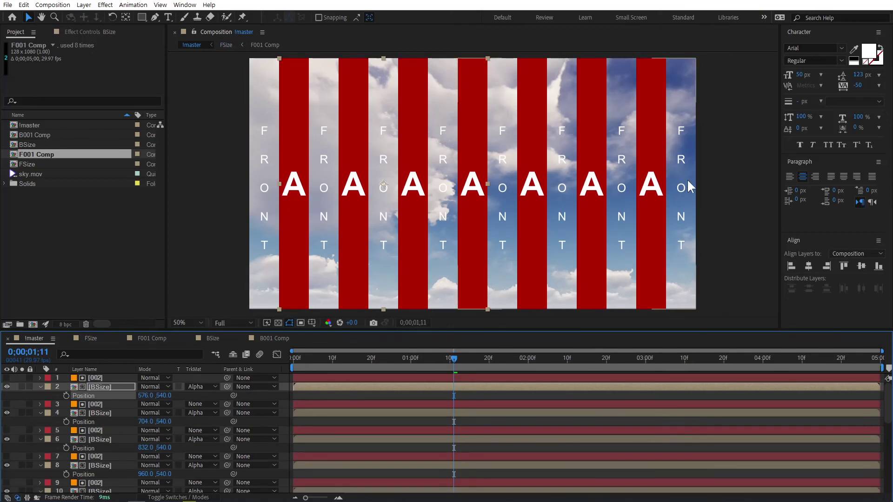
left_click(294, 358)
key("space")
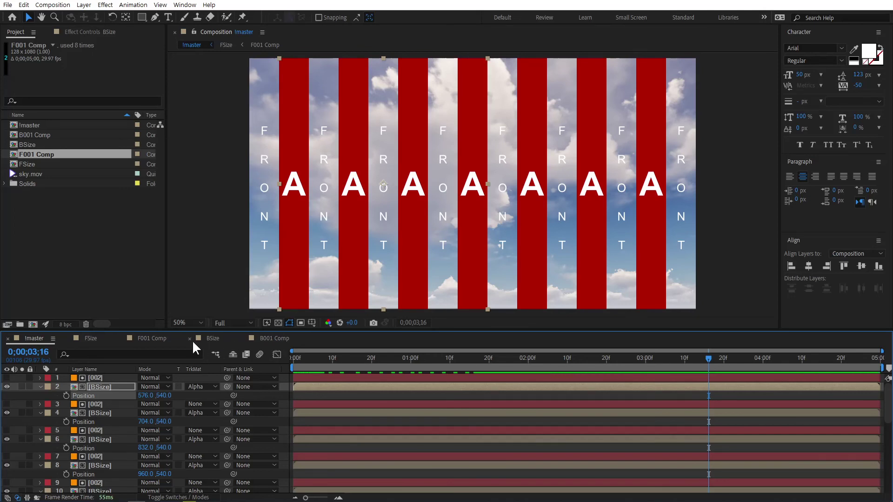
Enable Position keyframing on the FRONT layer in F001 Comp at 0;00;00;00.
left_click(146, 338)
left_click(301, 361)
key("Home")
left_click(100, 378)
key("p")
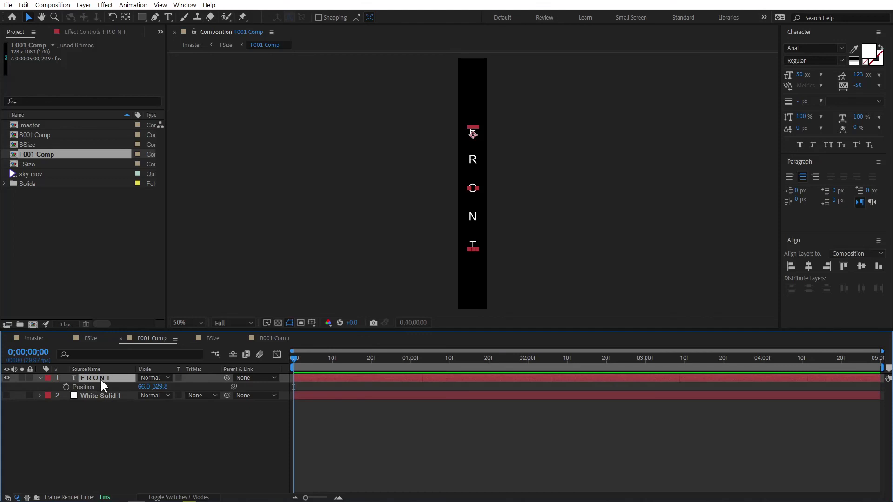
left_click(66, 387)
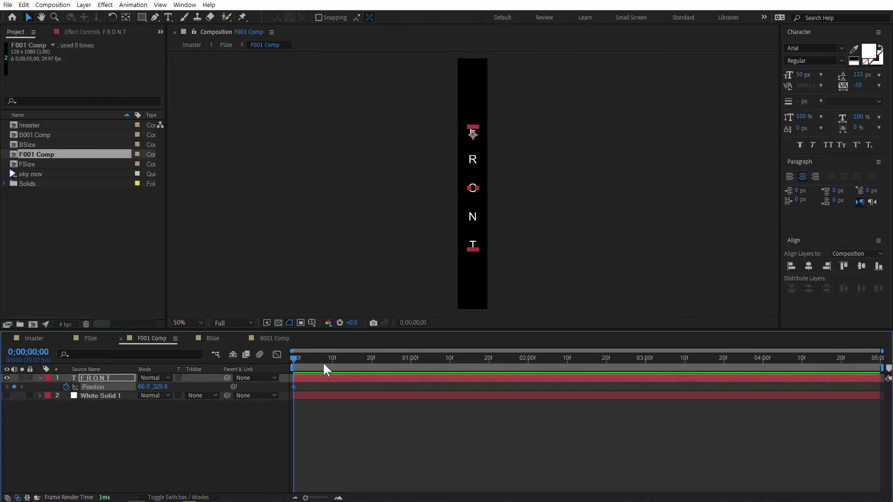
Animate the FRONT text sliding in from beyond the column's left edge, with an eased-in end keyframe at 0;00;00;06.
left_click_drag(331, 362, 317, 365)
key("Home")
left_click_drag(471, 220, 450, 229)
left_click_drag(302, 356, 316, 361)
key("shift+F9")
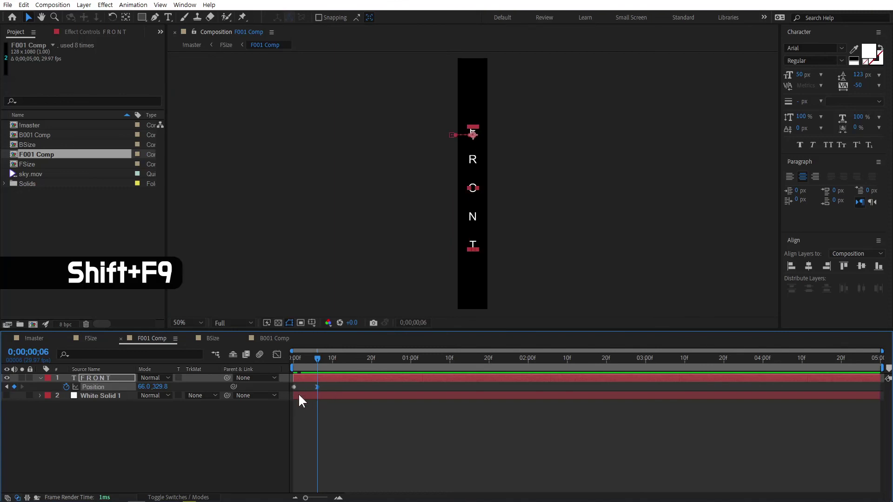
Preview the FRONT slide-in within F001 Comp and across all columns in FSize, scrubbing to 0;00;00;04.
left_click(323, 429)
key("space")
key("space")
left_click(91, 338)
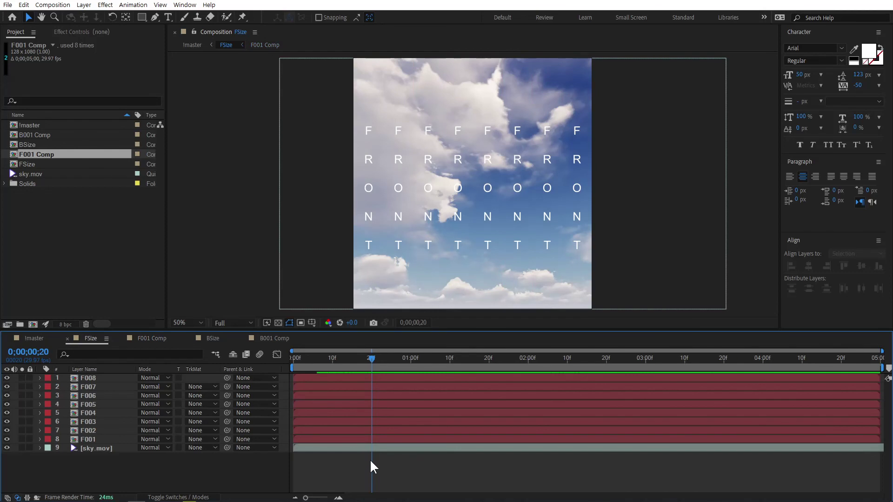
left_click_drag(317, 357, 272, 363)
key("space")
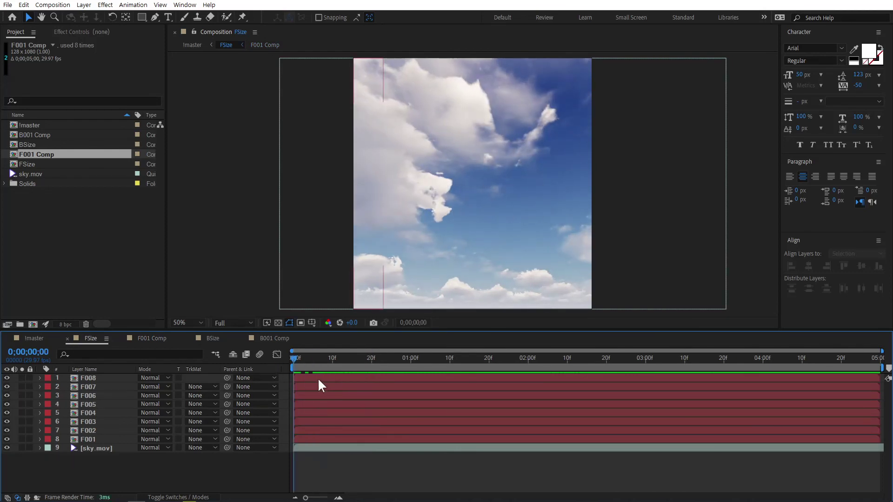
left_click_drag(308, 361, 282, 361)
key("space")
key("space")
mouse_move(297, 366)
left_mouse_down()
mouse_move(286, 361)
mouse_move(310, 368)
left_mouse_up()
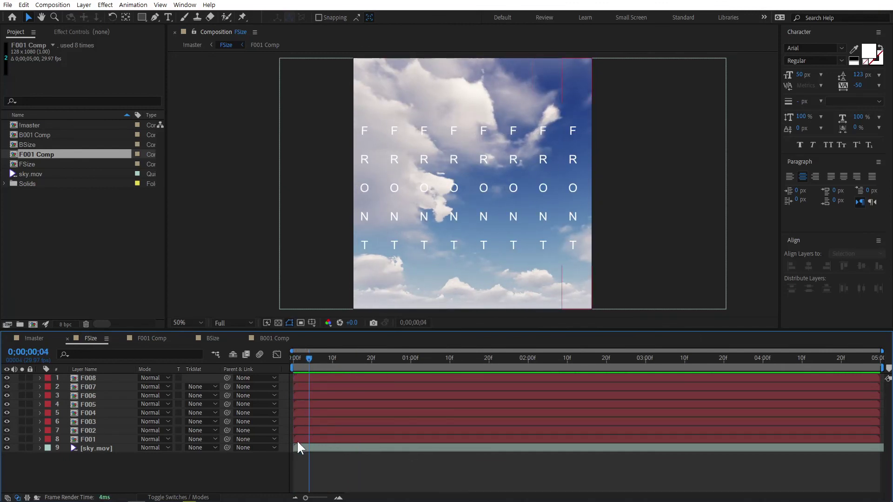
left_click(297, 440)
left_click(306, 376, "shift")
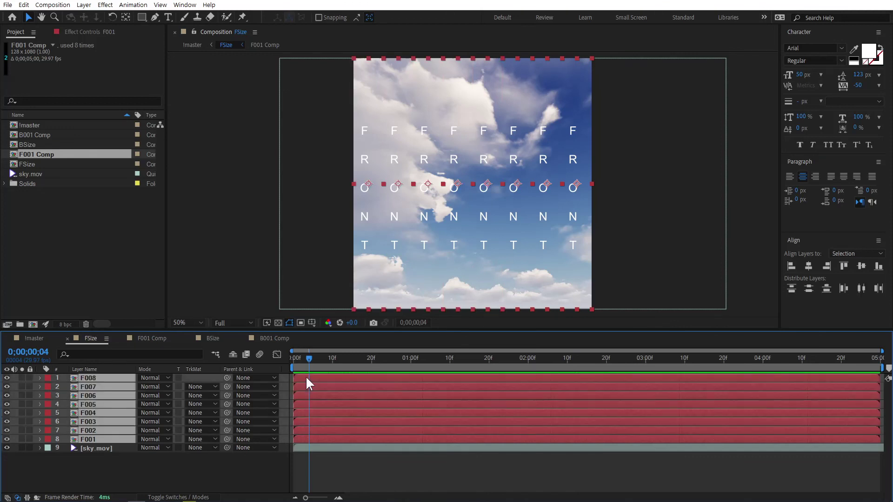
left_click(270, 457)
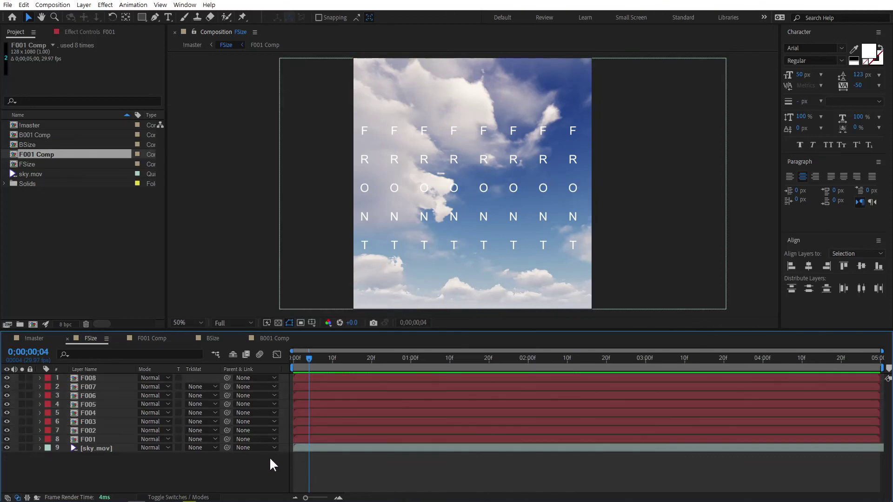
Sequence layers F001 through F008 in FSize, selected from F001 upward, from 0;00;00;00 with an overlap of 0;00;04;27 and transition off.
left_click(289, 359)
key("equal")
key("equal")
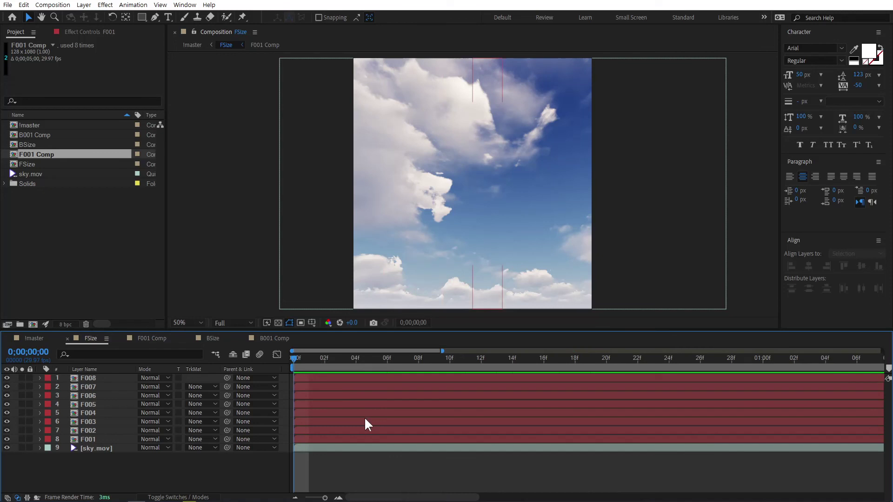
left_click(316, 440)
left_click(316, 377, "shift")
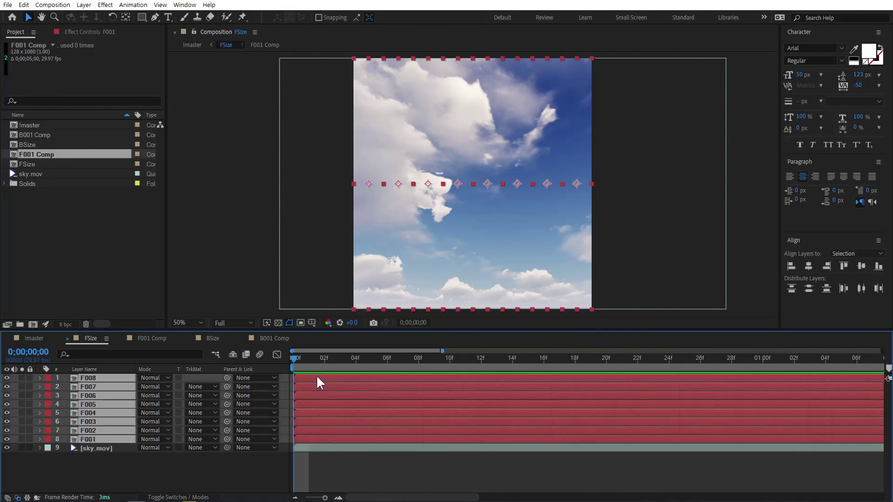
key("minus")
key("minus")
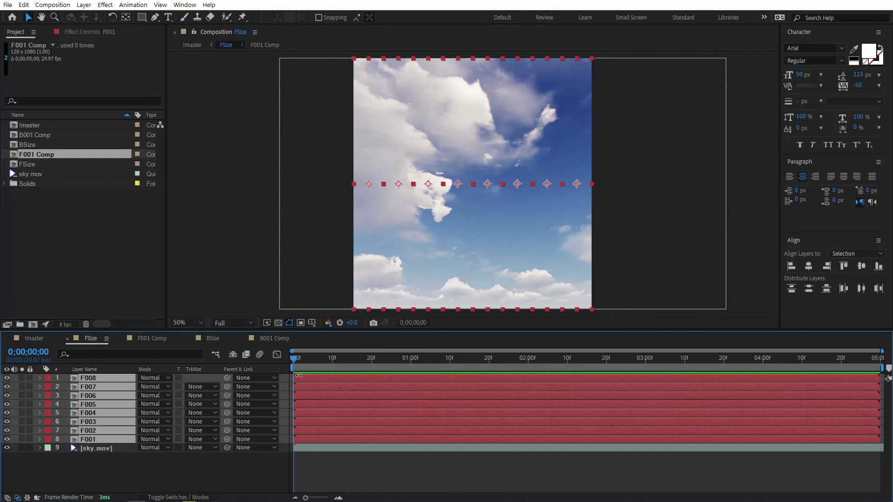
left_click(133, 5)
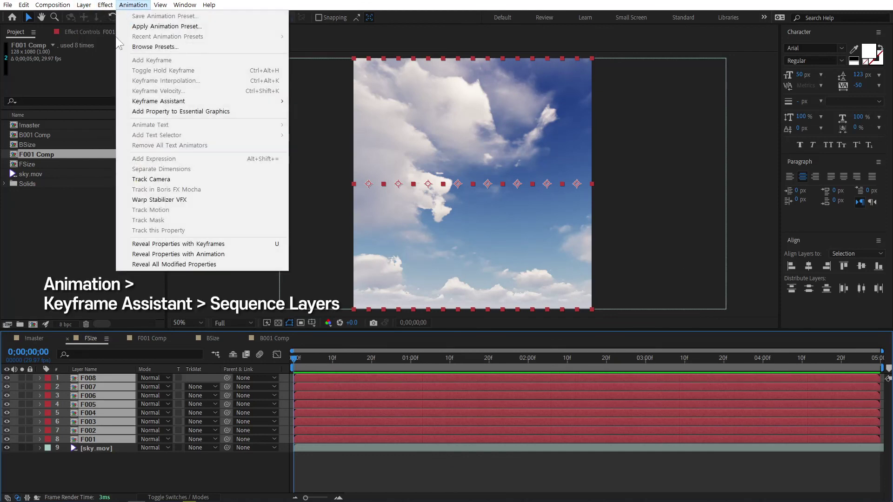
mouse_move(143, 105)
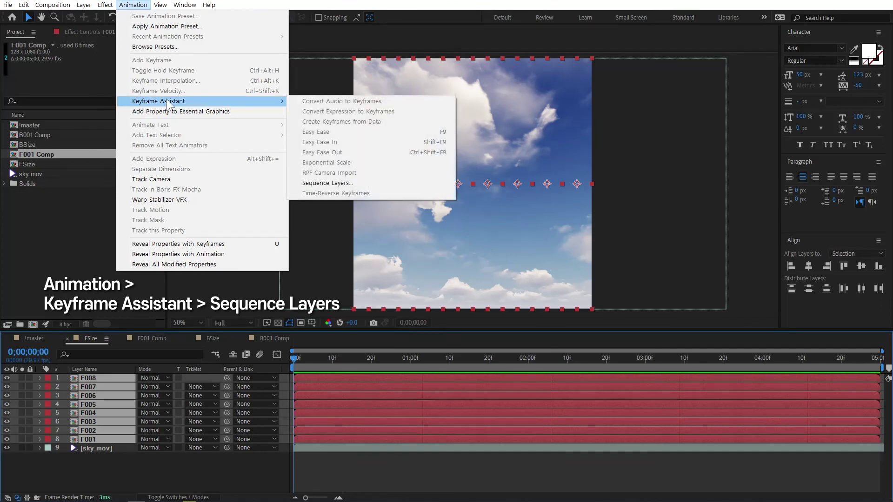
left_click(359, 184)
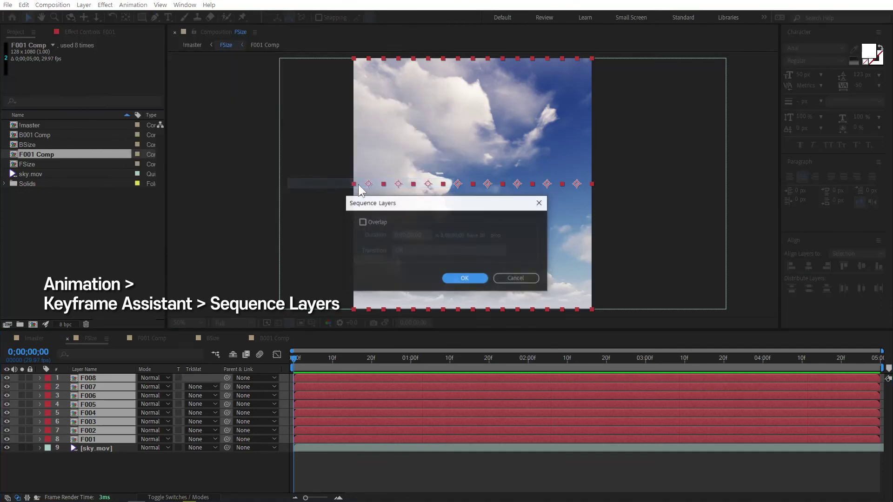
left_click(363, 222)
left_click(413, 236)
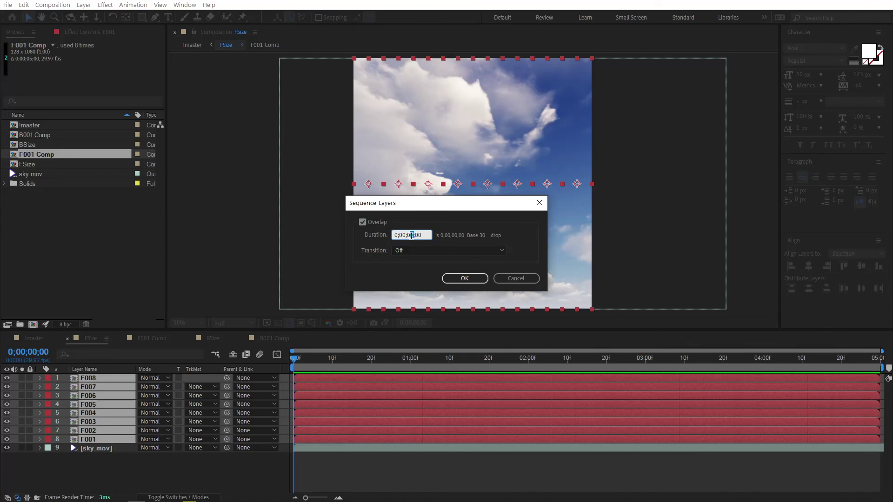
type("4")
left_click(408, 274)
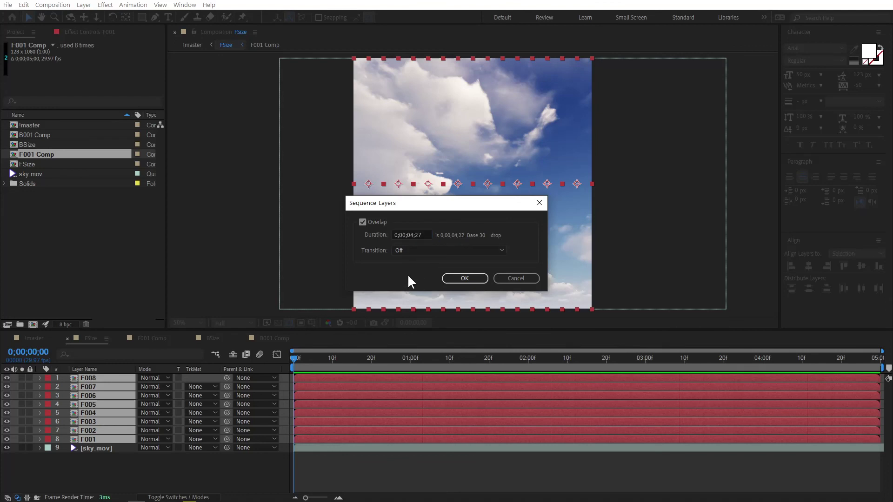
left_click(460, 278)
Preview the staggered FRONT slide-in across the columns in FSize and !master, scrubbing to 0;00;00;22.
left_click_drag(295, 357, 395, 378)
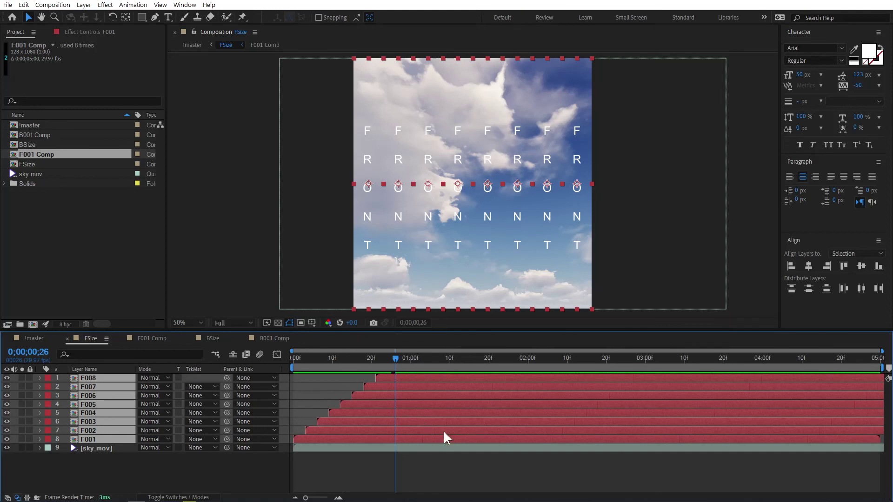
left_click(33, 338)
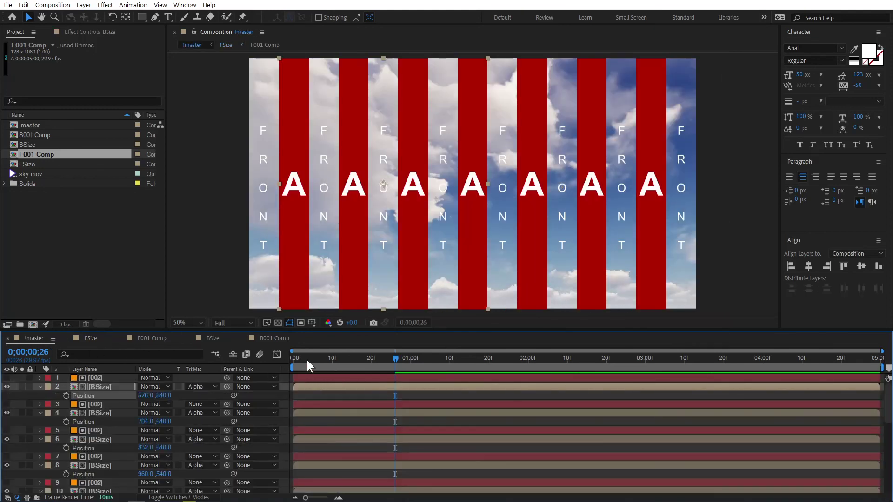
key("space")
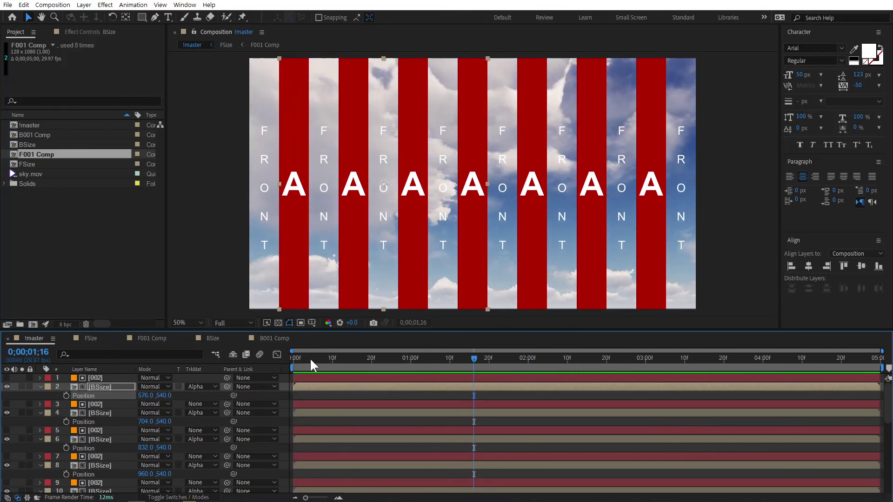
left_click(301, 359)
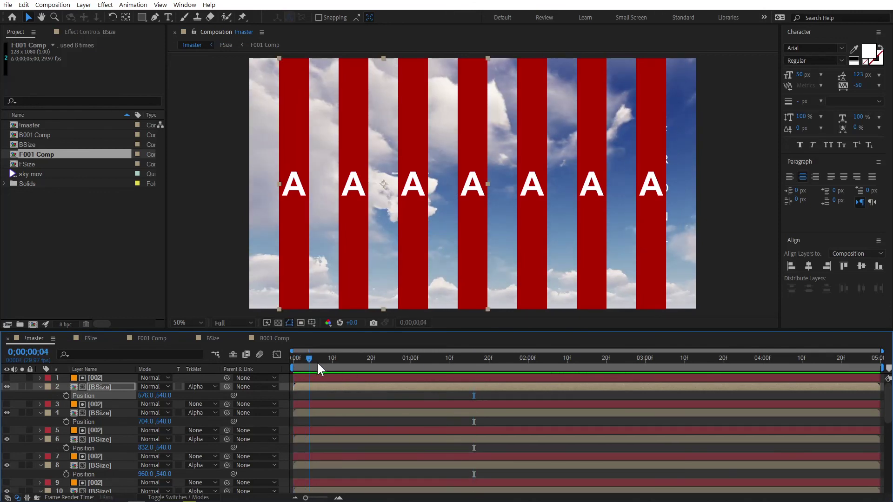
left_click_drag(316, 363, 348, 363)
left_click(152, 338)
left_click_drag(311, 365, 382, 367)
left_click(91, 339)
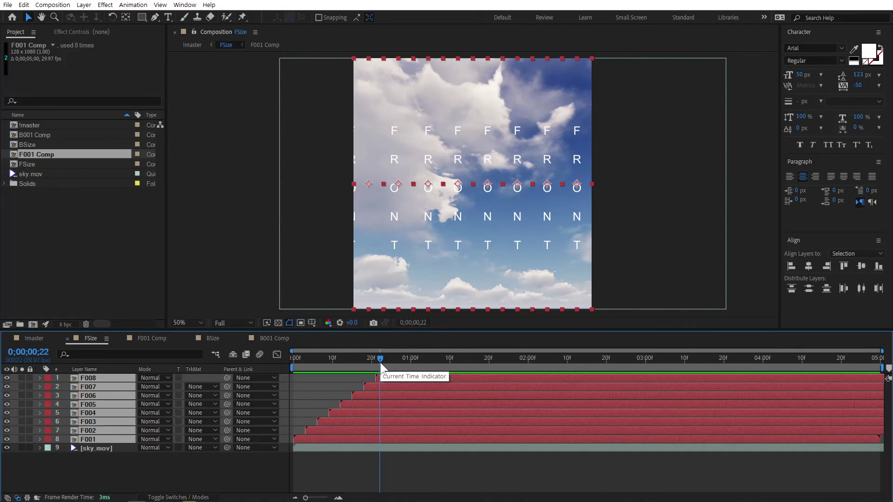
Deselect the column layers in FSize and collapse the expanded Position properties of the BSize layers in !master.
left_click(344, 473)
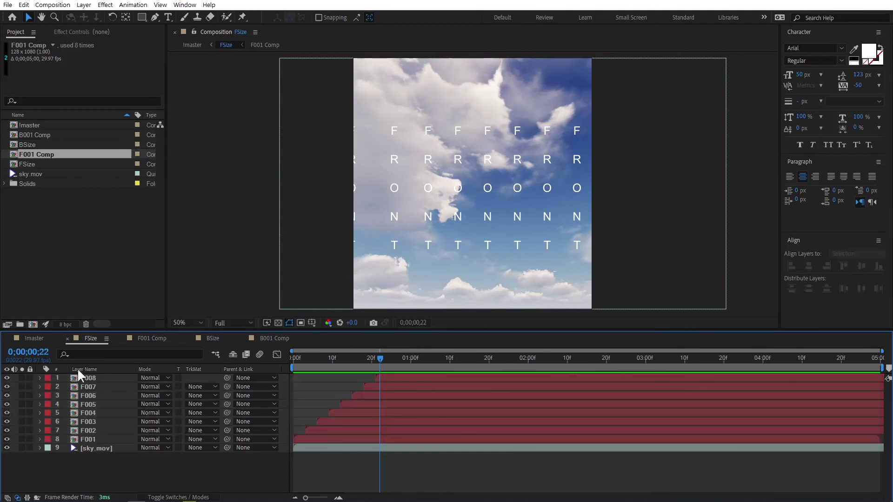
left_click(34, 339)
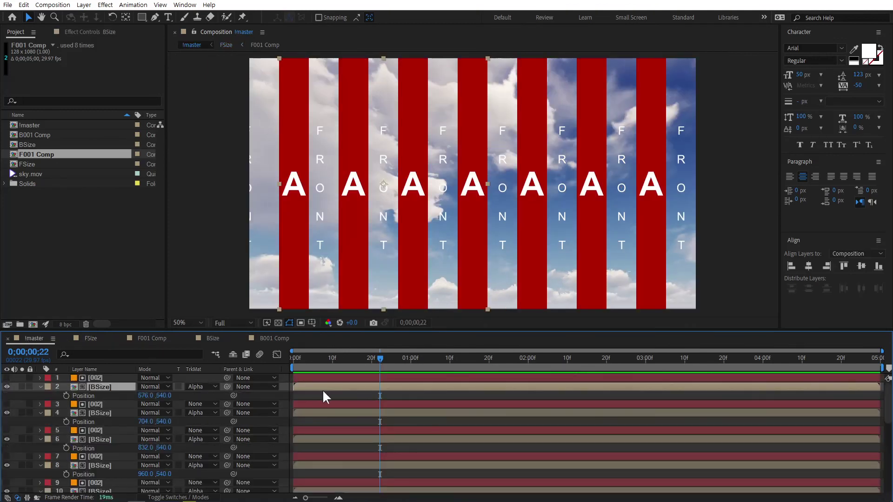
left_click(334, 398)
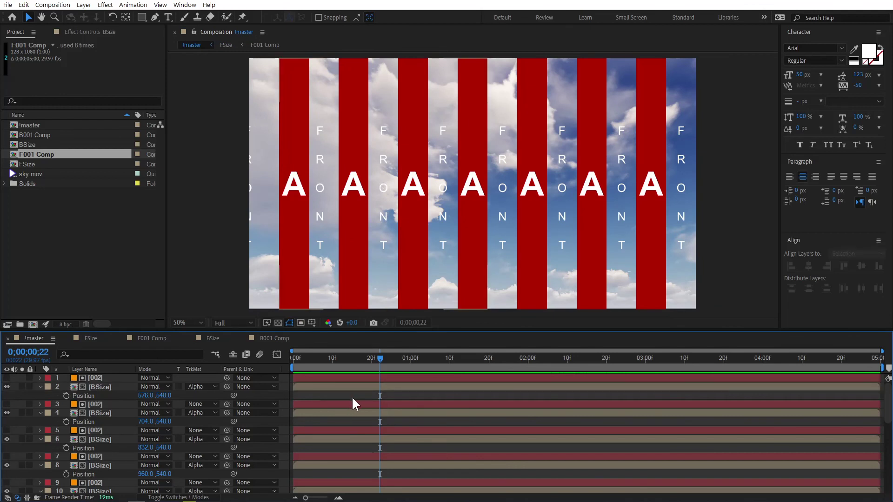
key("u")
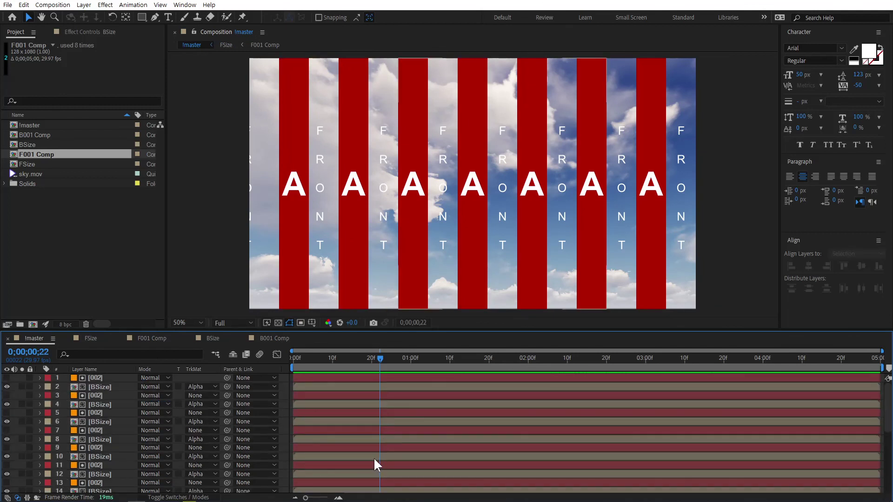